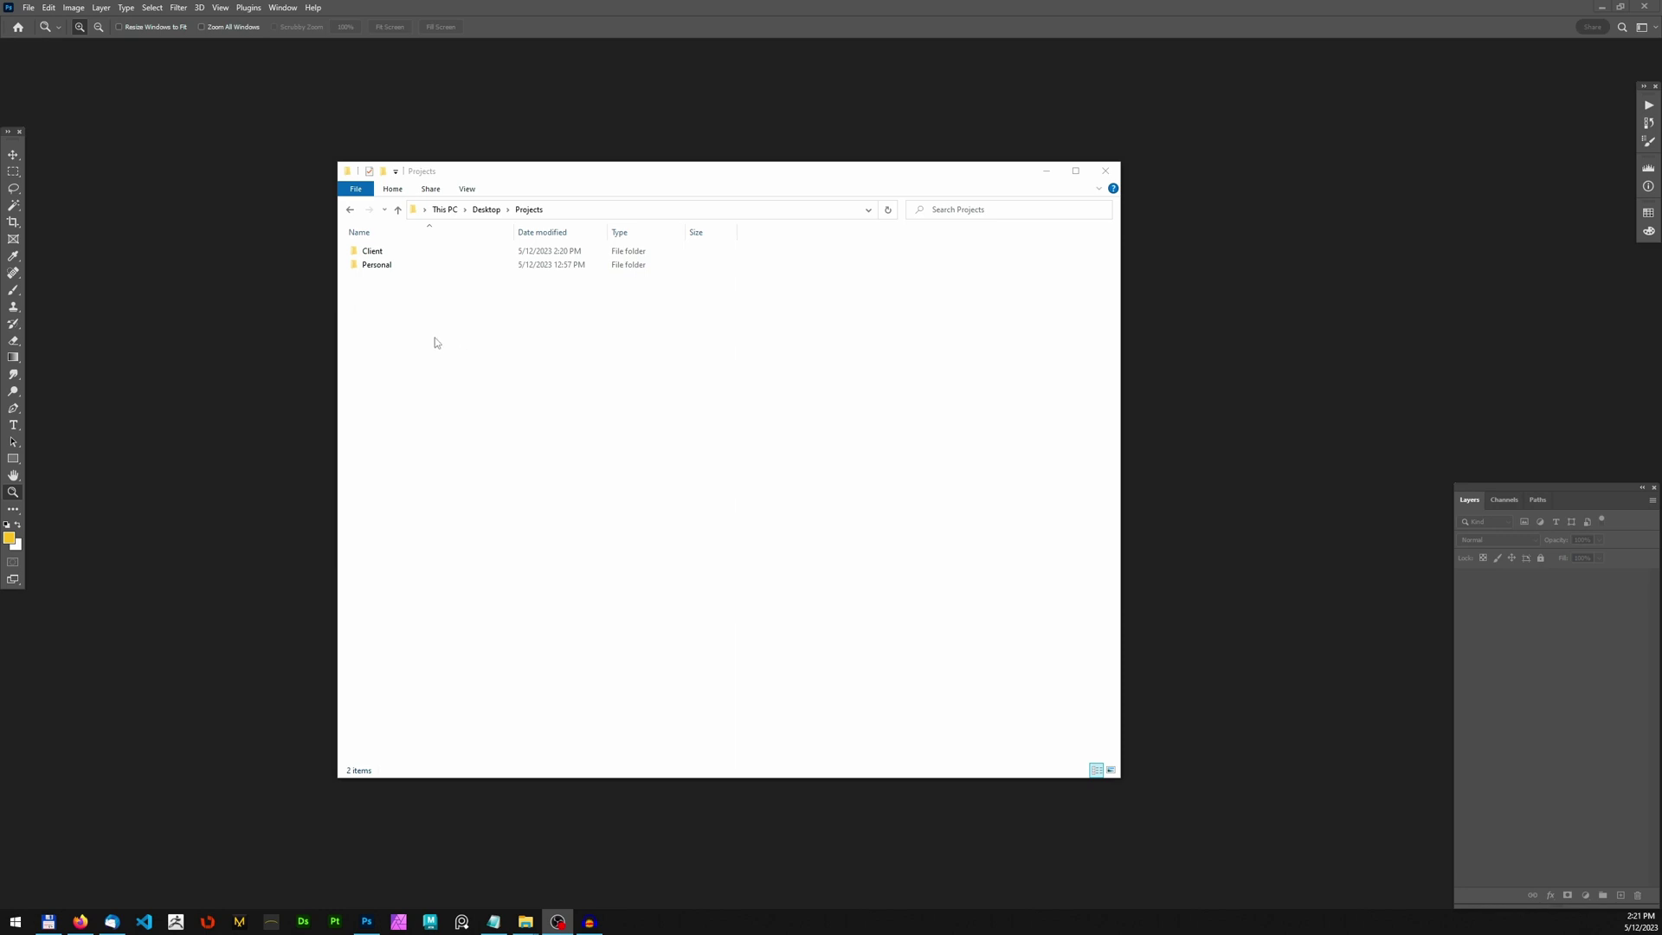
- Inside the Client folder, create a new folder named with the pasted dated project name, 230512-SMITHAGENCY-MATRIX
{"action": "double_click", "coordinate": [444, 254]}
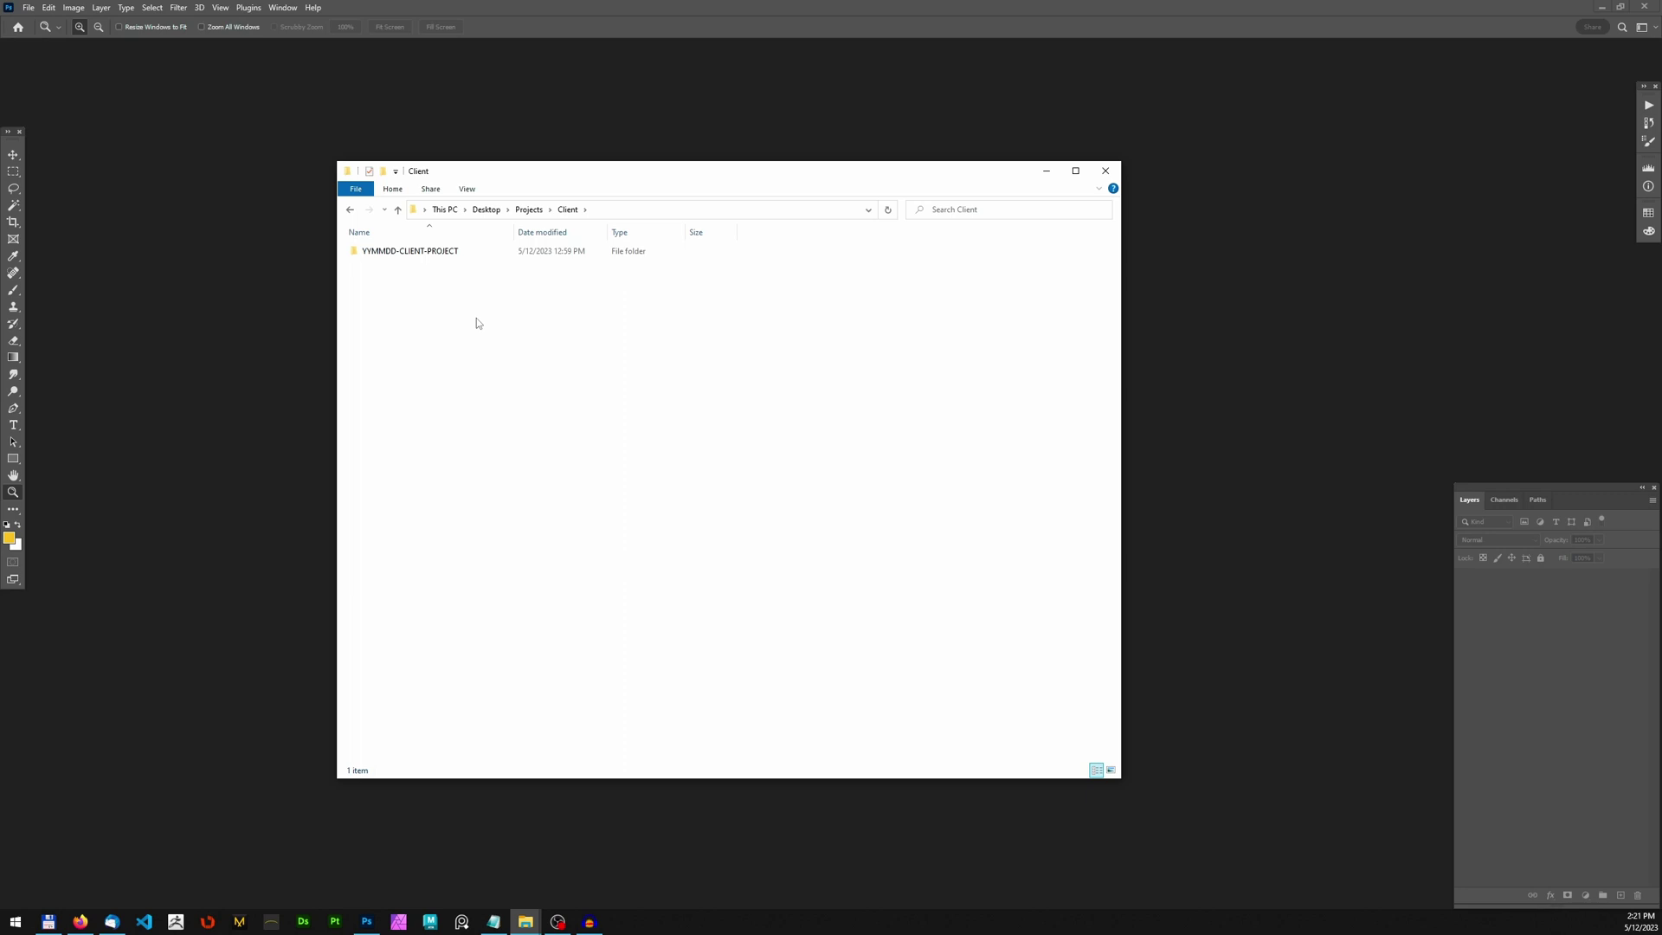
{"action": "left_click", "coordinate": [383, 256]}
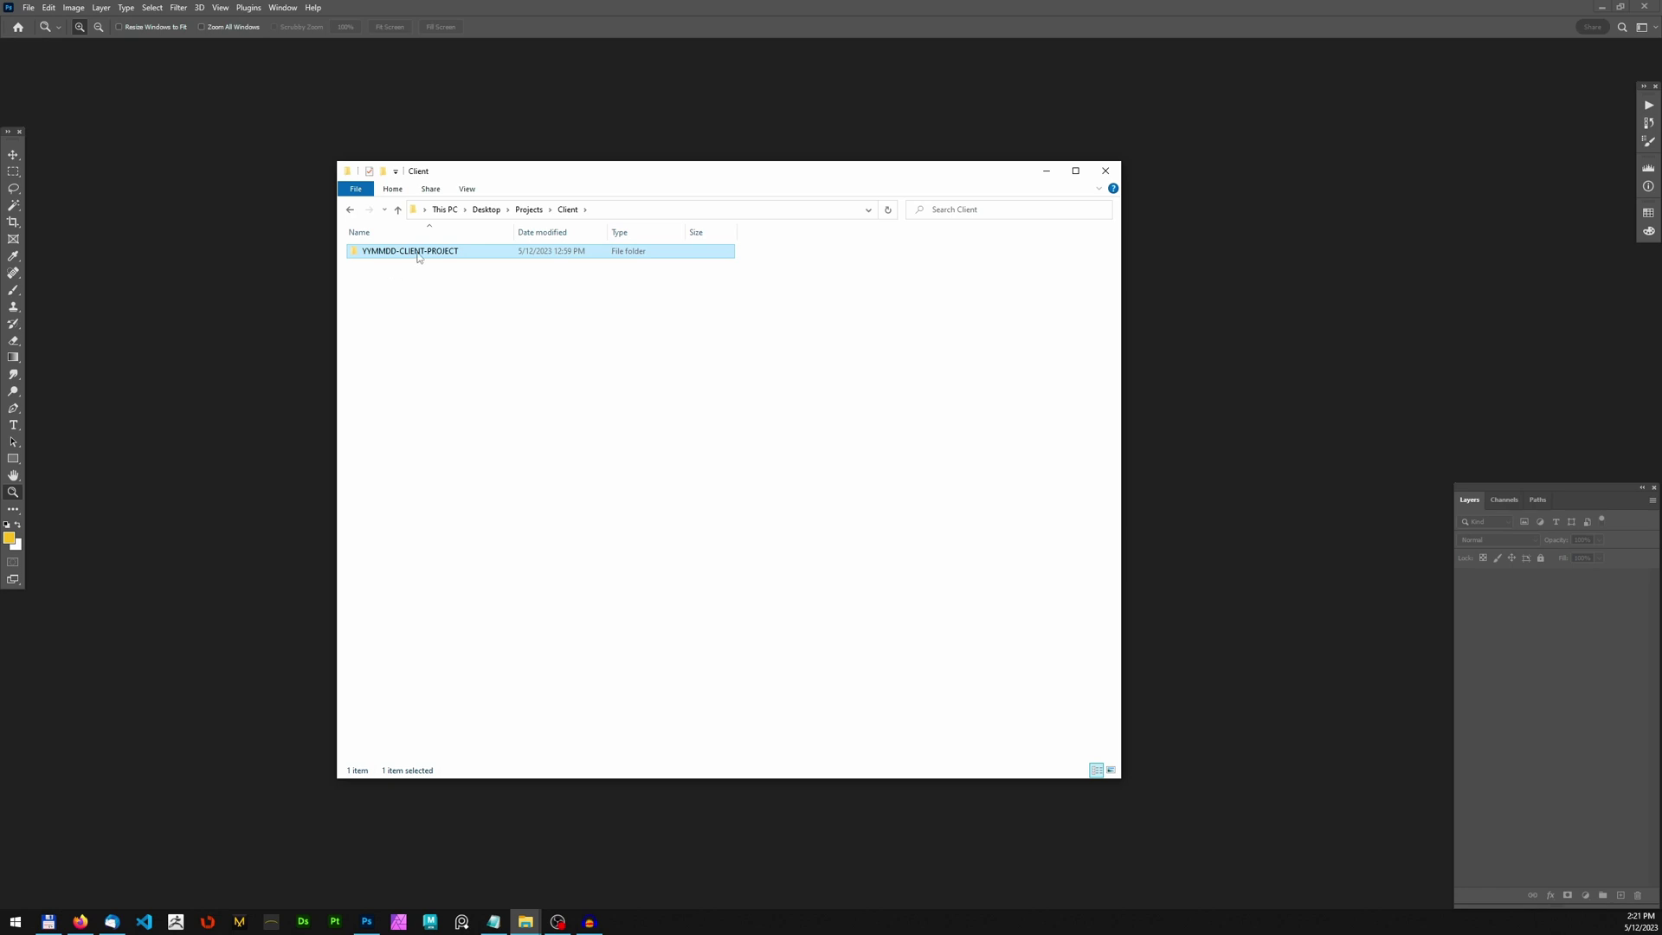
{"action": "left_click", "coordinate": [456, 286]}
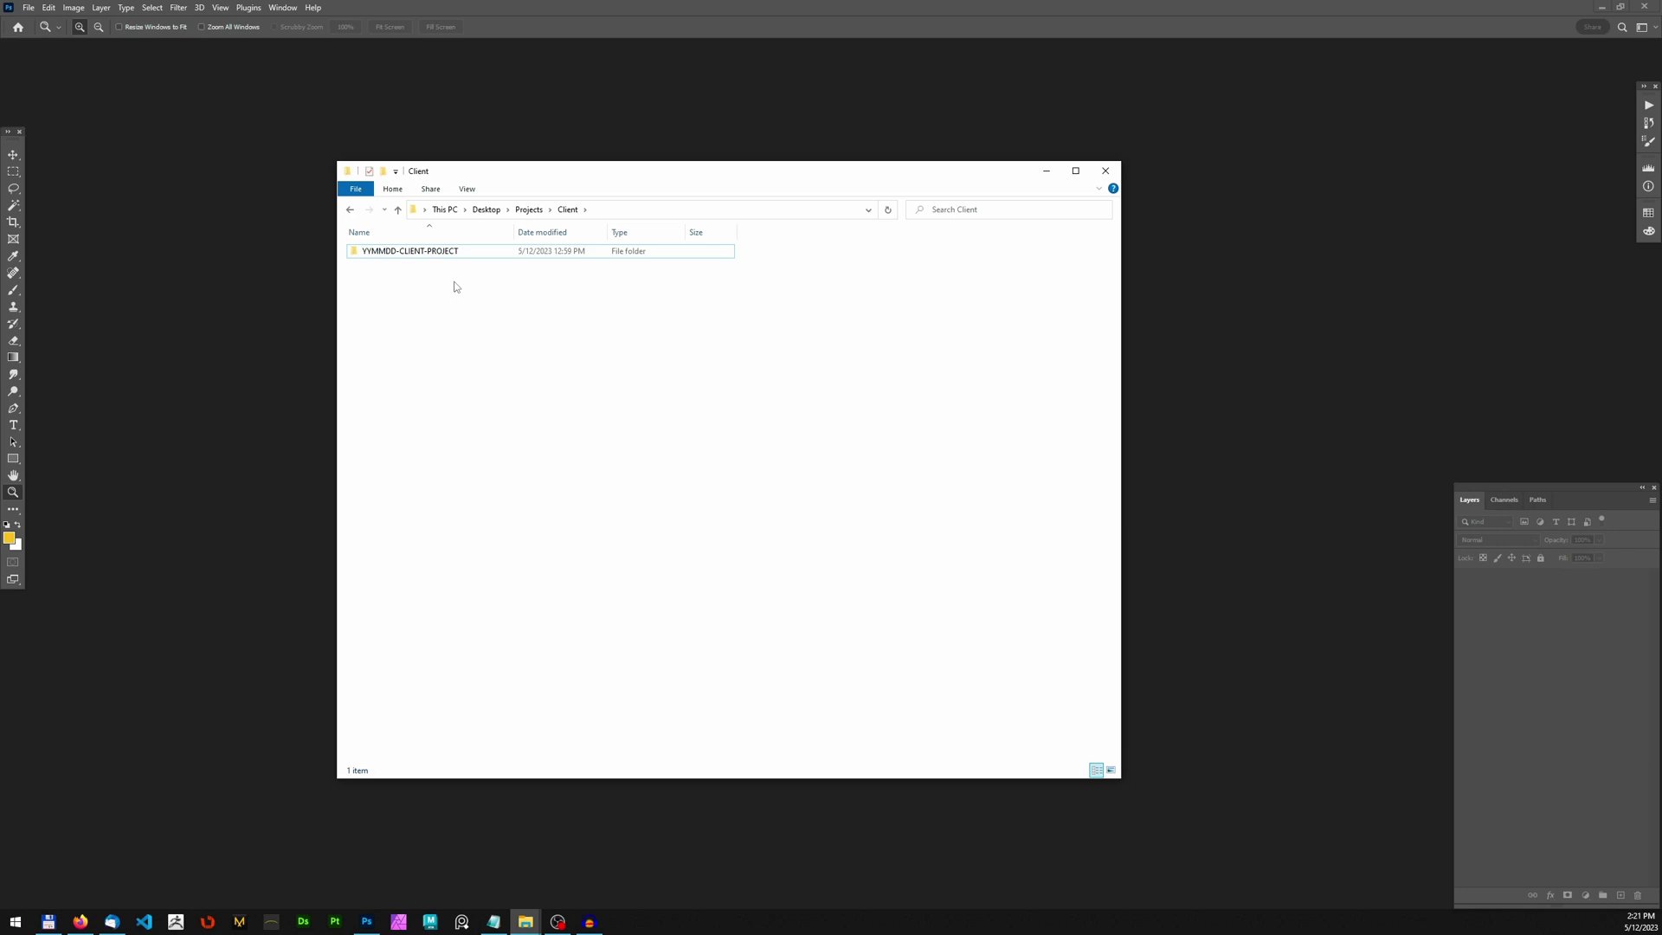
{"action": "key", "text": "ctrl+shift+n"}
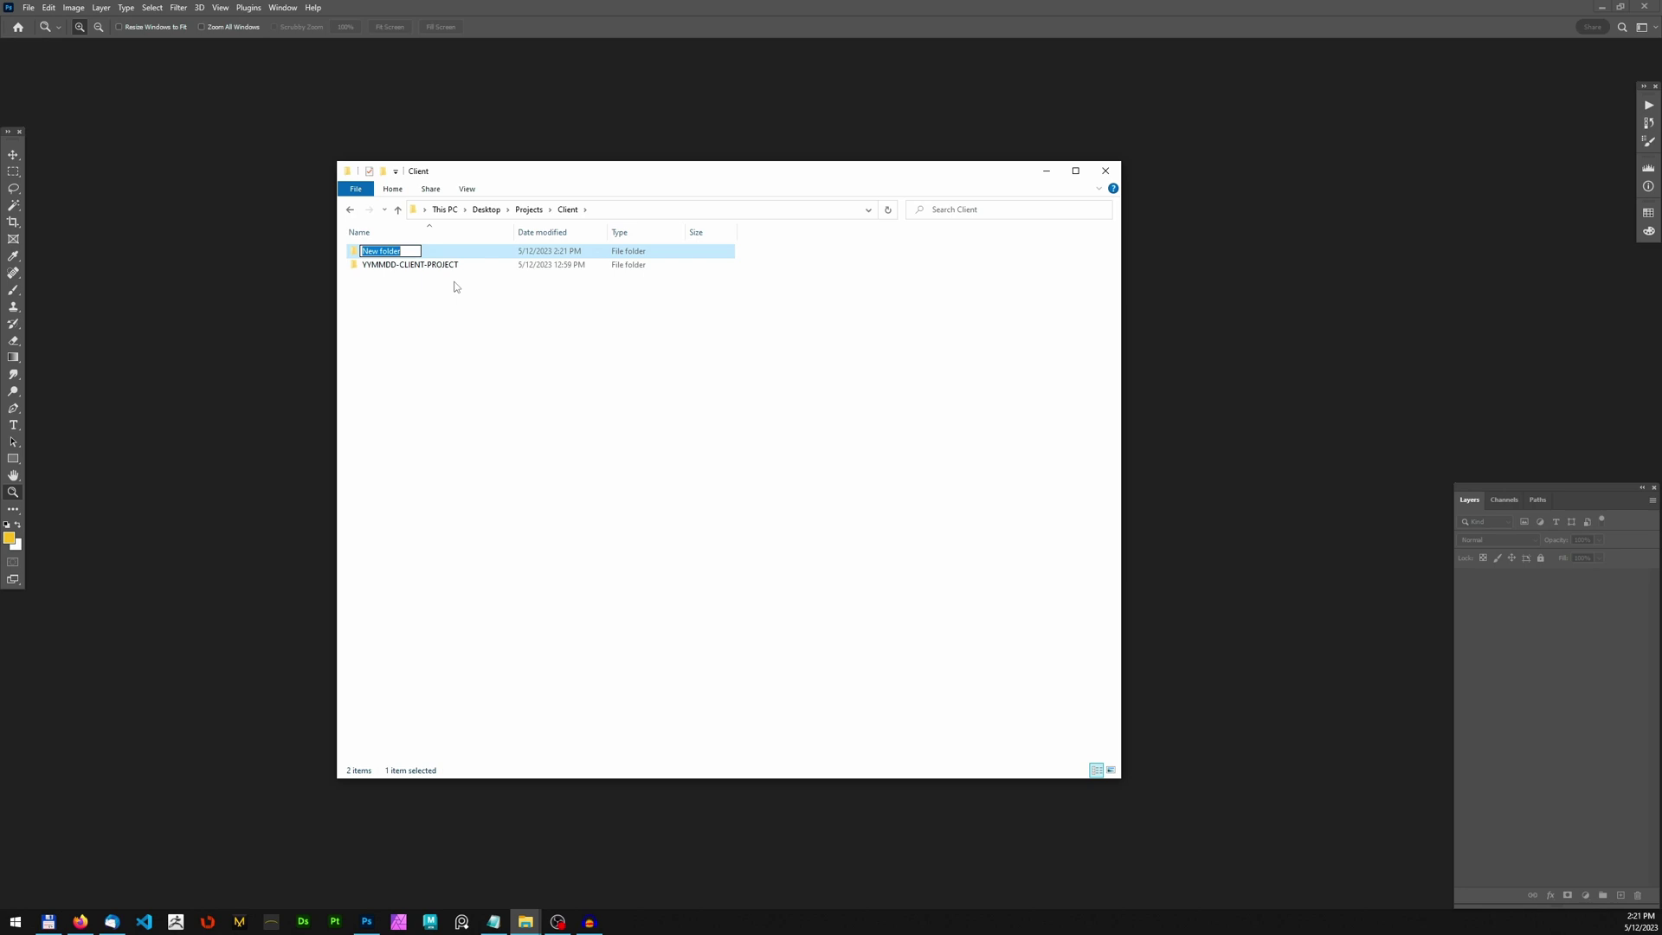
{"action": "type", "text": "230512-SMITHAGENCY-MATRIX"}
{"action": "key", "text": "Return"}
- Open YYMMDD-CLIENT-PROJECT and step through its 01_RAW, 02_EDITS and 03_EXPORTS subfolders
{"action": "double_click", "coordinate": [424, 265]}
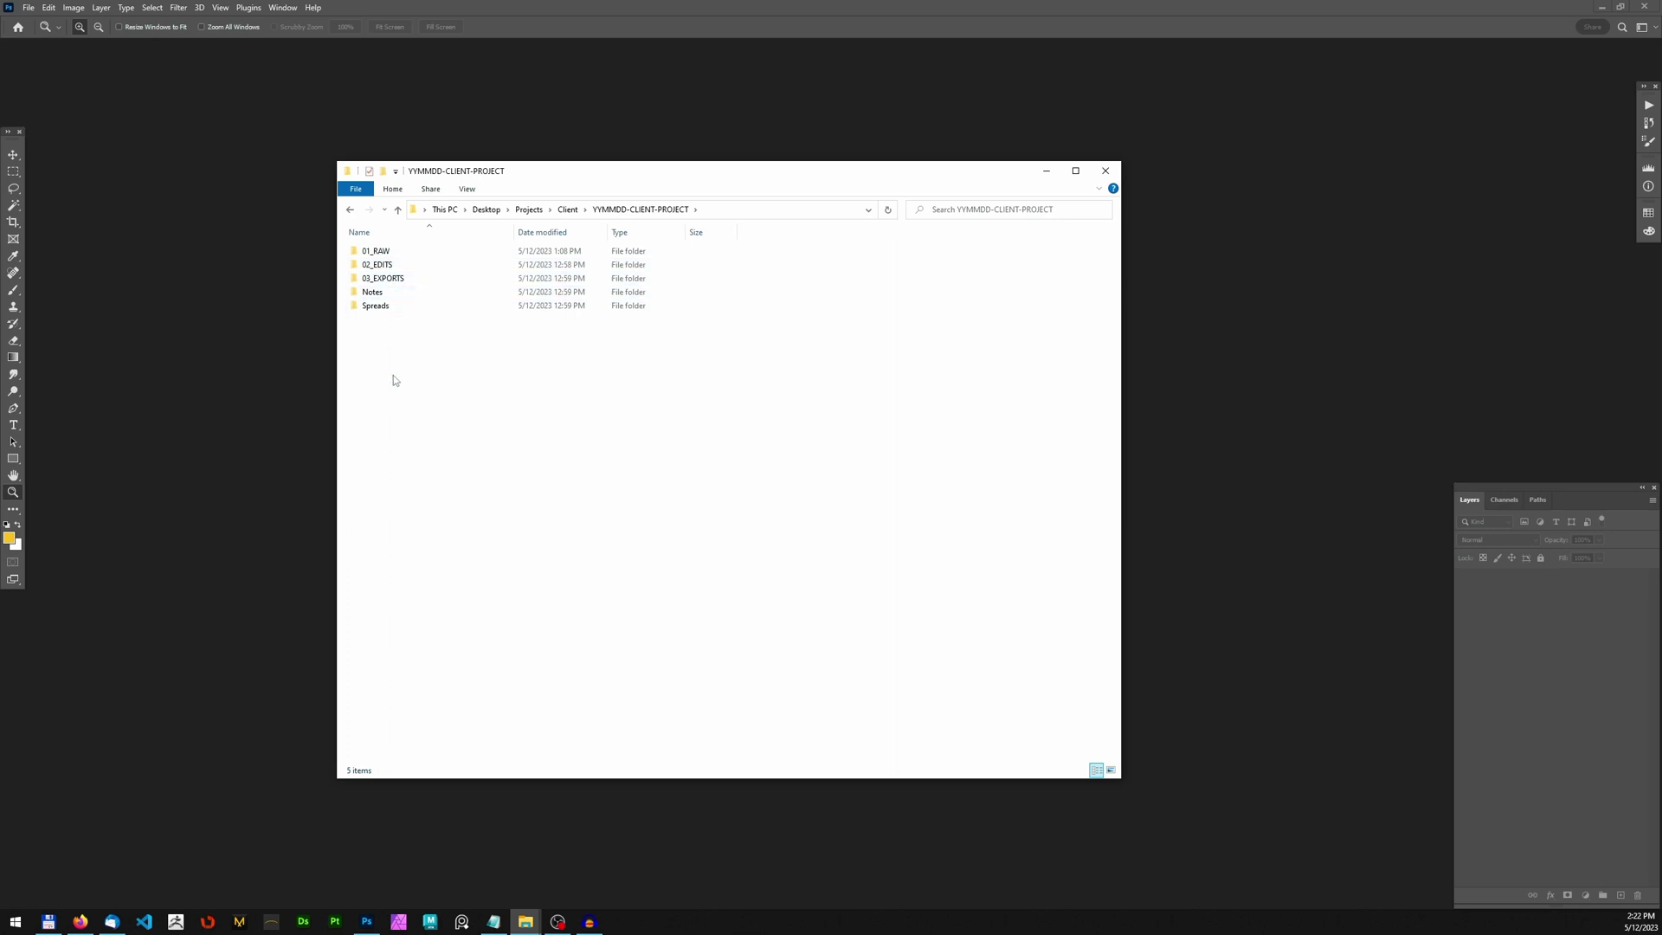
{"action": "key", "text": "Down"}
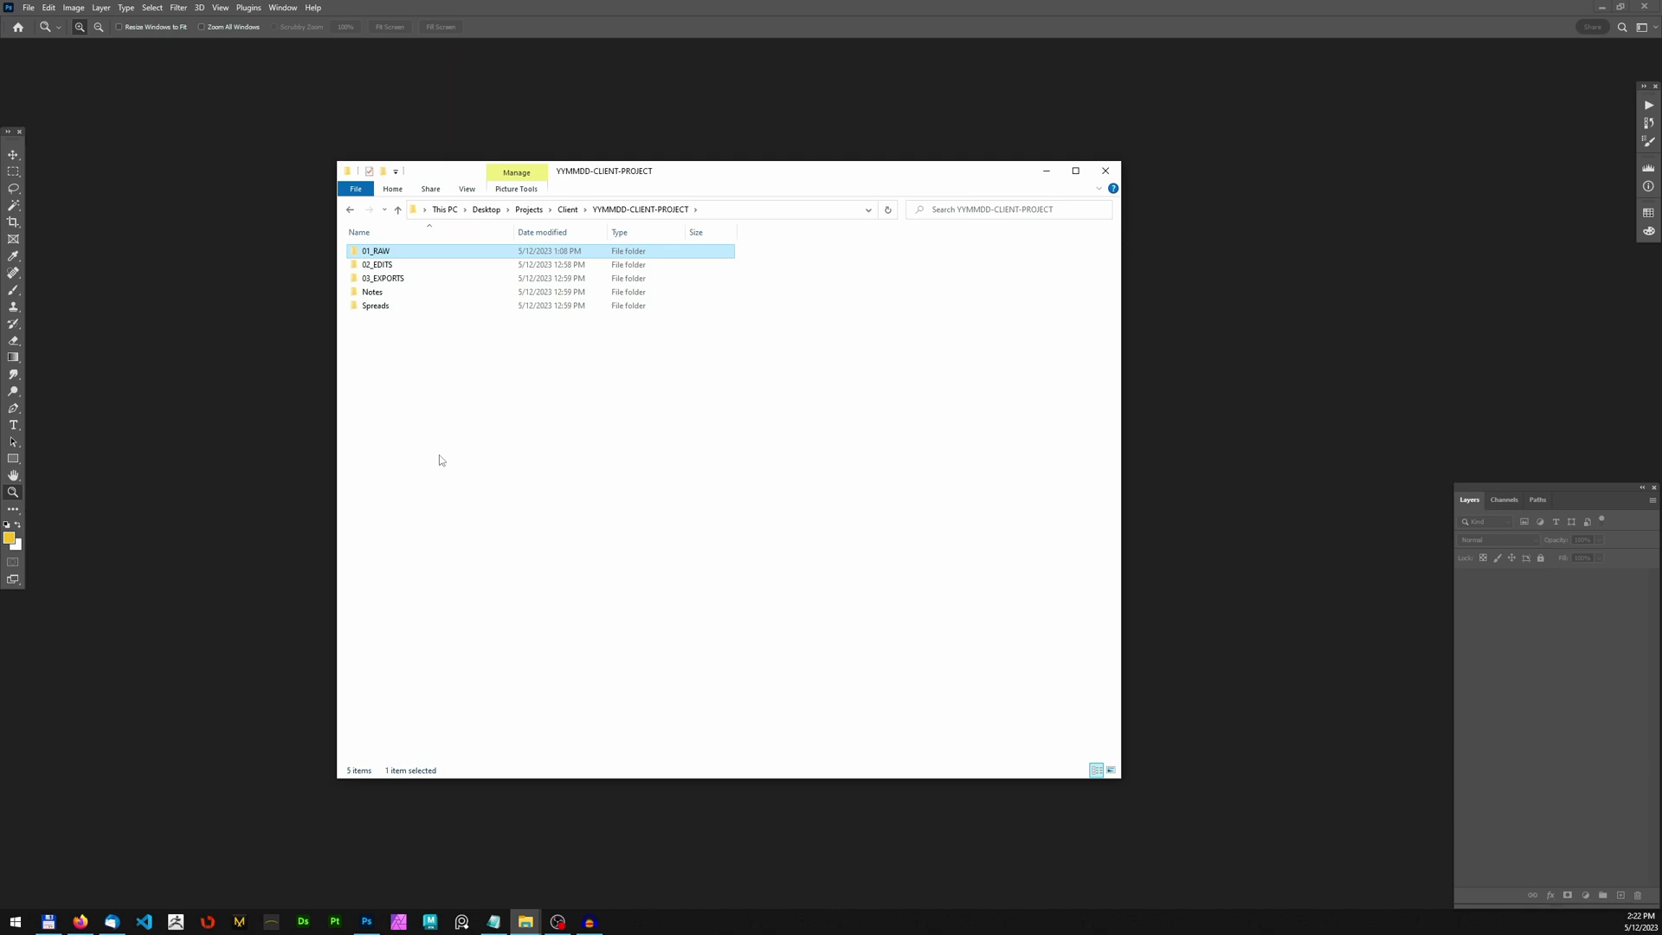
{"action": "key", "text": "Down"}
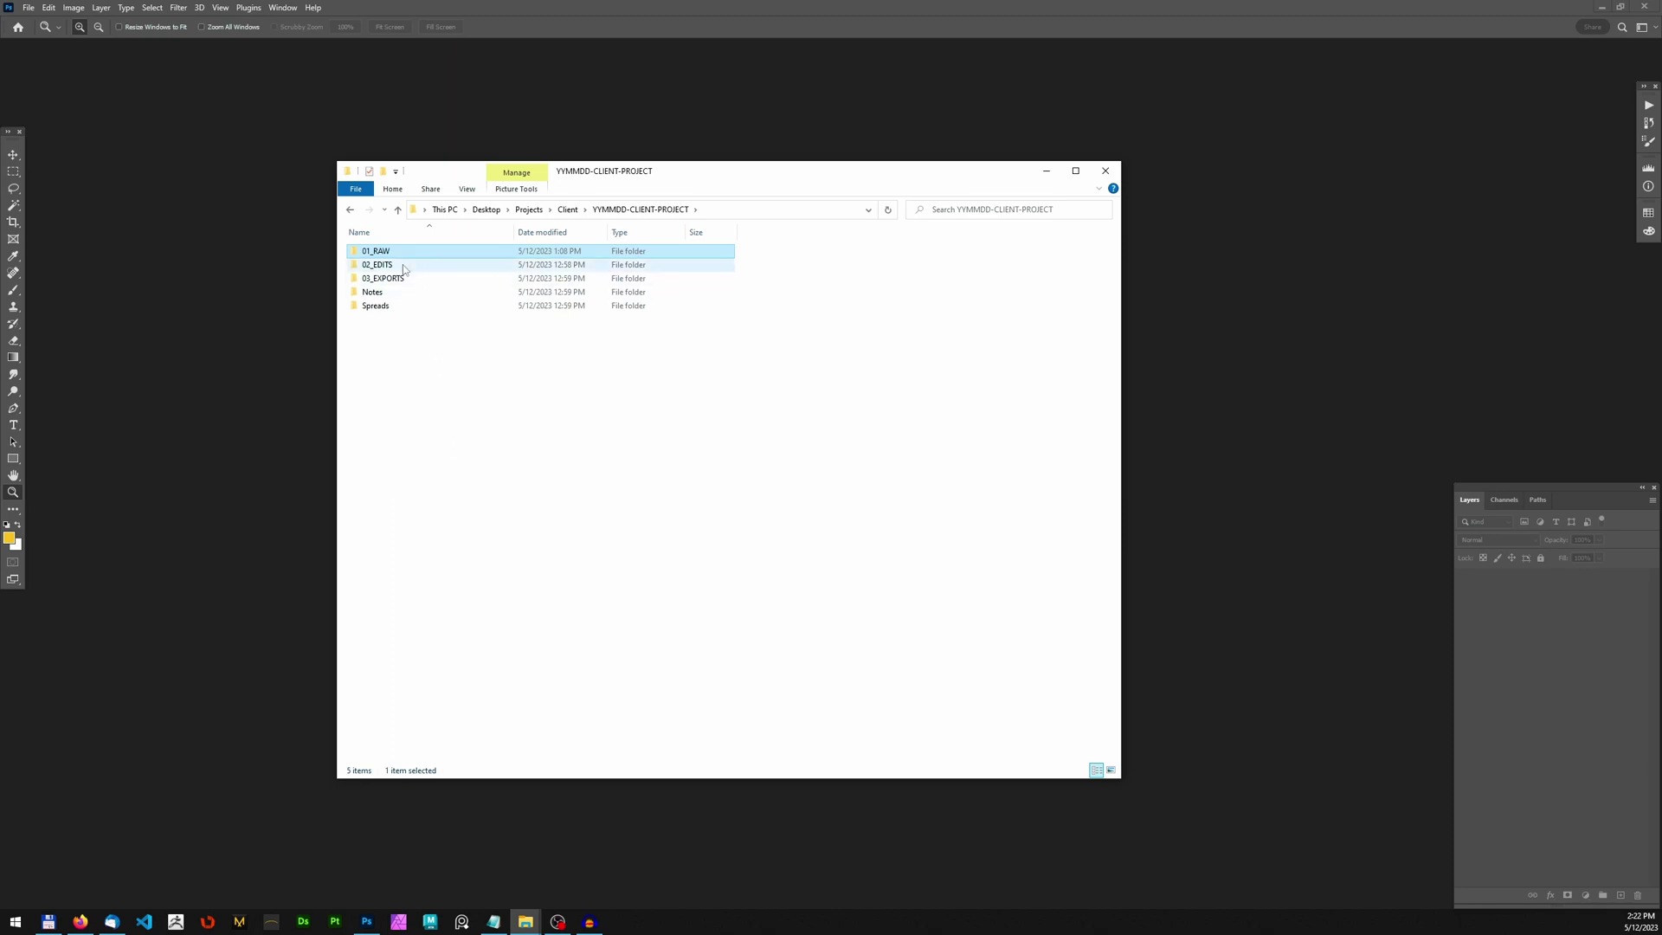
{"action": "left_click", "coordinate": [435, 412]}
{"action": "key", "text": "Down"}
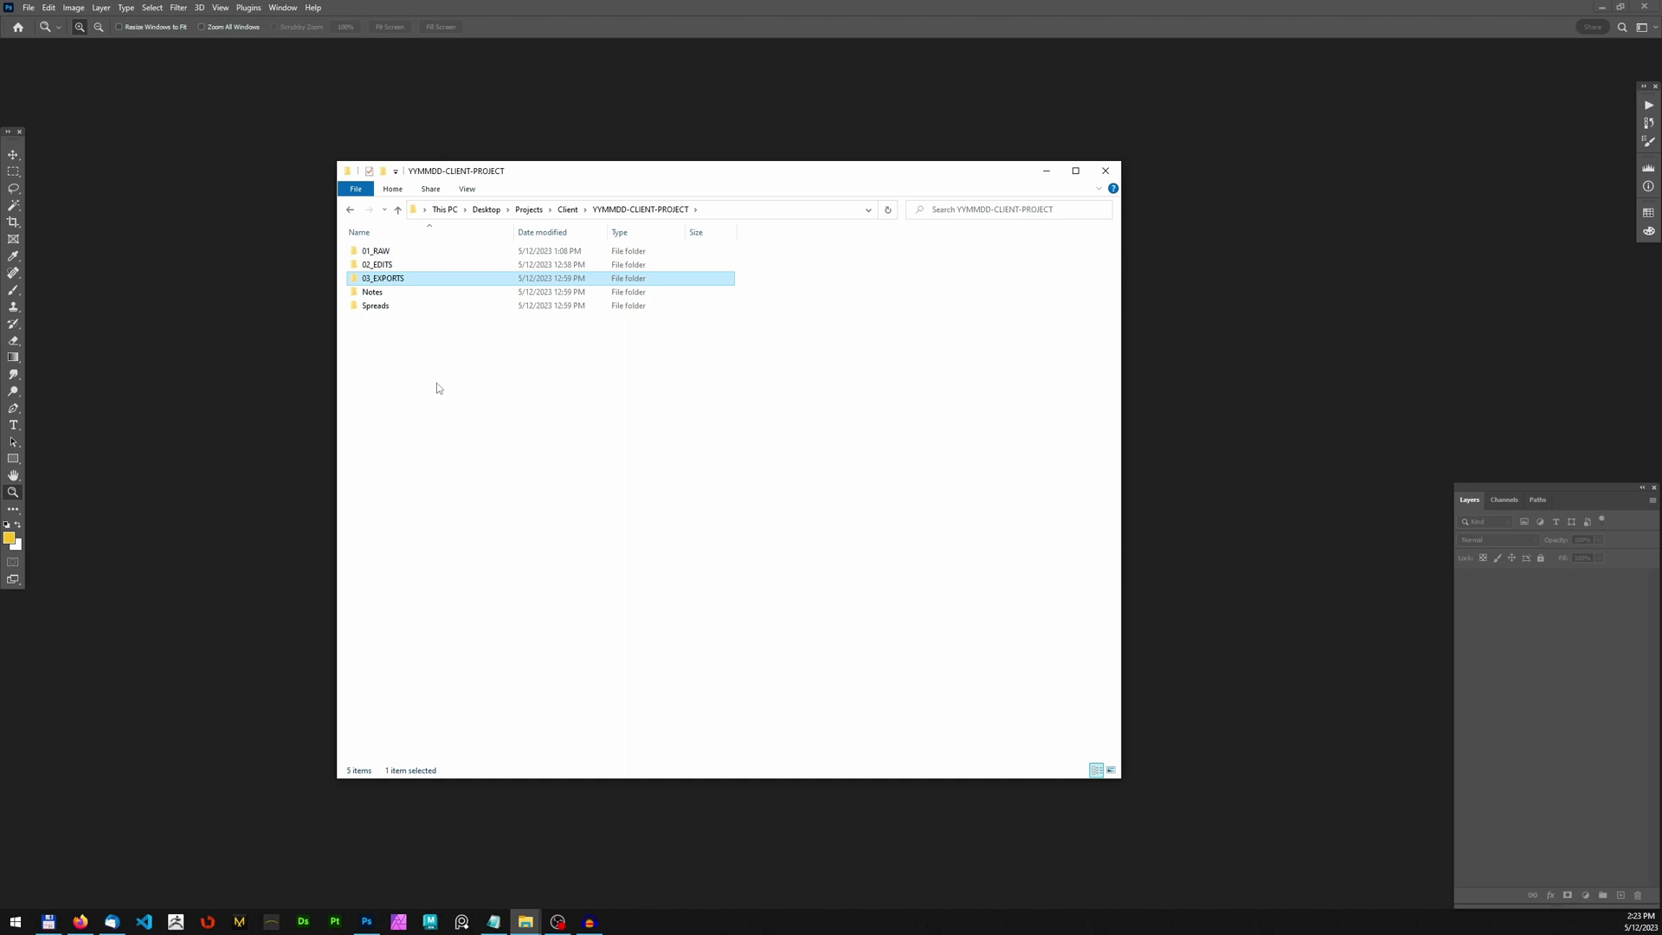
{"action": "left_click_drag", "start_coordinate": [382, 307], "coordinate": [391, 343]}
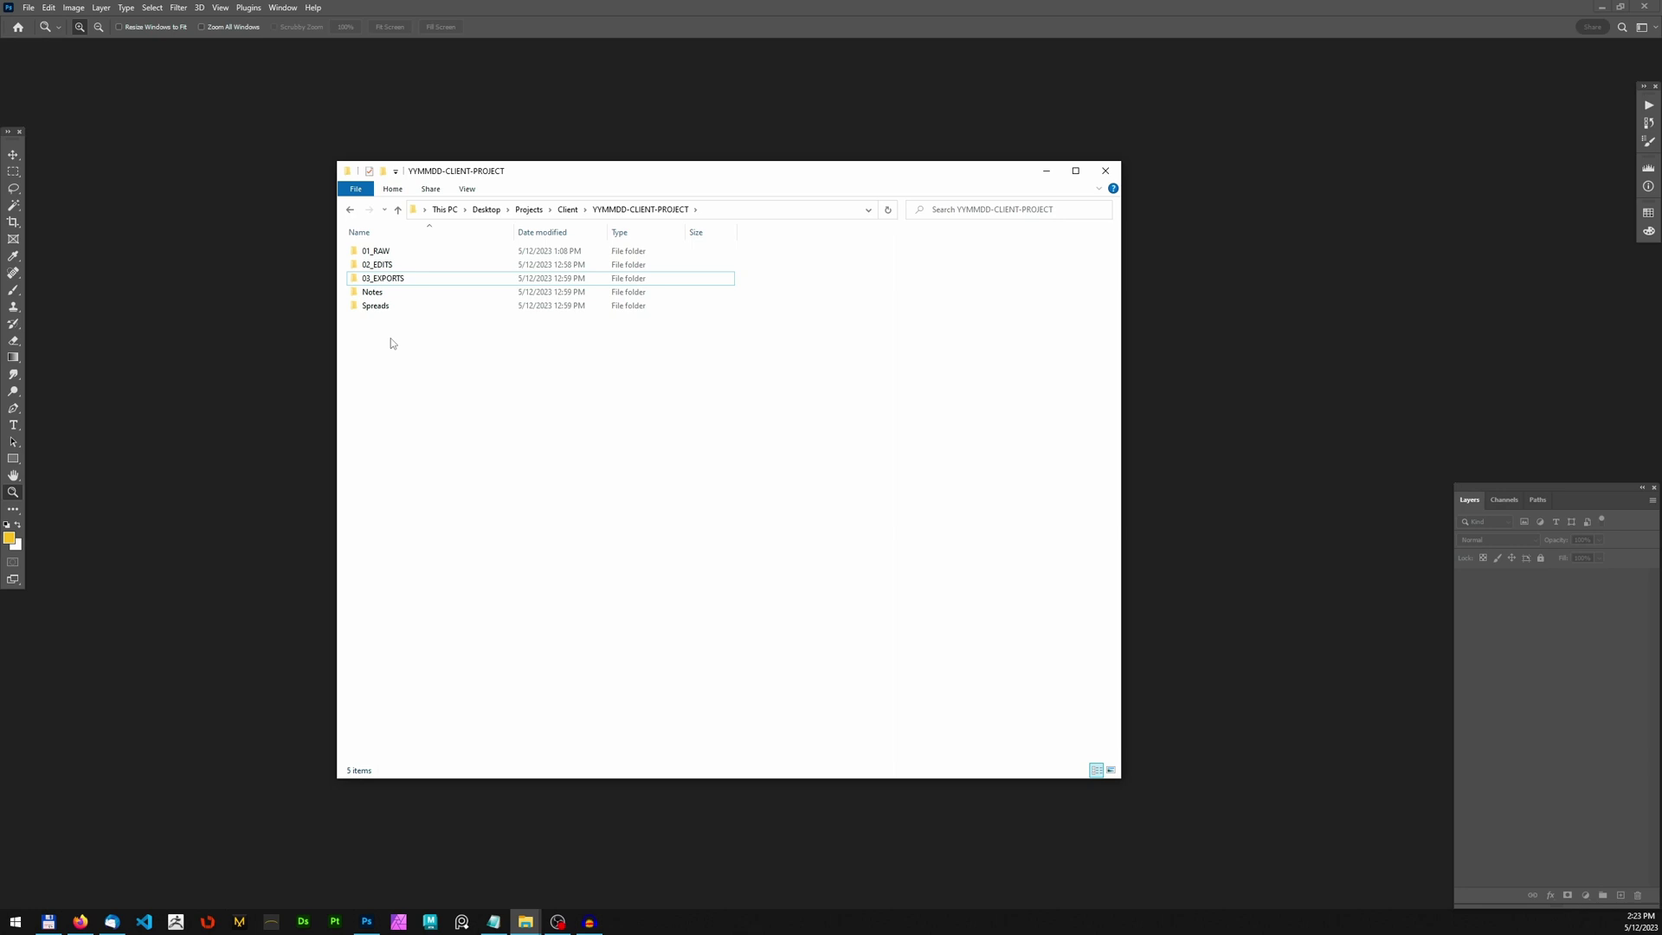
{"action": "left_click", "coordinate": [372, 292]}
{"action": "left_click", "coordinate": [417, 378]}
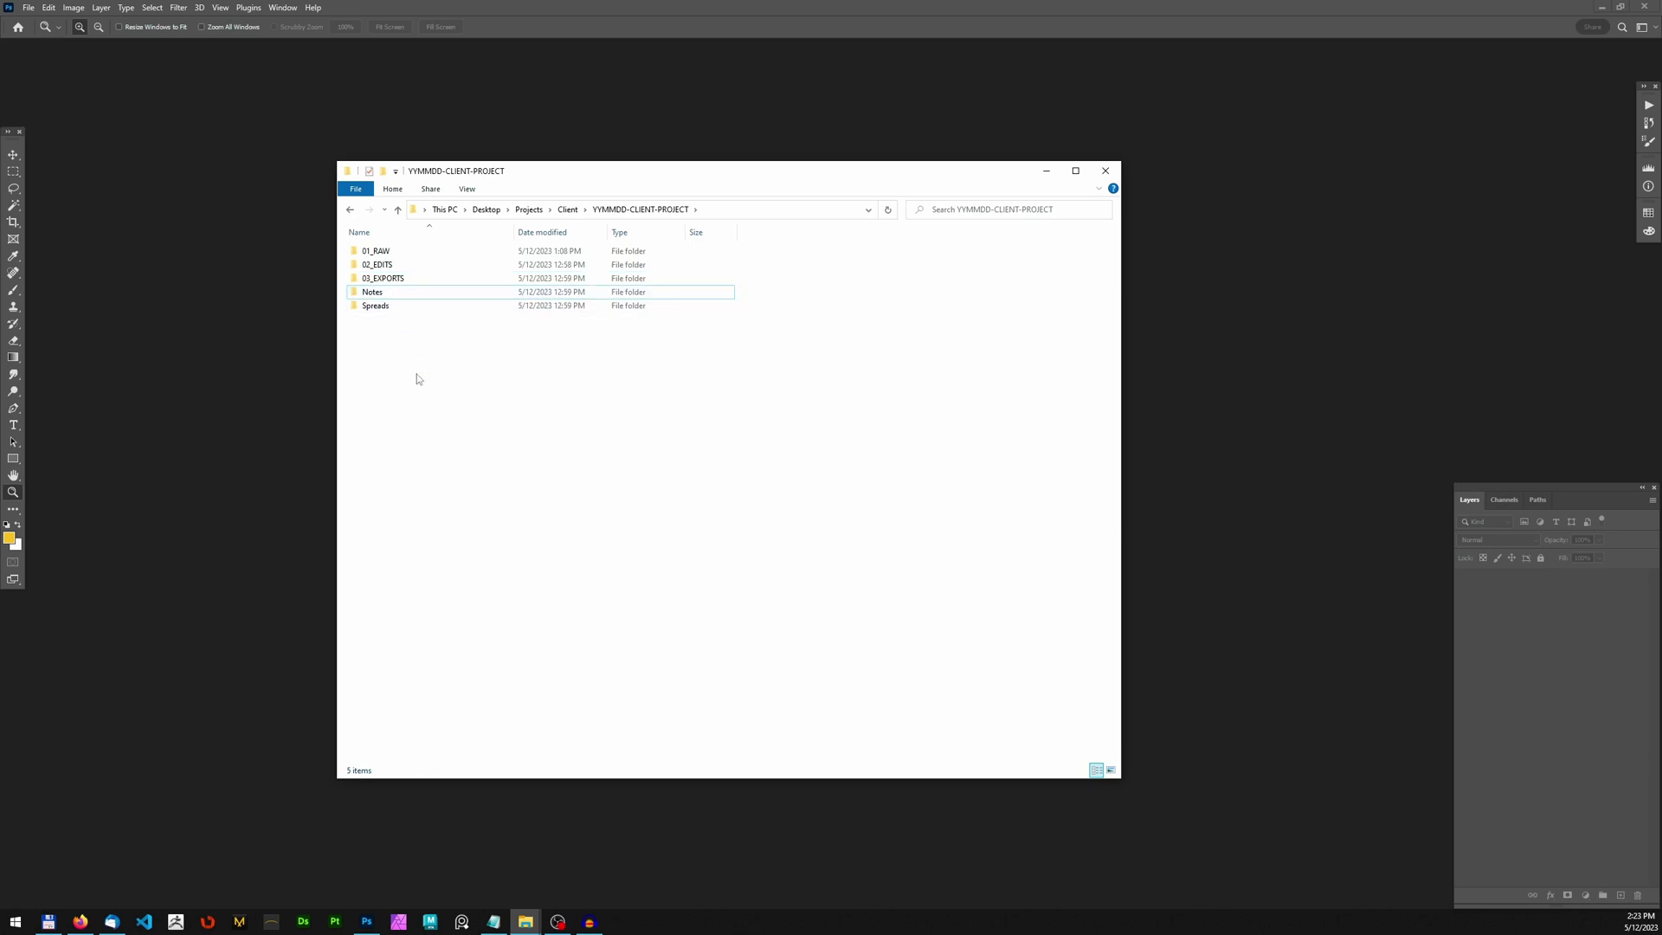
{"action": "left_click", "coordinate": [381, 309]}
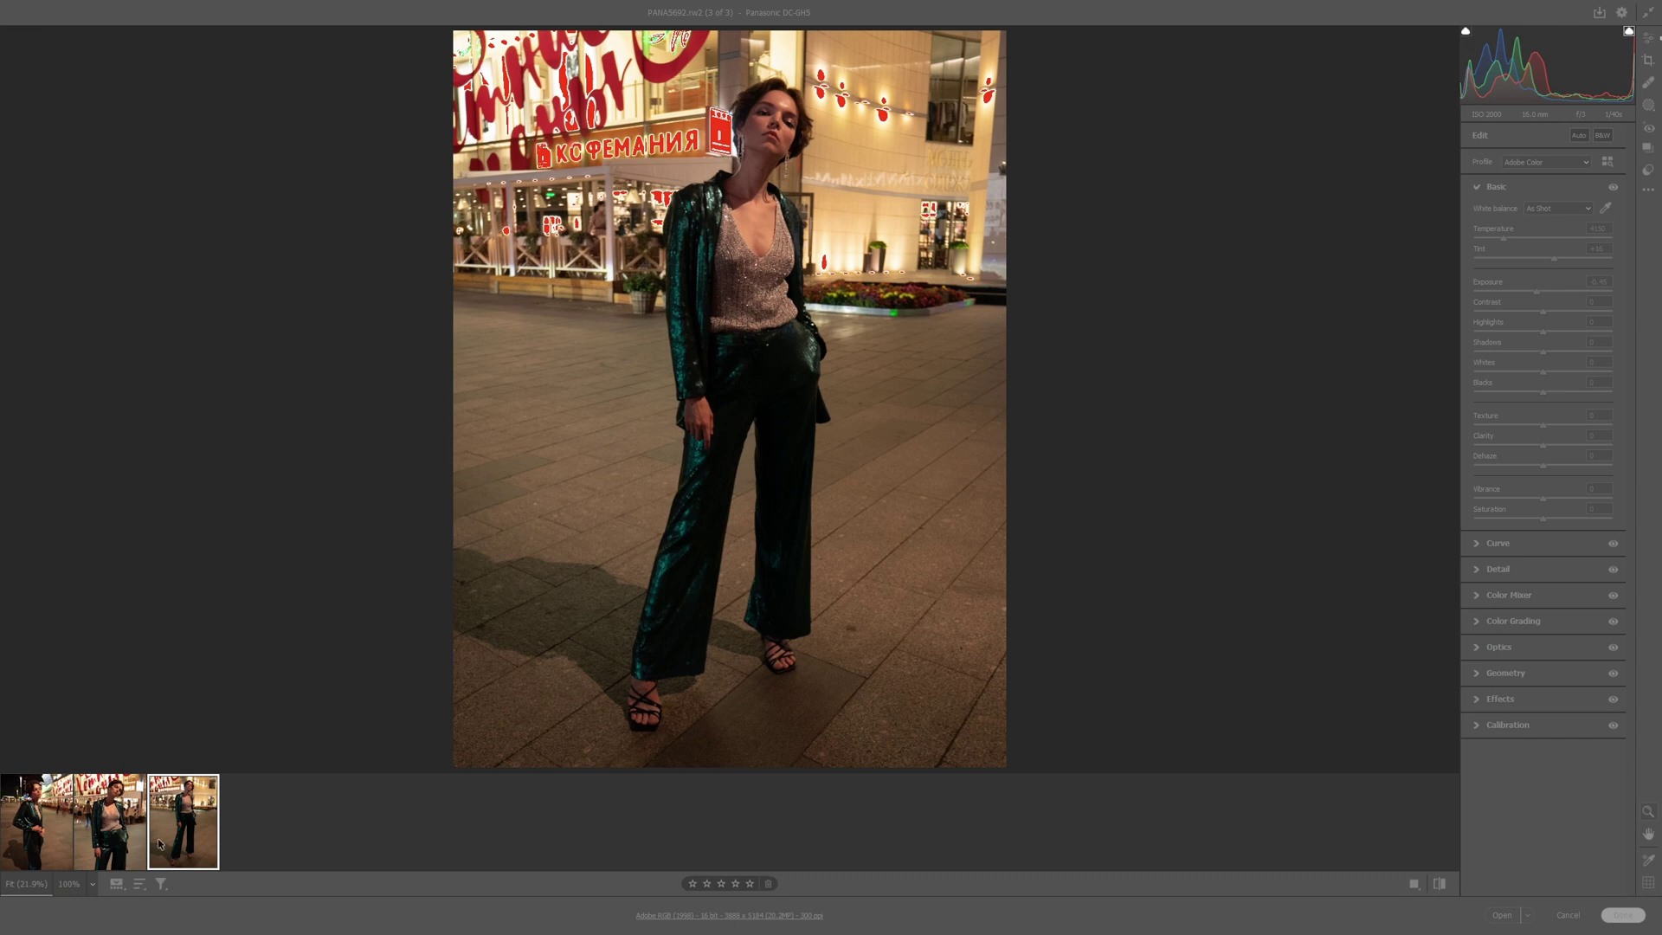
- Select the second filmstrip photo, PANA5663, in Camera Raw
{"action": "left_click", "coordinate": [103, 829]}
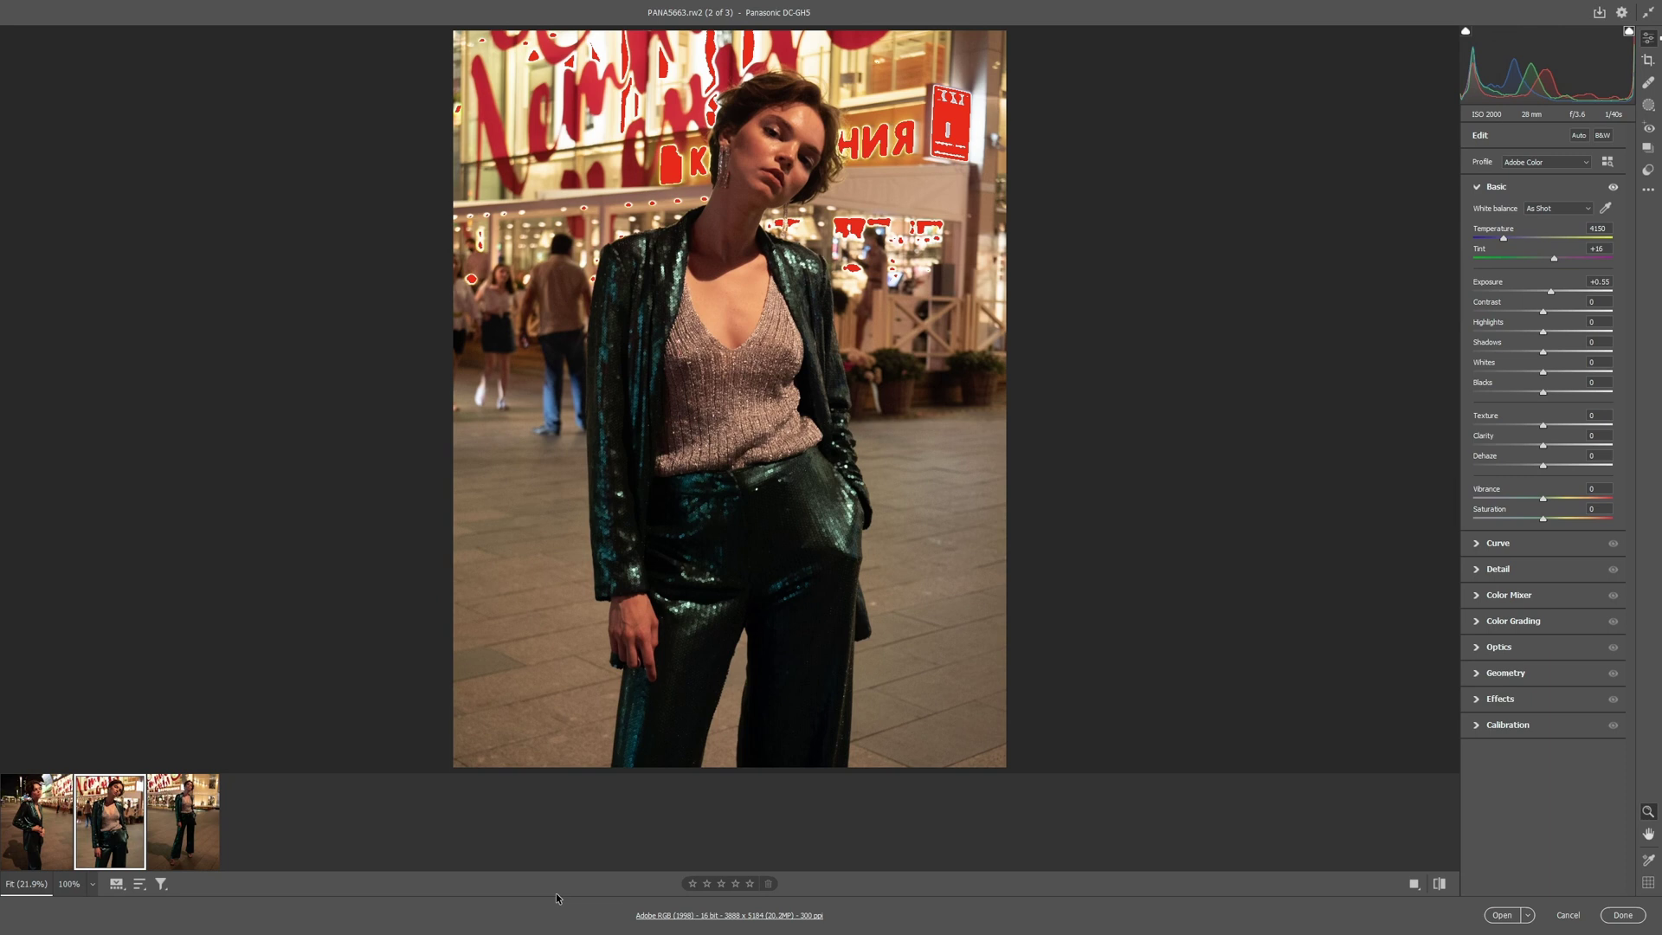
- Compare the three photos, then give PANA5663 Highlights -47 and Blacks +32
{"action": "left_click", "coordinate": [192, 835]}
{"action": "left_click", "coordinate": [97, 834]}
{"action": "left_click", "coordinate": [43, 847]}
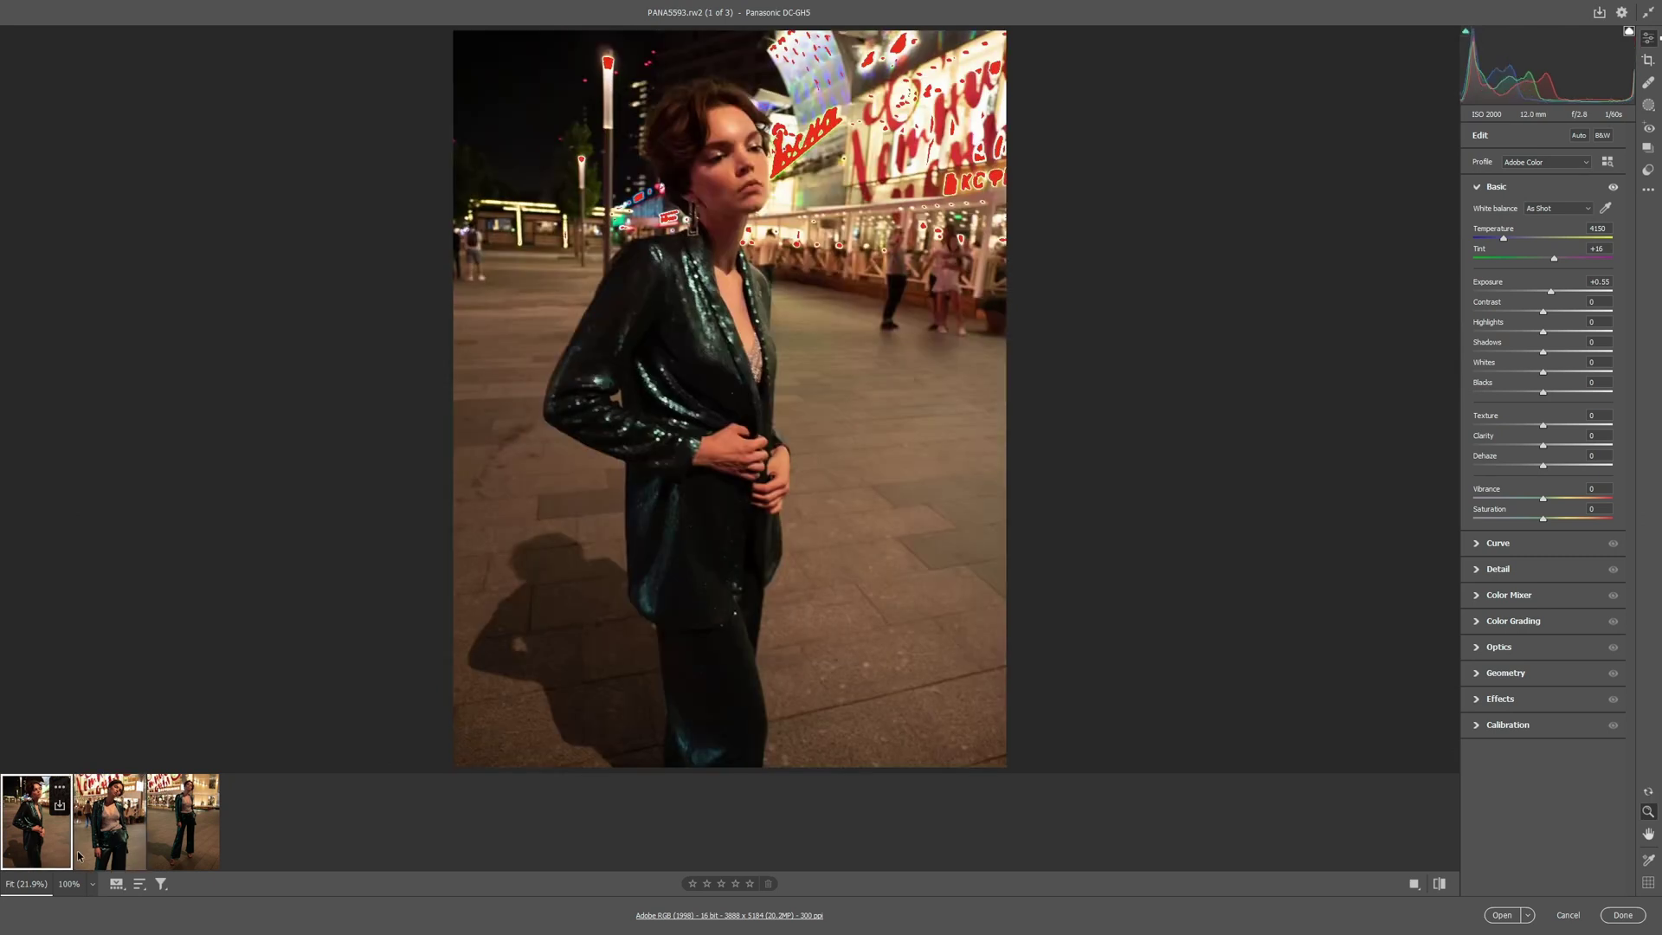
{"action": "left_click", "coordinate": [108, 826]}
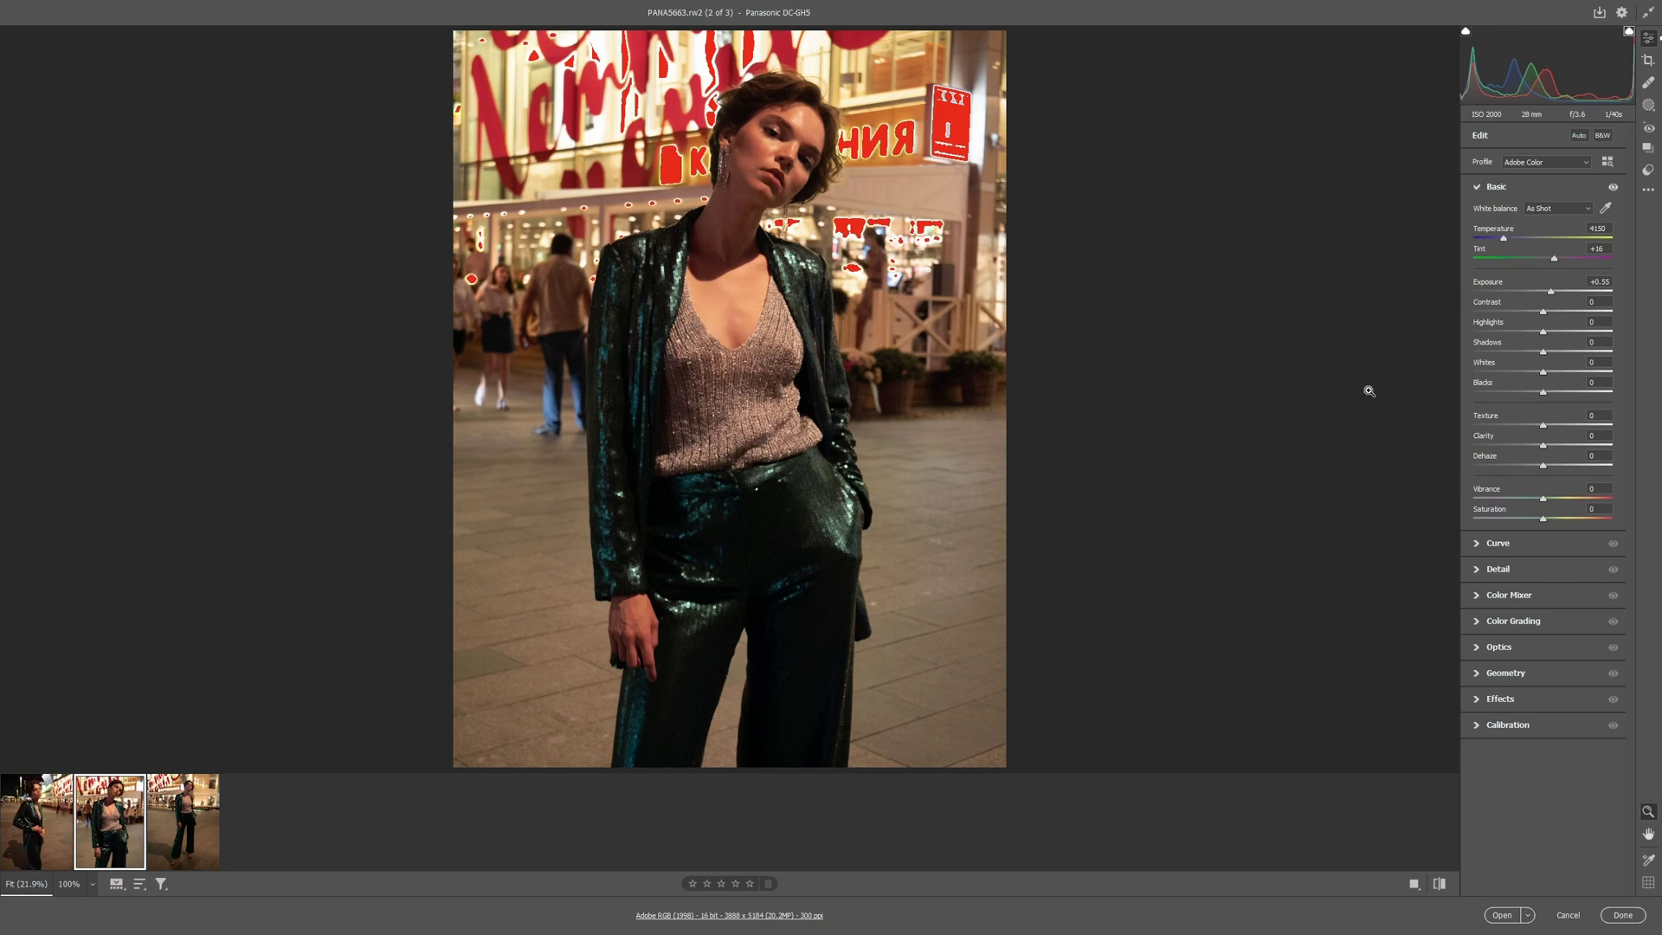
{"action": "left_click_drag", "start_coordinate": [1542, 333], "coordinate": [1510, 331]}
{"action": "left_click_drag", "start_coordinate": [1544, 393], "coordinate": [1567, 398]}
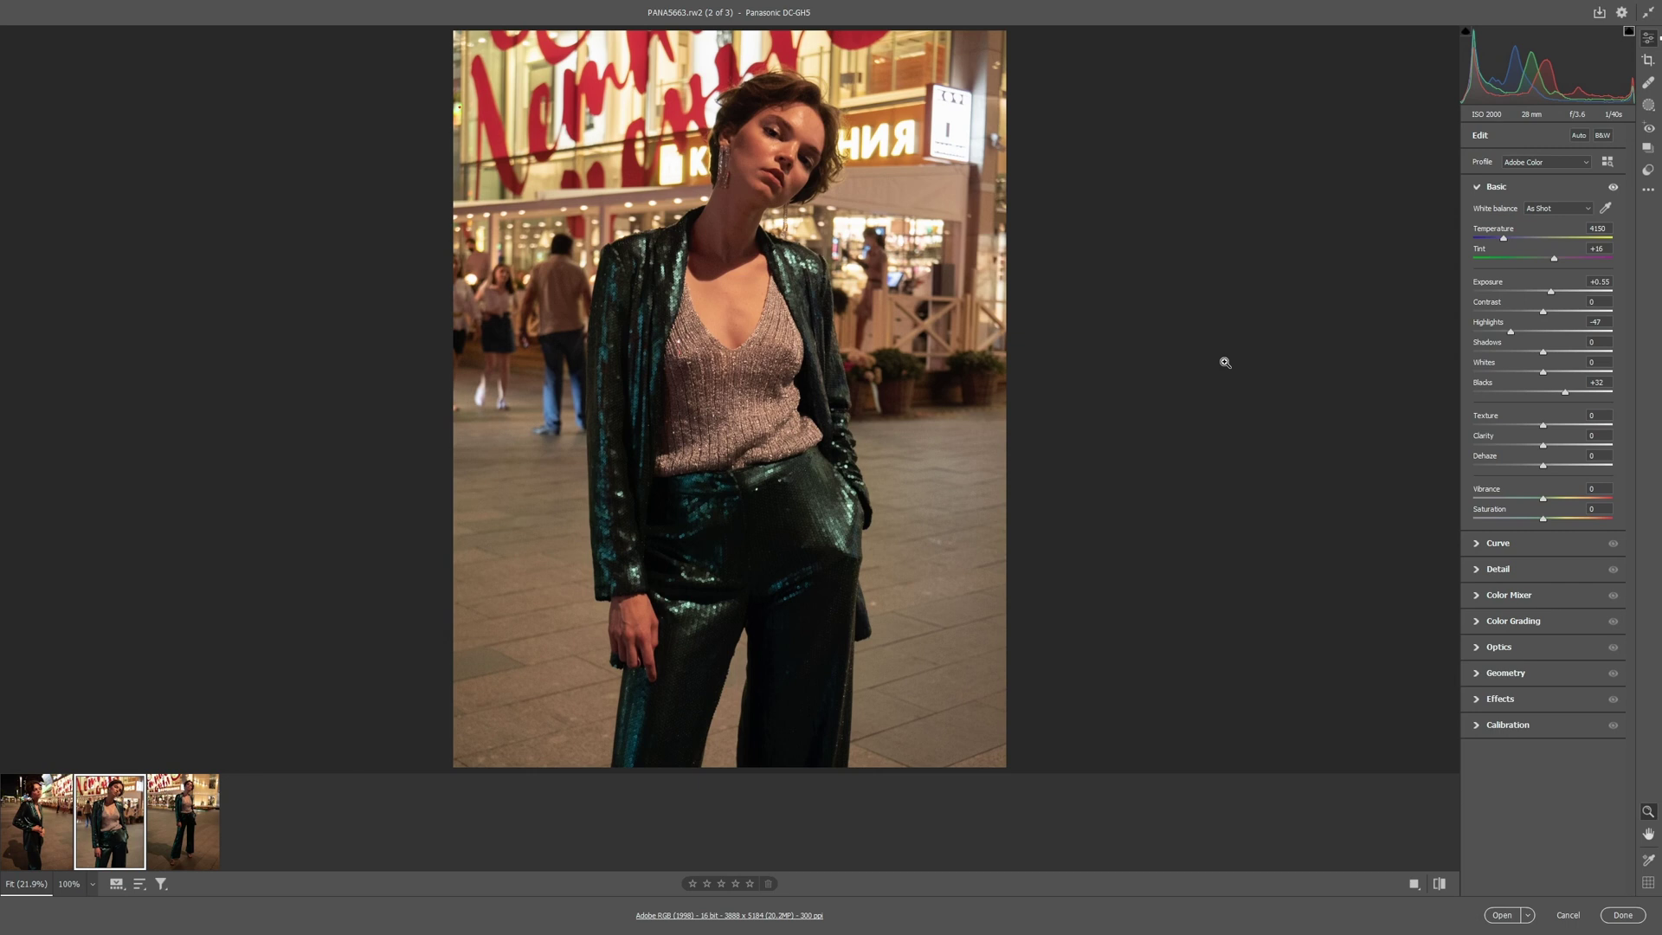
- Adjust PANA5692: lower Highlights, raise Contrast to +27 and Blacks to +47
{"action": "left_click", "coordinate": [179, 829]}
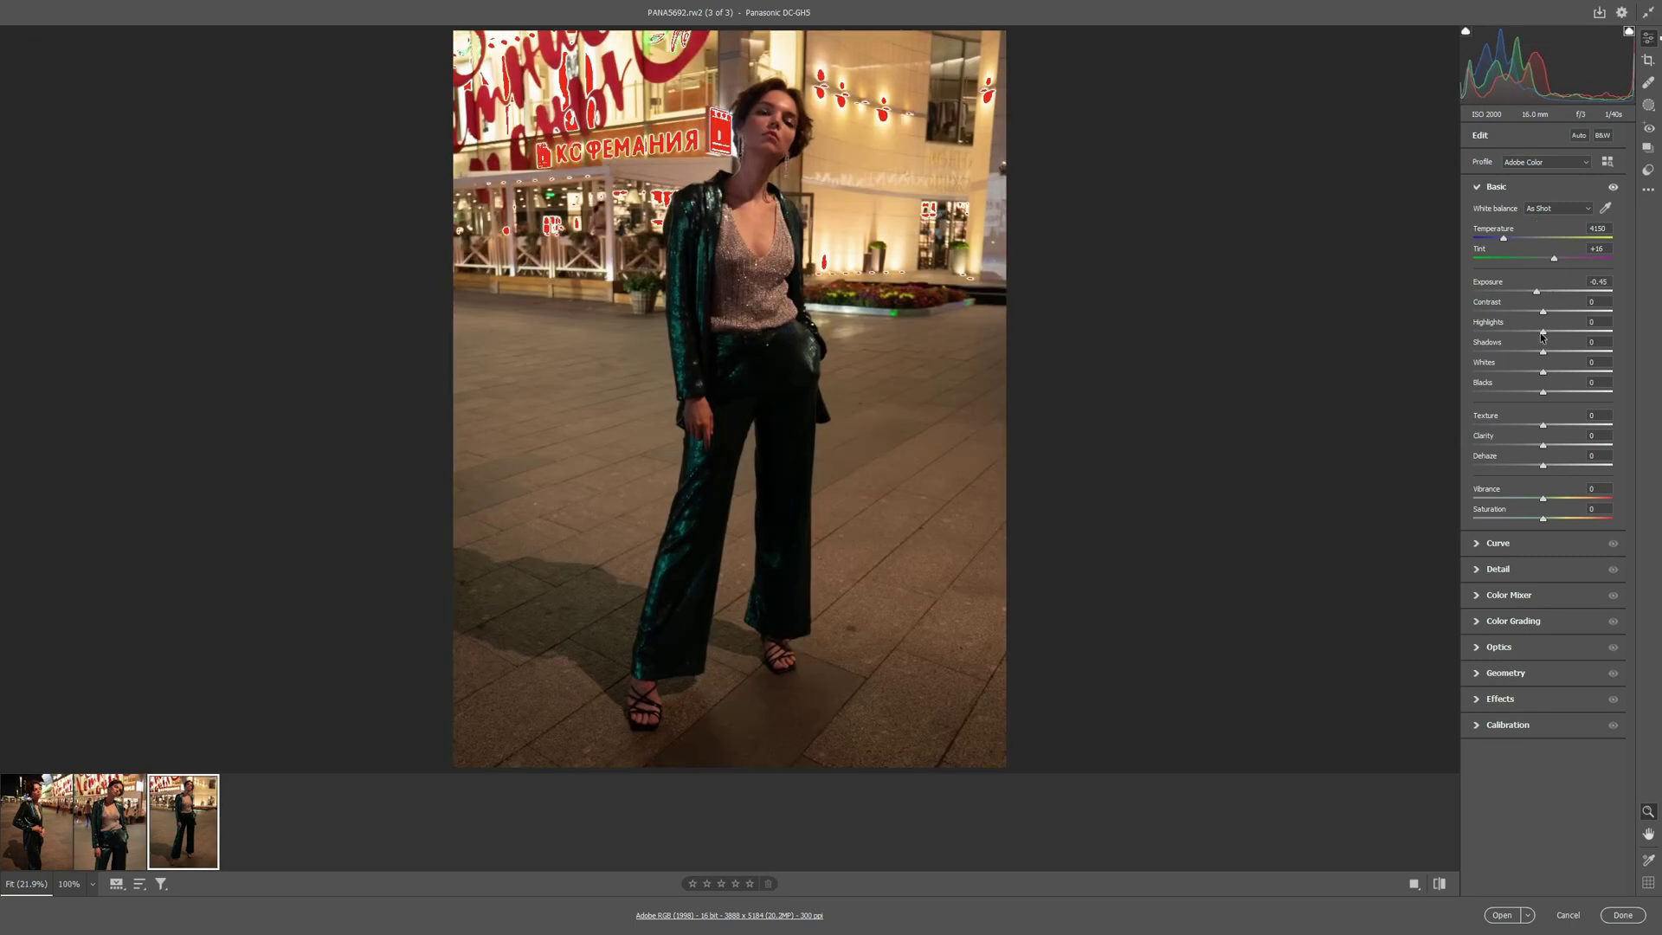
{"action": "left_click_drag", "start_coordinate": [1542, 331], "coordinate": [1499, 333]}
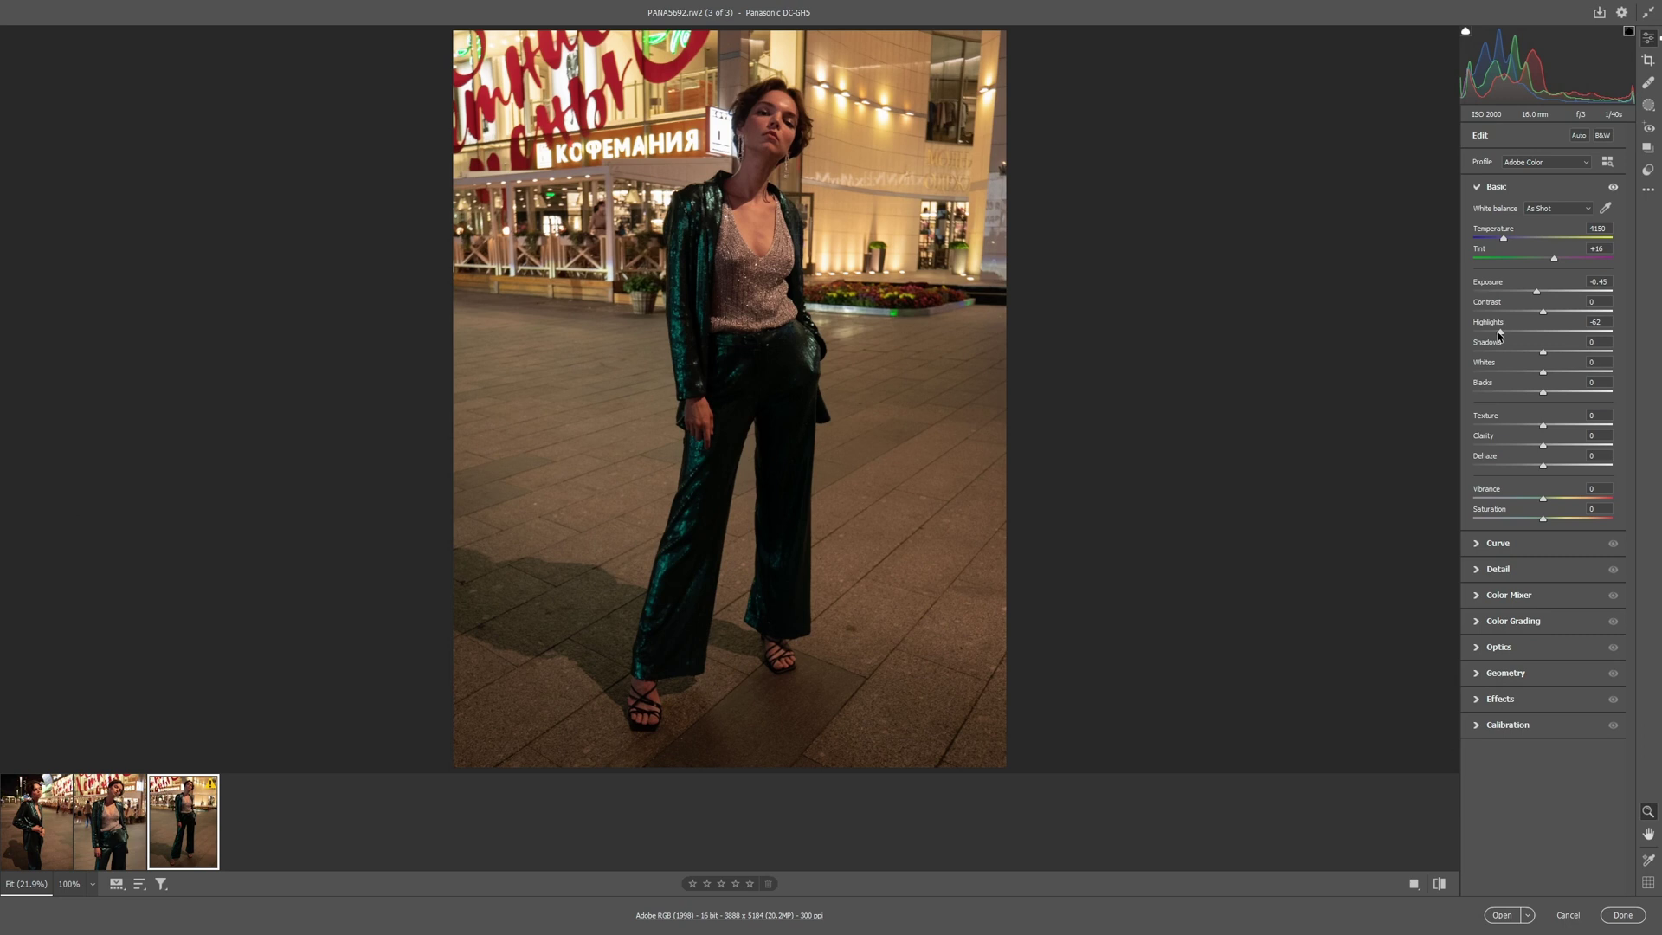
{"action": "left_click_drag", "start_coordinate": [1541, 394], "coordinate": [1568, 394]}
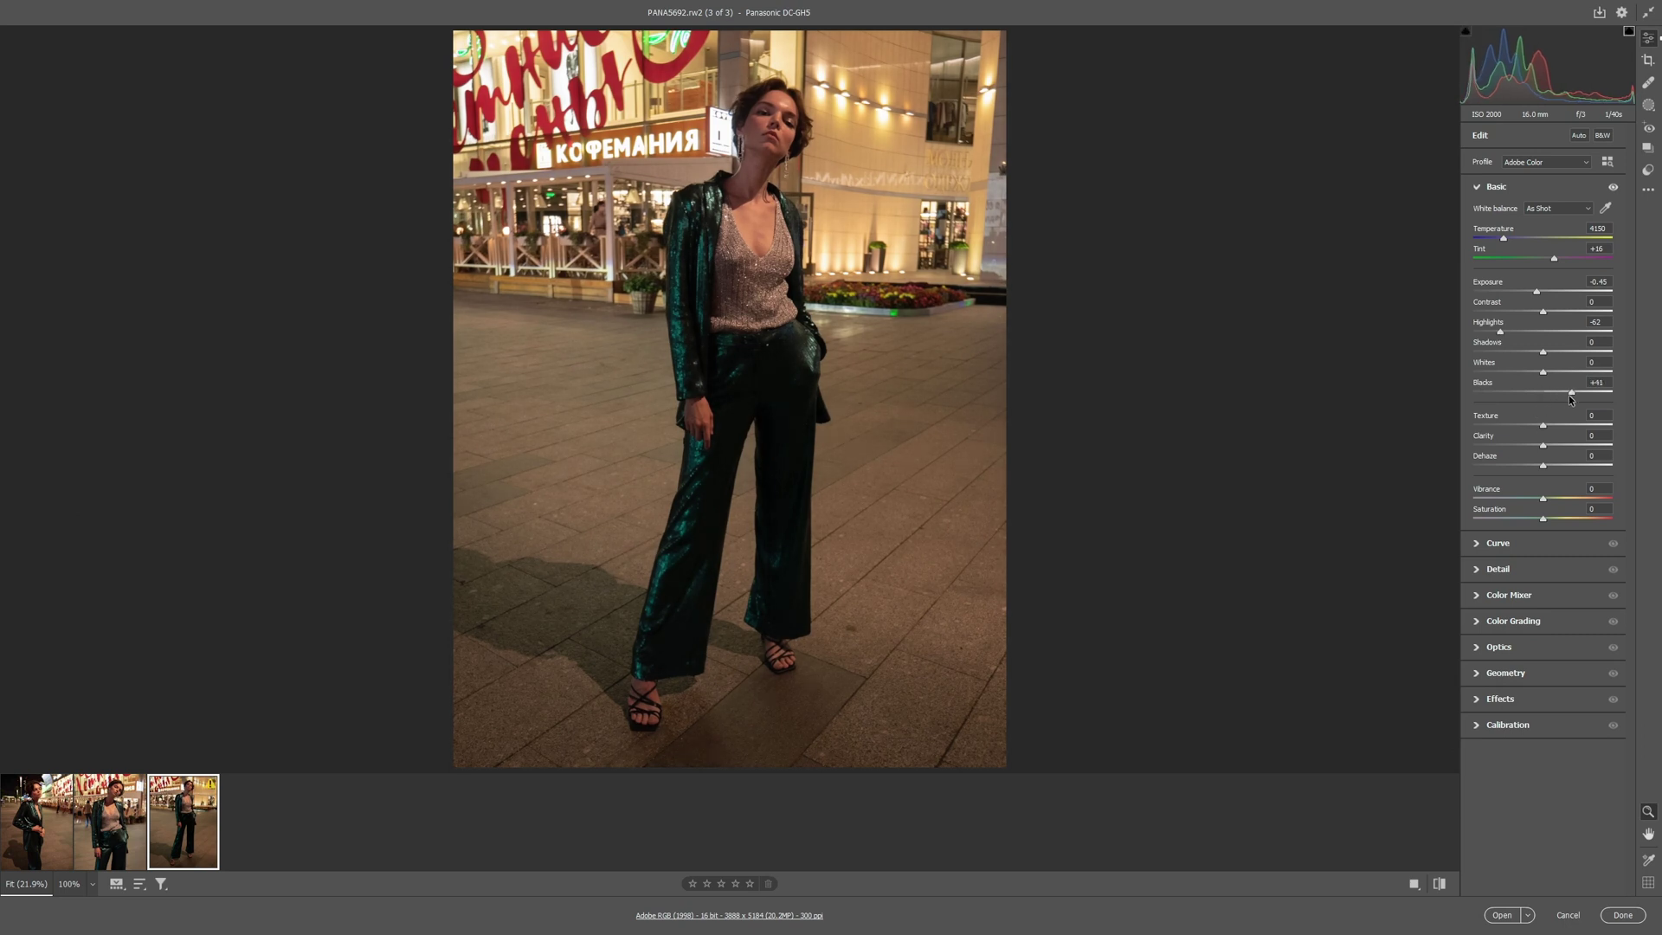
{"action": "left_click", "coordinate": [128, 842]}
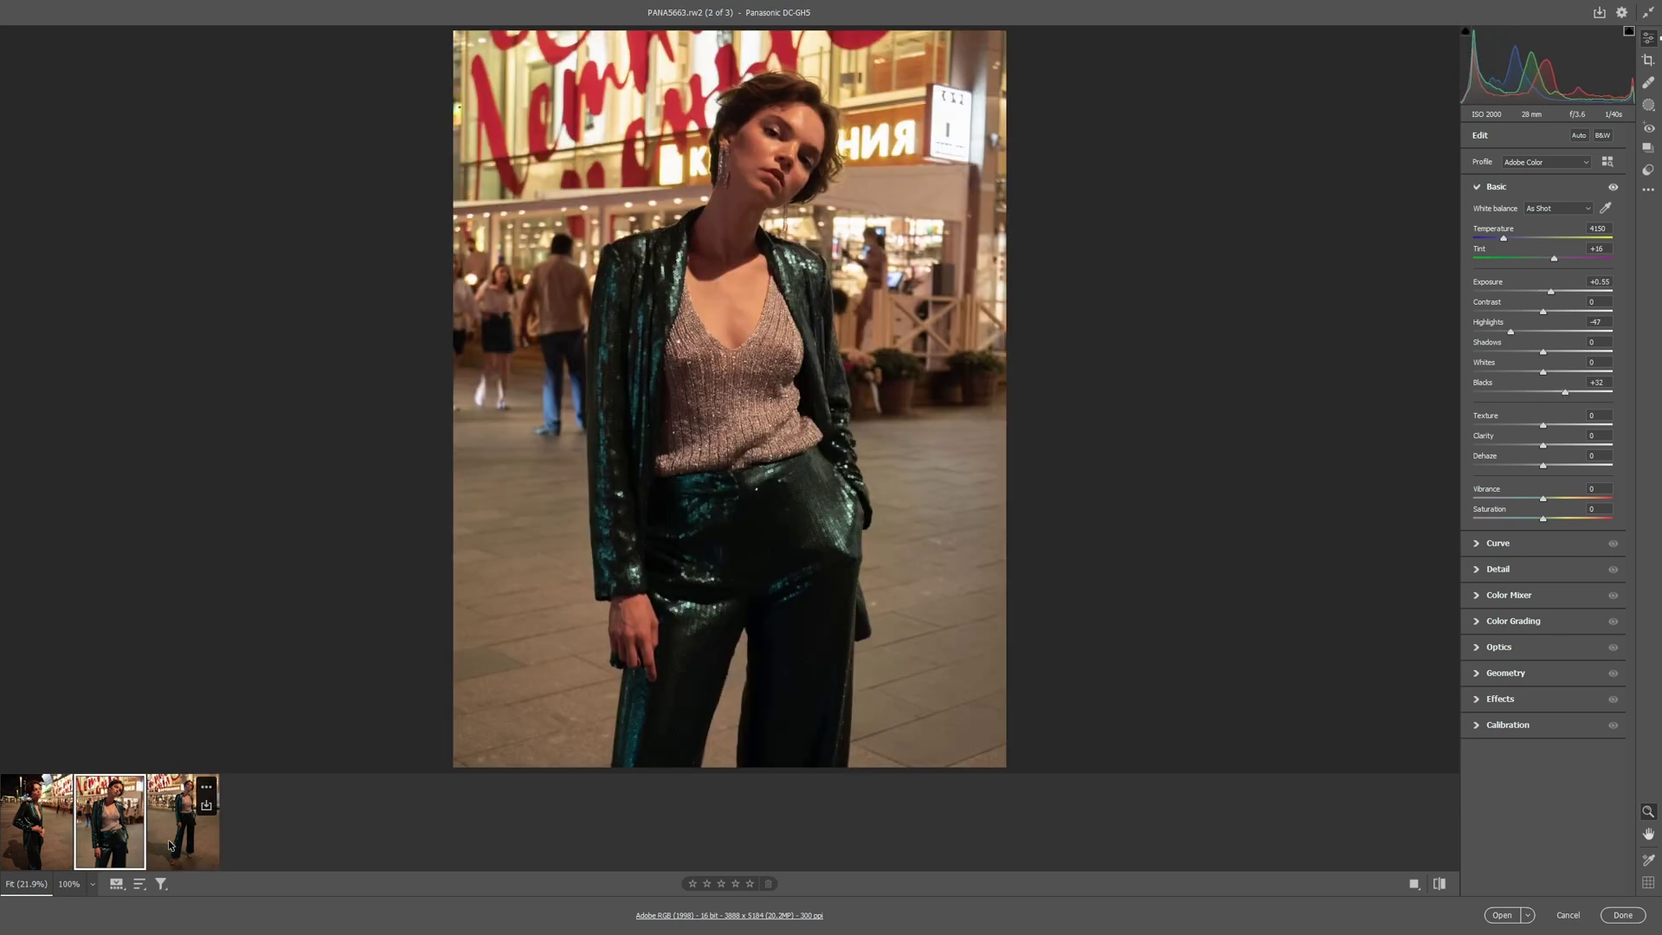
{"action": "left_click", "coordinate": [169, 839]}
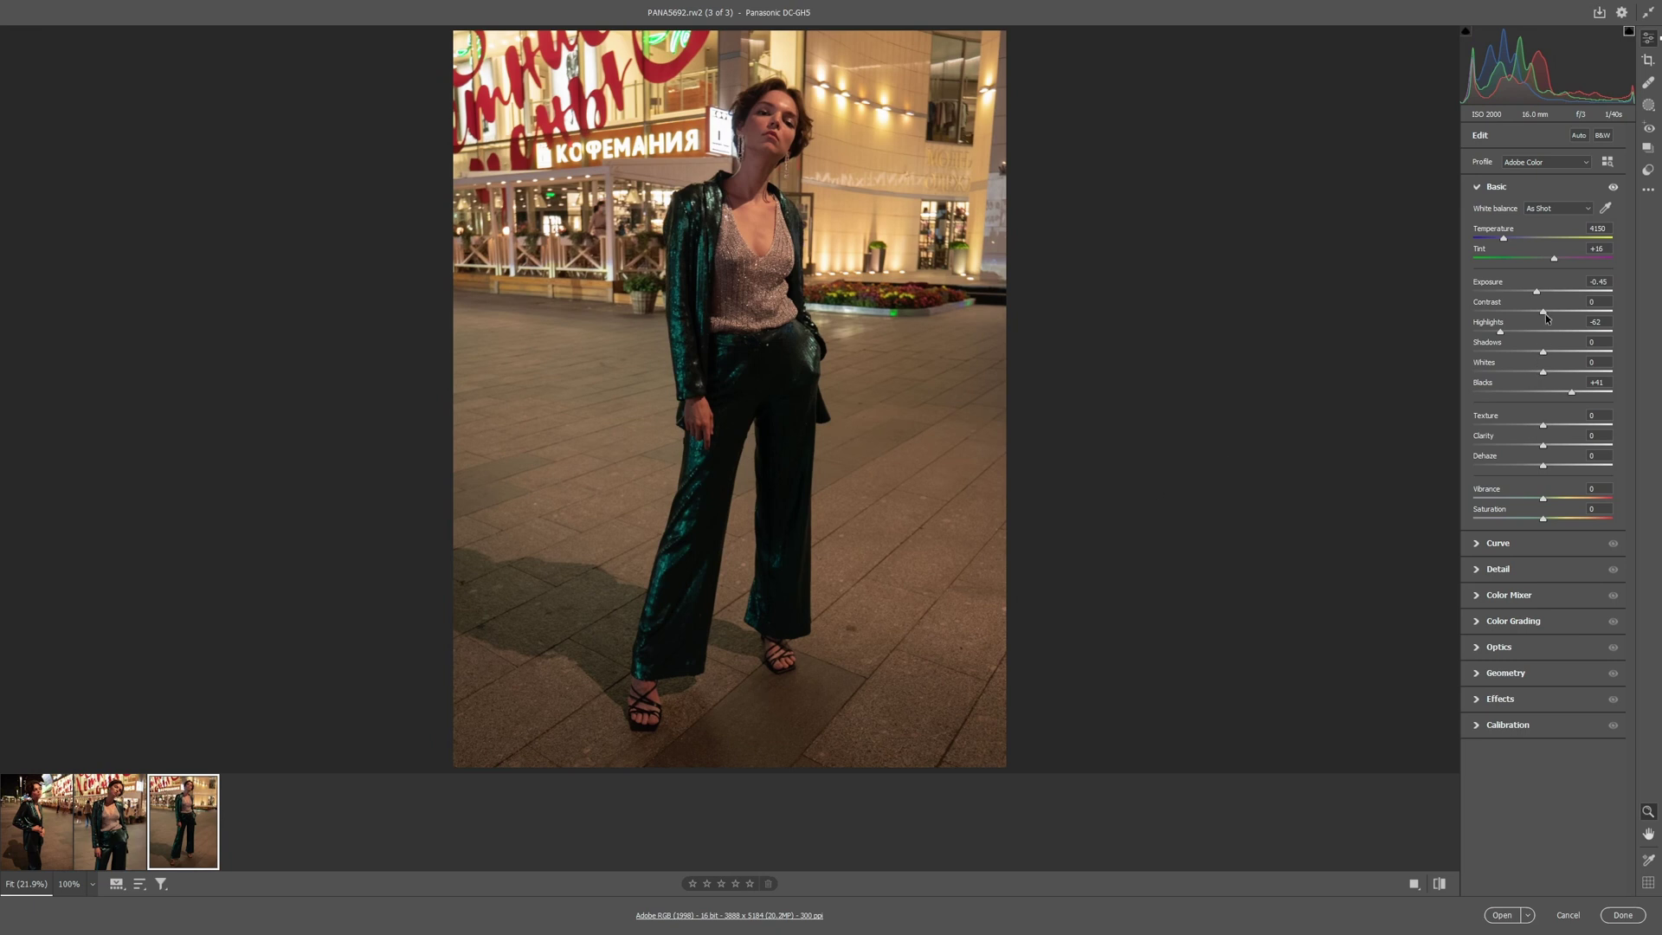
{"action": "left_click_drag", "start_coordinate": [1544, 314], "coordinate": [1561, 319]}
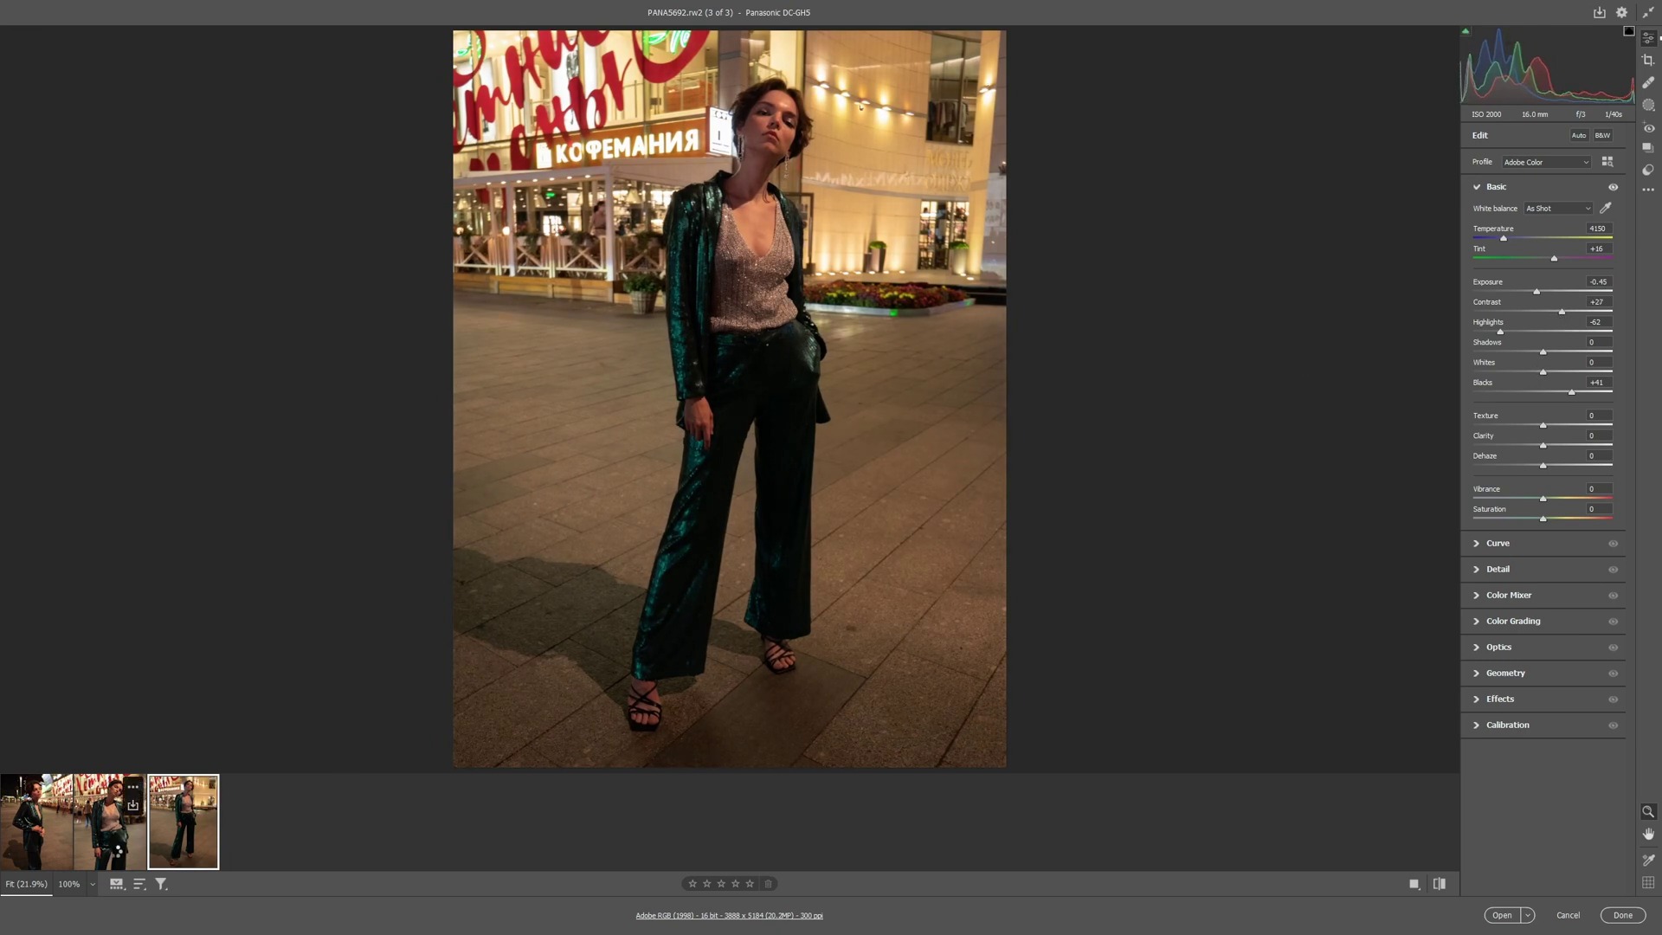
{"action": "left_click", "coordinate": [116, 855]}
{"action": "left_click", "coordinate": [175, 846]}
{"action": "left_click_drag", "start_coordinate": [1572, 395], "coordinate": [1576, 392]}
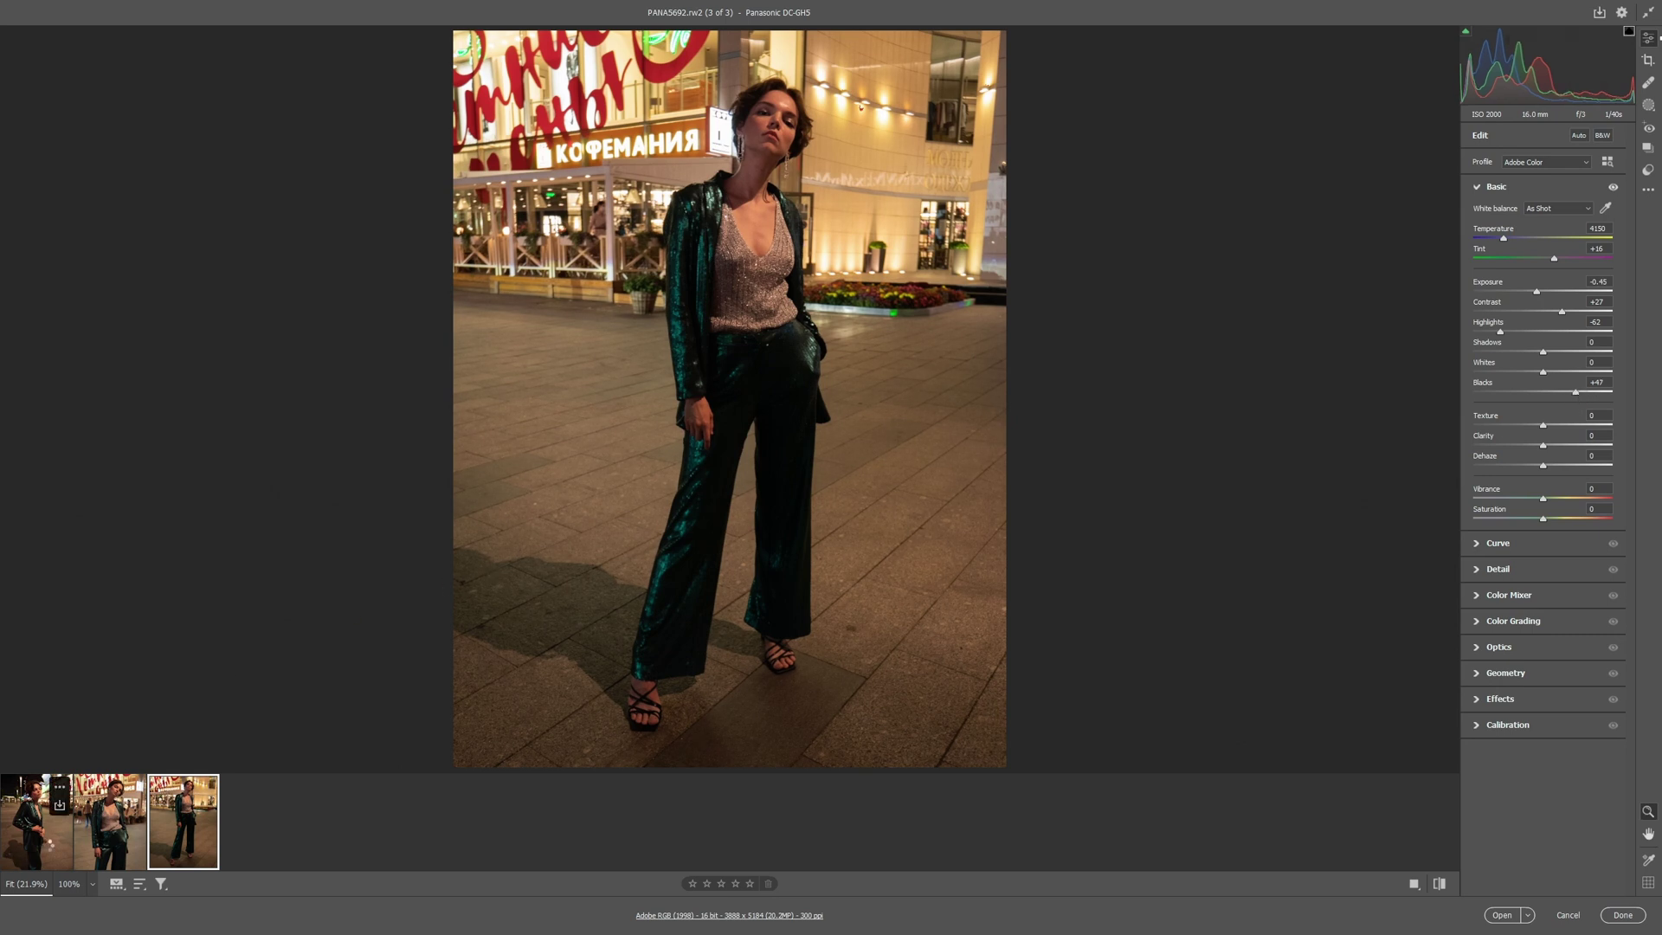
- Set PANA5593 to Highlights -64 and Blacks +25, then bring PANA5663 back up
{"action": "left_click", "coordinate": [47, 850]}
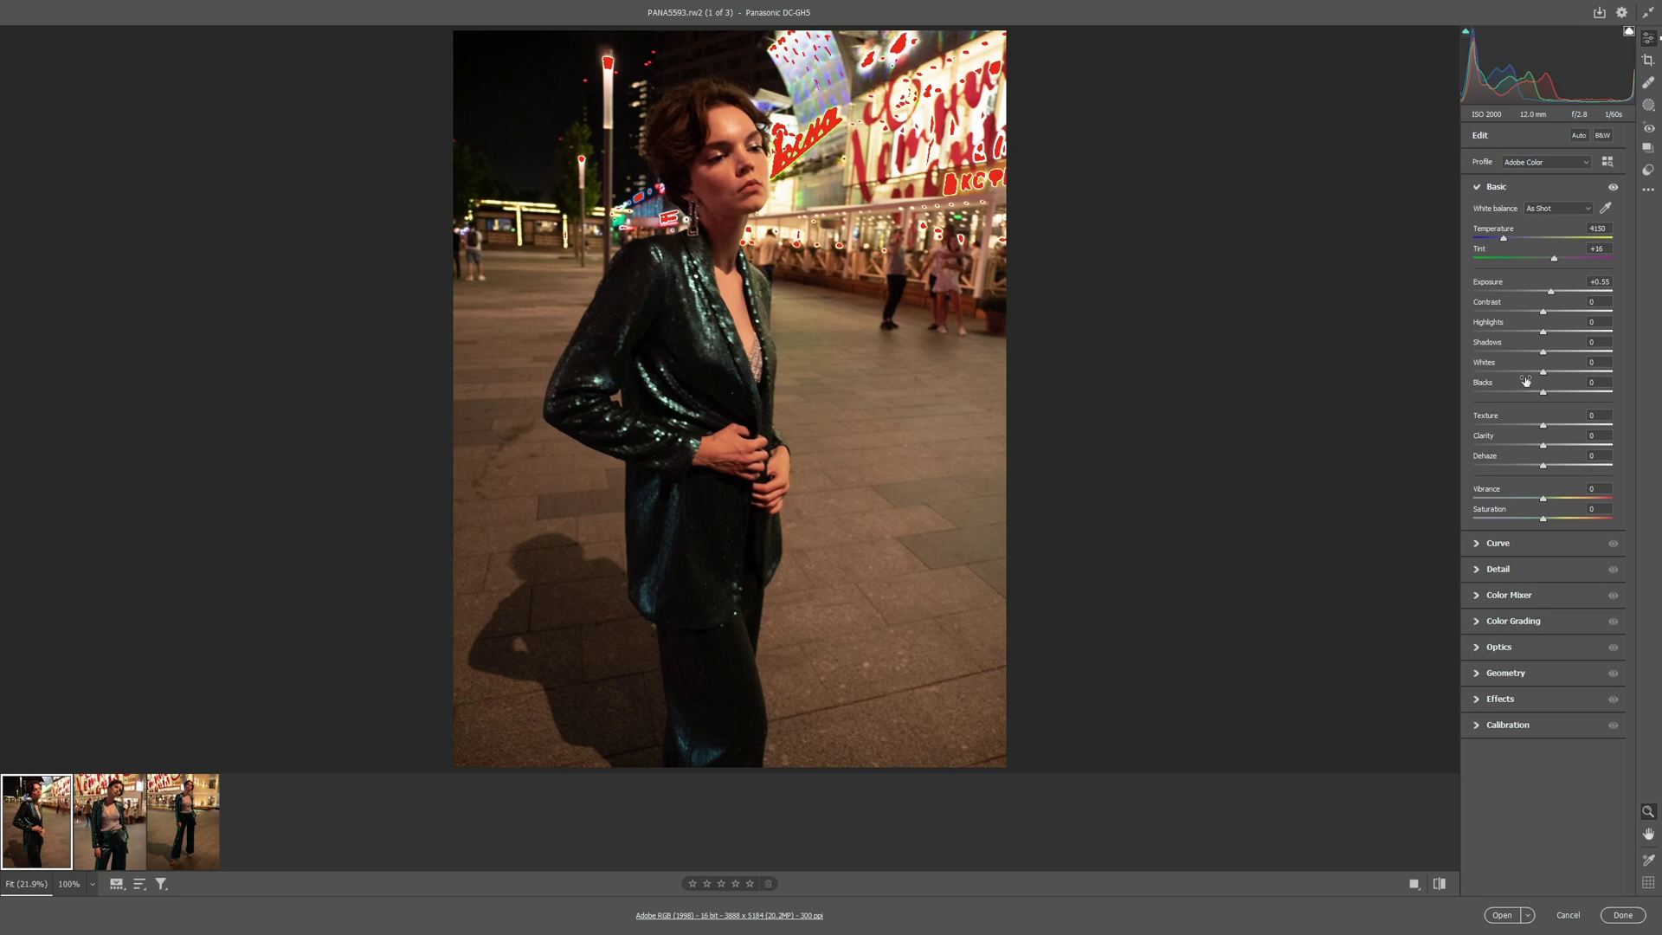
{"action": "left_click_drag", "start_coordinate": [1542, 332], "coordinate": [1498, 332]}
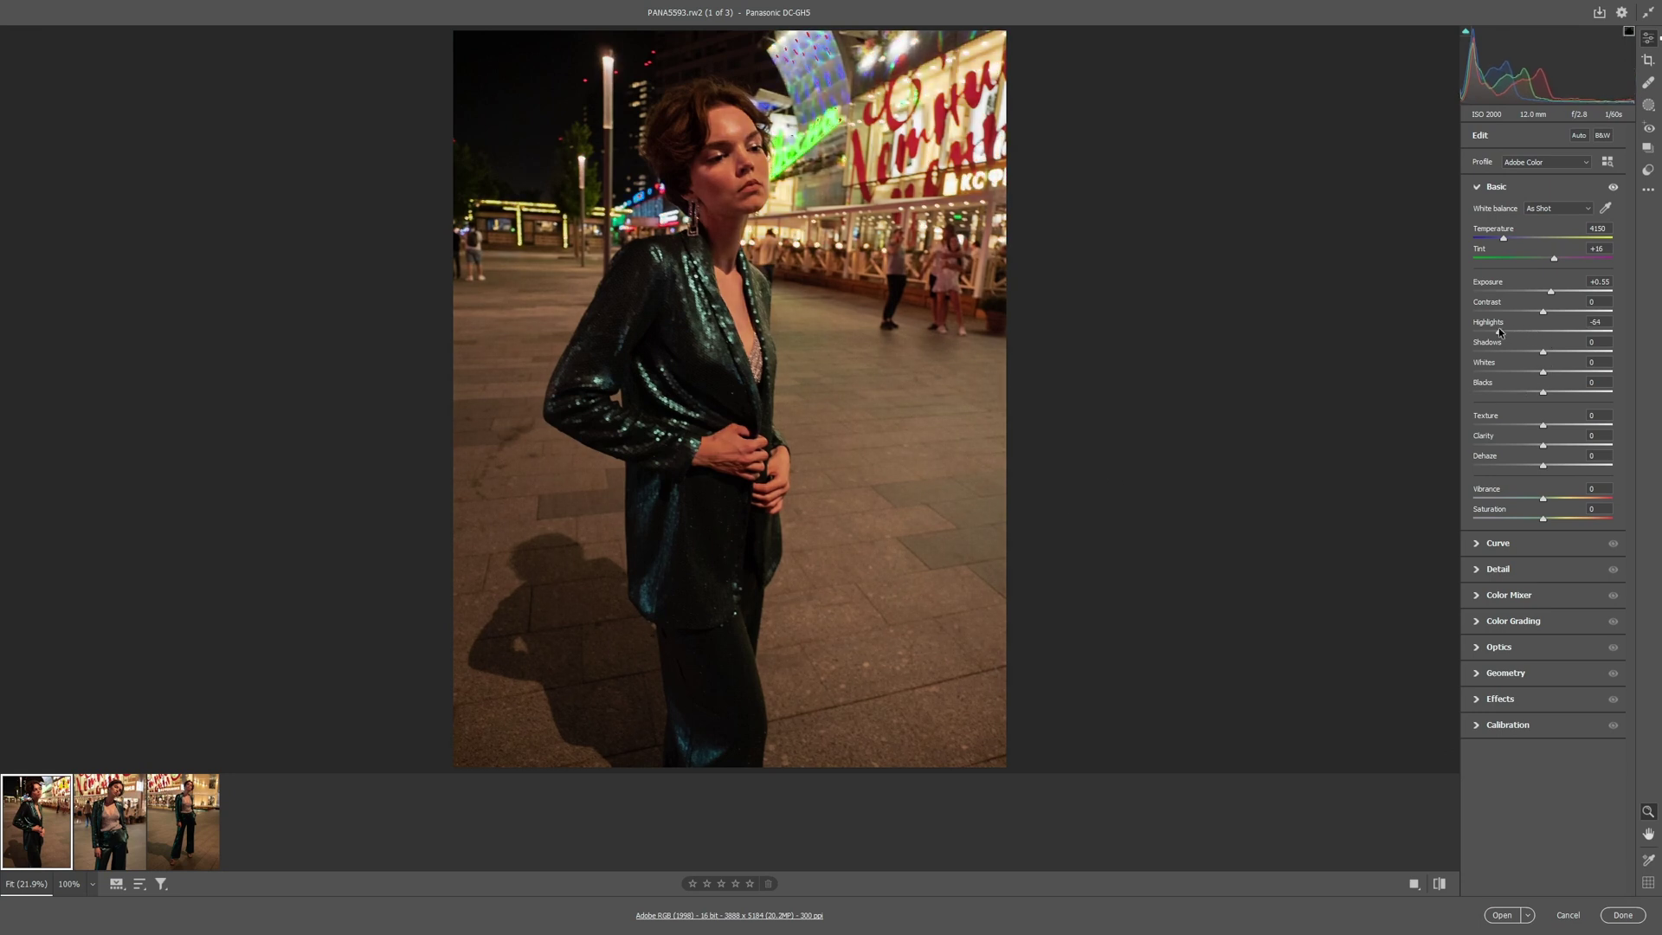
{"action": "left_click_drag", "start_coordinate": [1542, 392], "coordinate": [1561, 392]}
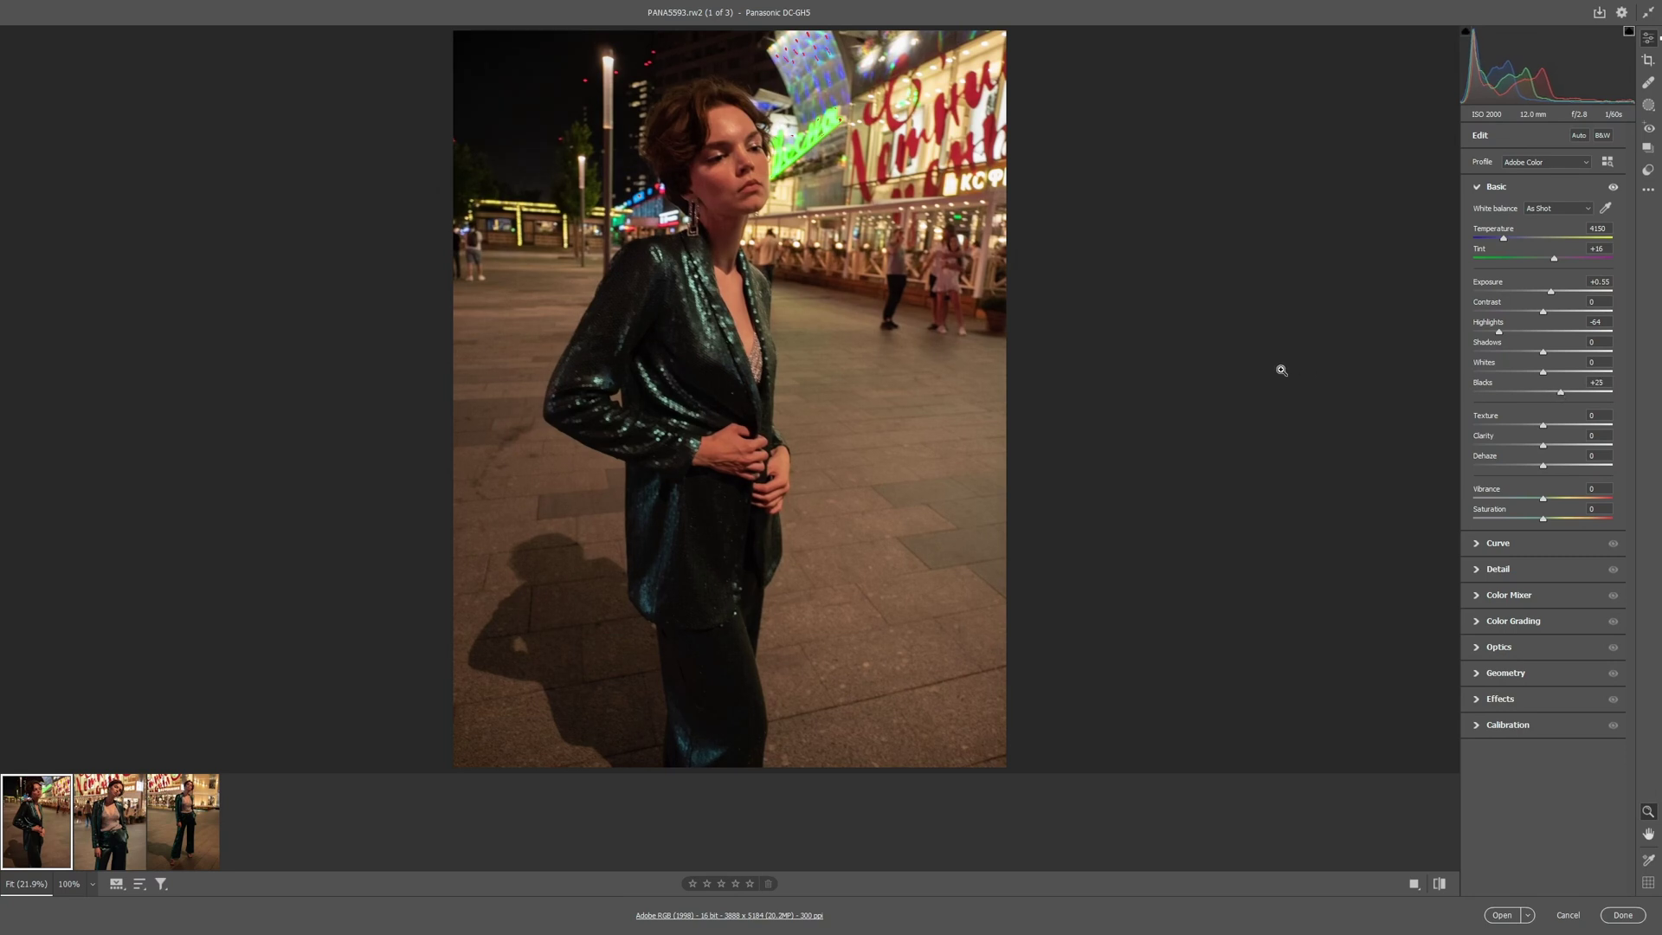
{"action": "left_click", "coordinate": [127, 847]}
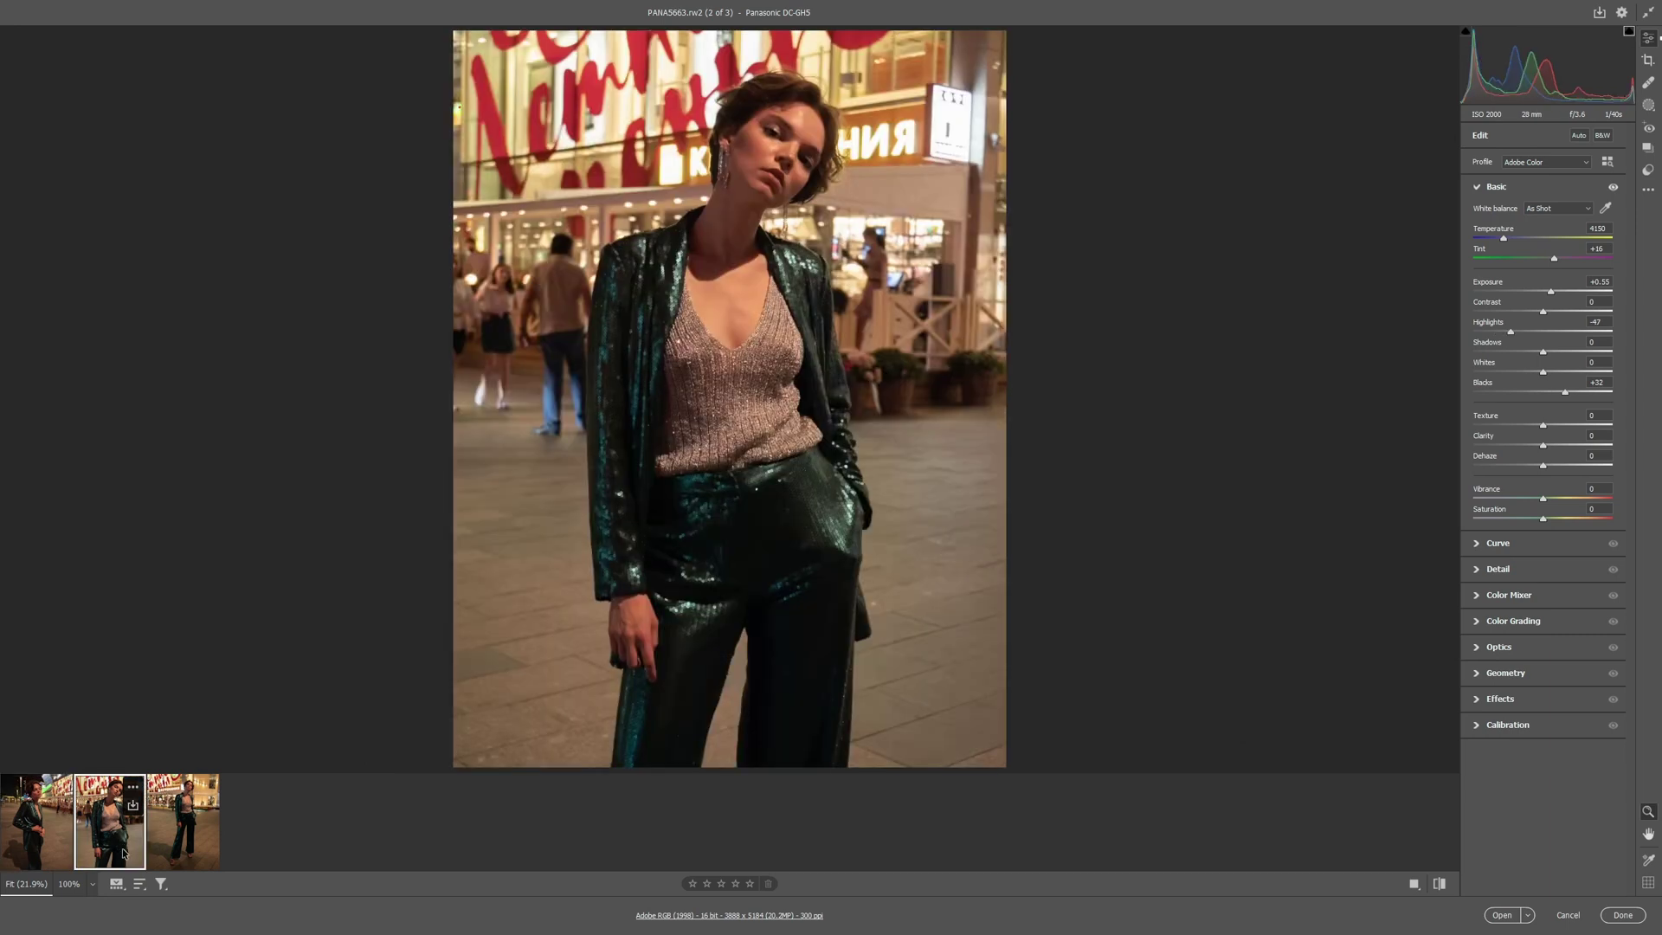
- Open PANA5663 in Photoshop and expand the Retouch group, briefly revealing Texture's Healing layer
{"action": "left_click", "coordinate": [1501, 915]}
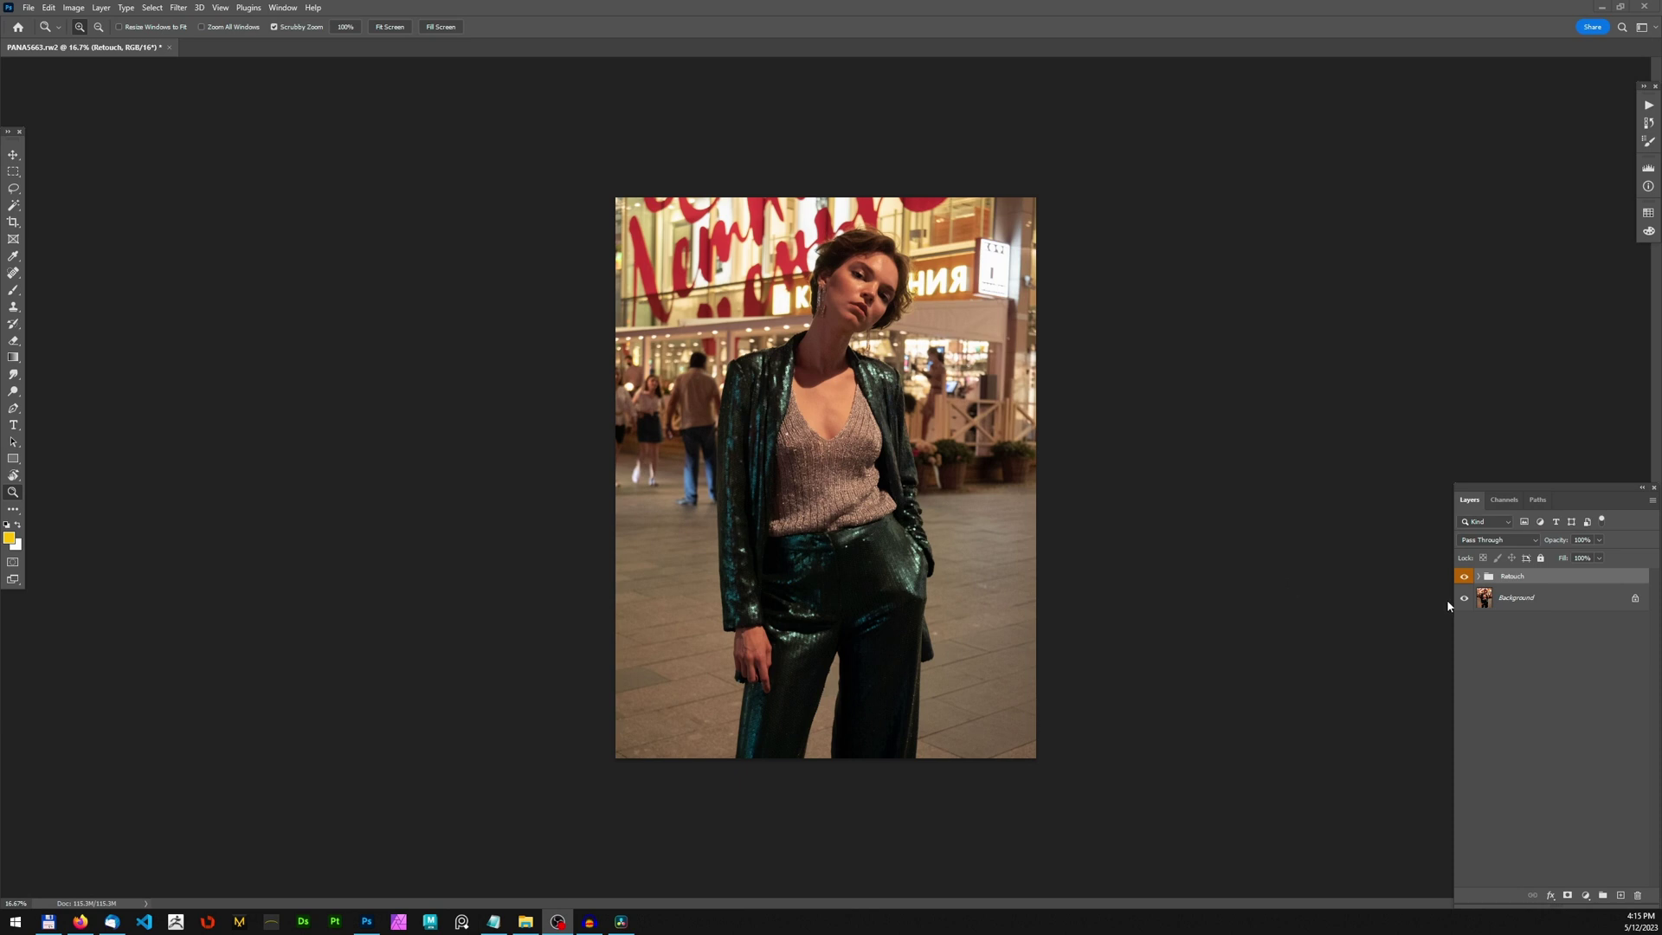
{"action": "left_click", "coordinate": [1517, 575]}
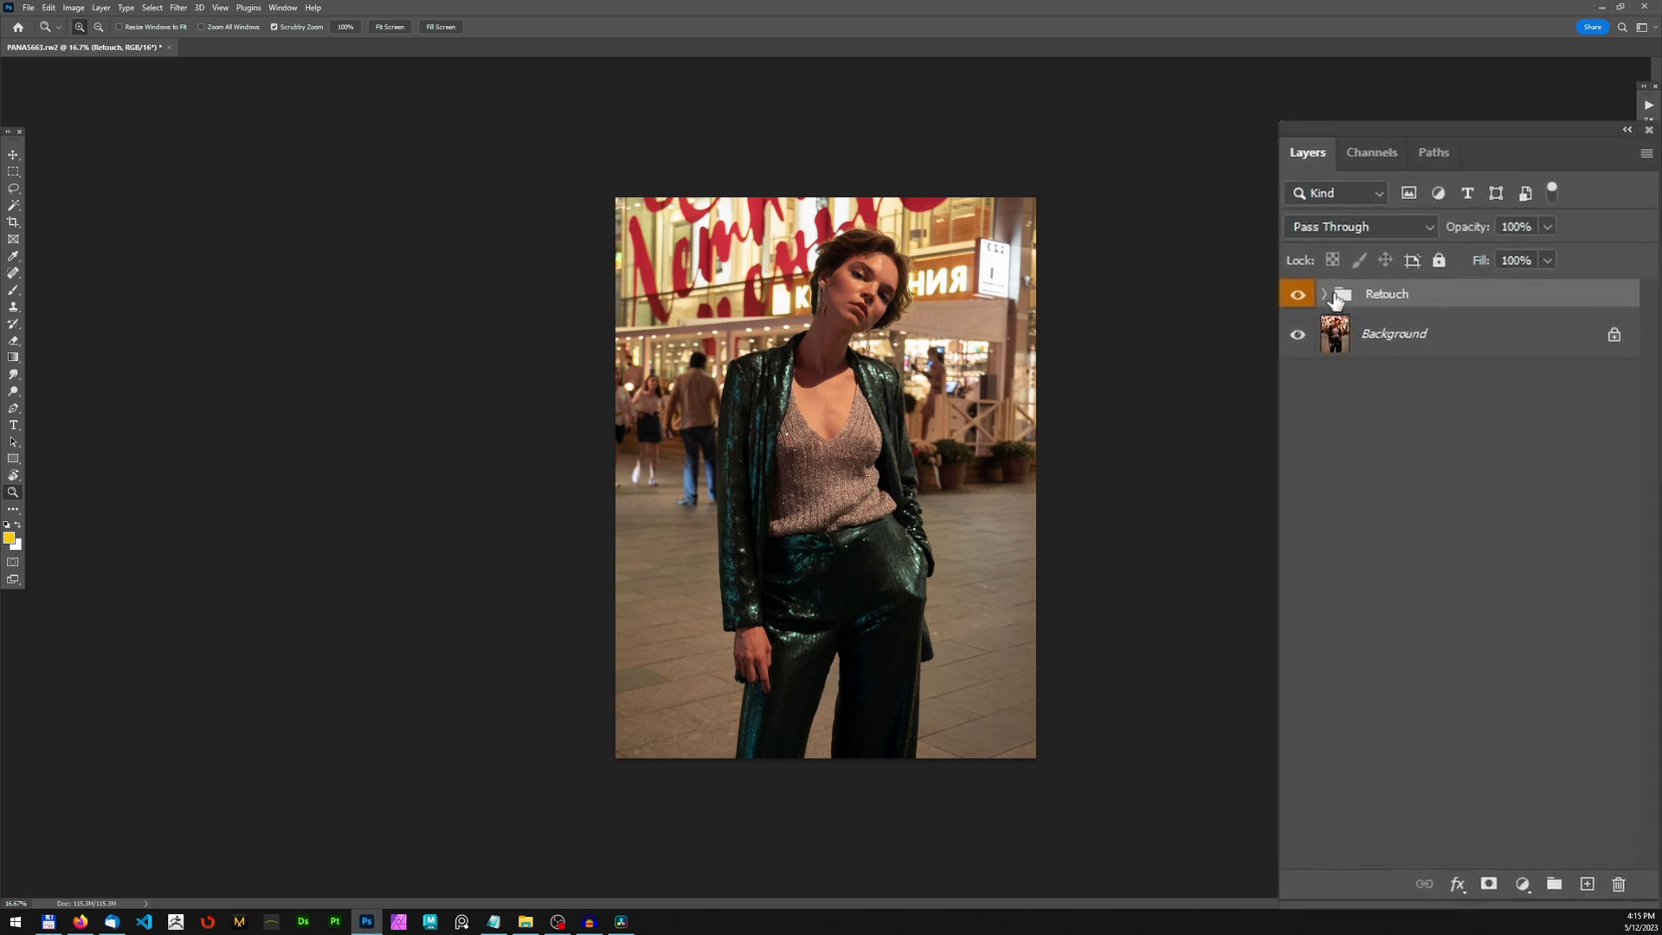
{"action": "left_click", "coordinate": [1466, 554]}
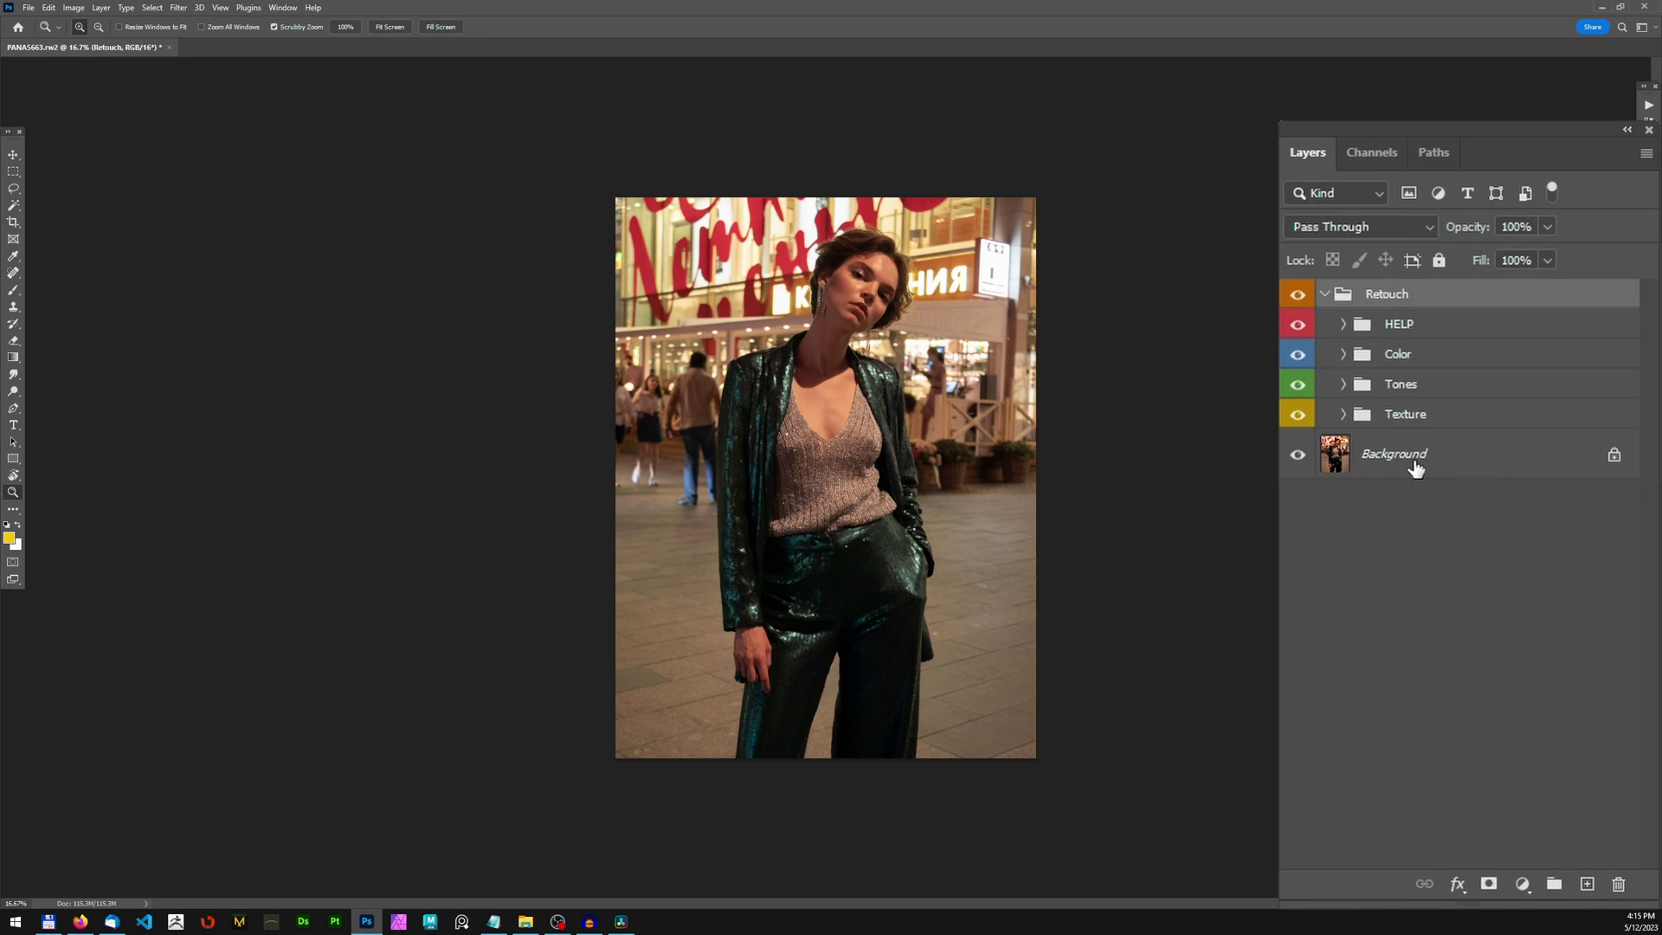
{"action": "left_click", "coordinate": [1324, 295]}
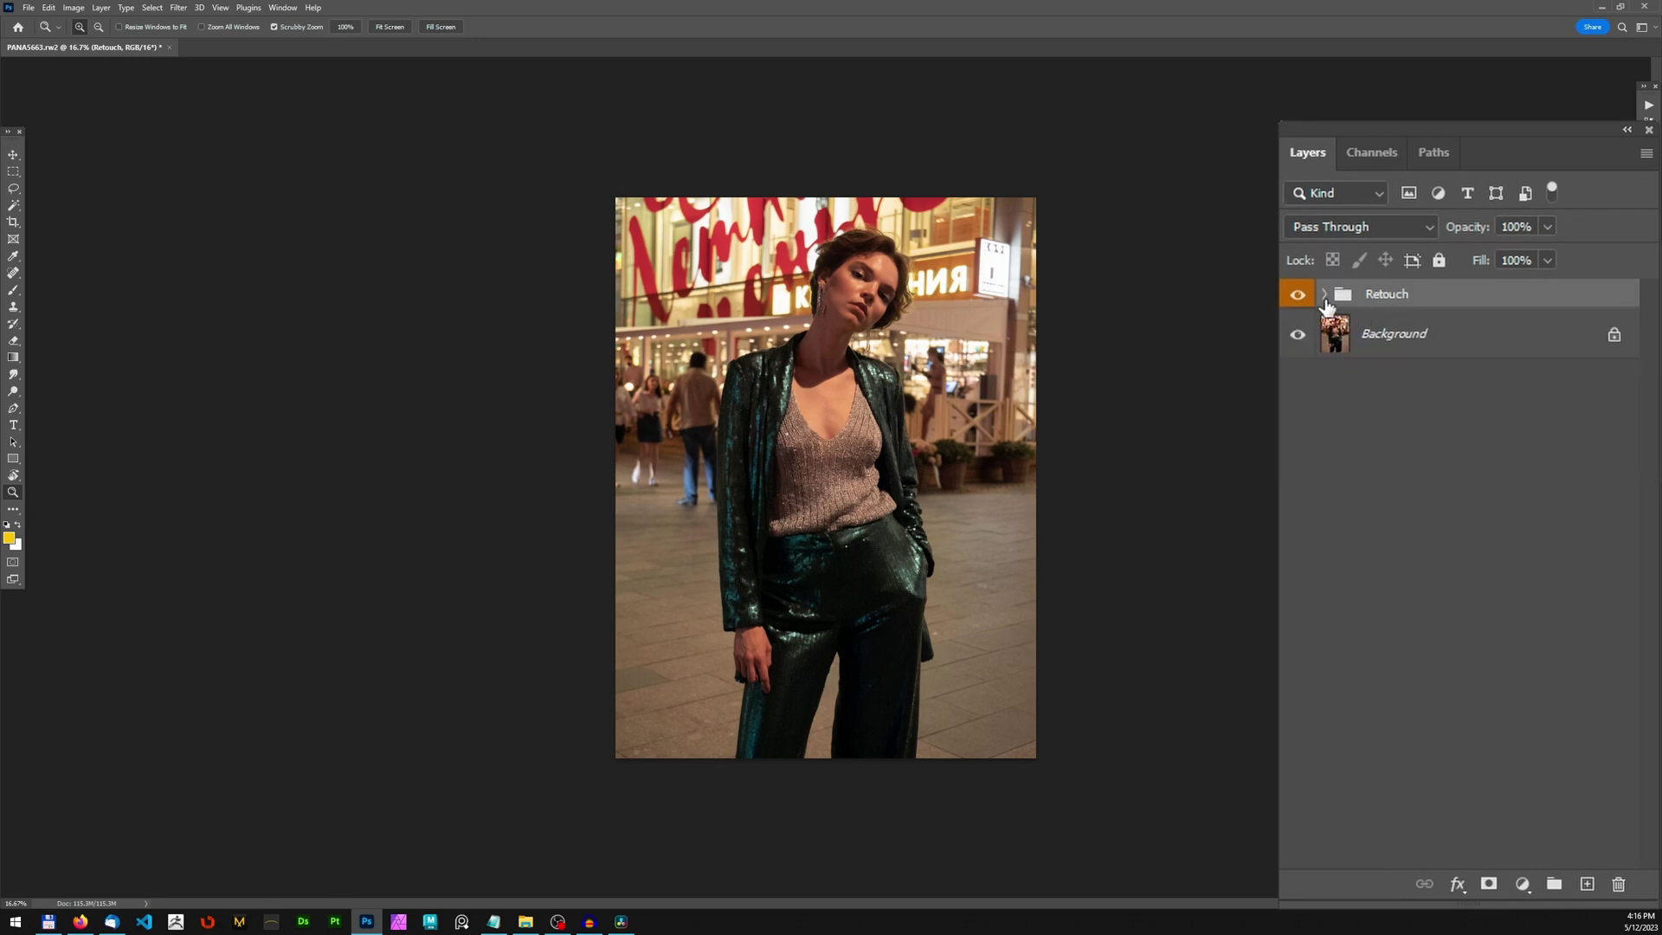
{"action": "left_click", "coordinate": [1324, 295]}
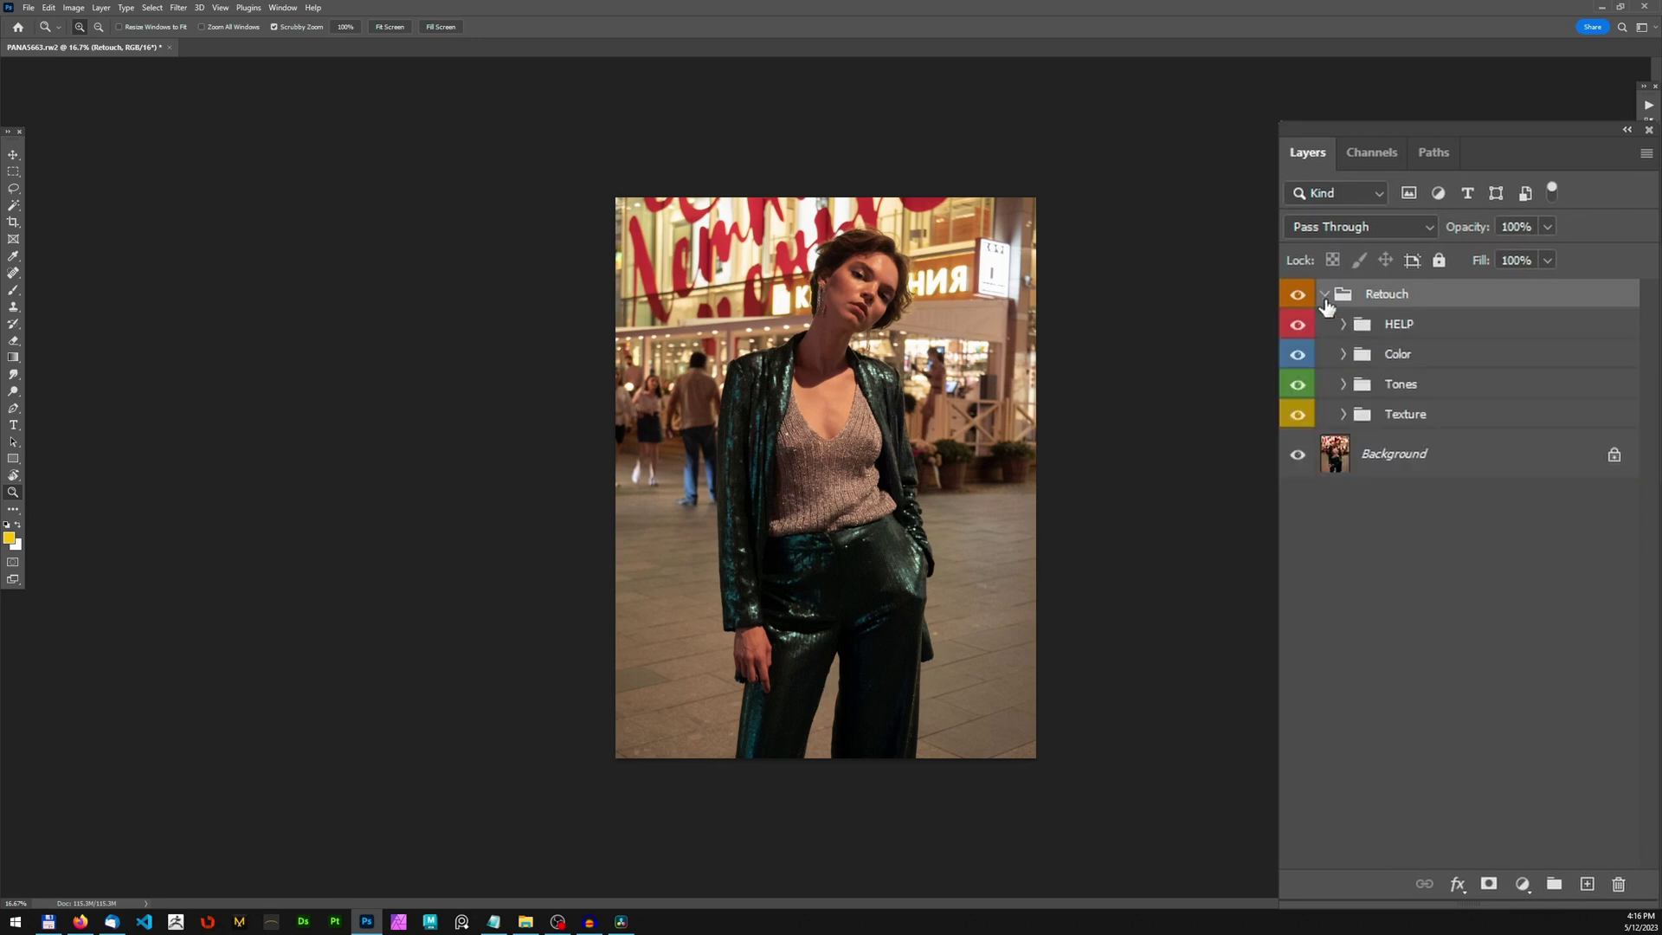
{"action": "left_click", "coordinate": [1402, 421]}
{"action": "left_click", "coordinate": [1344, 415]}
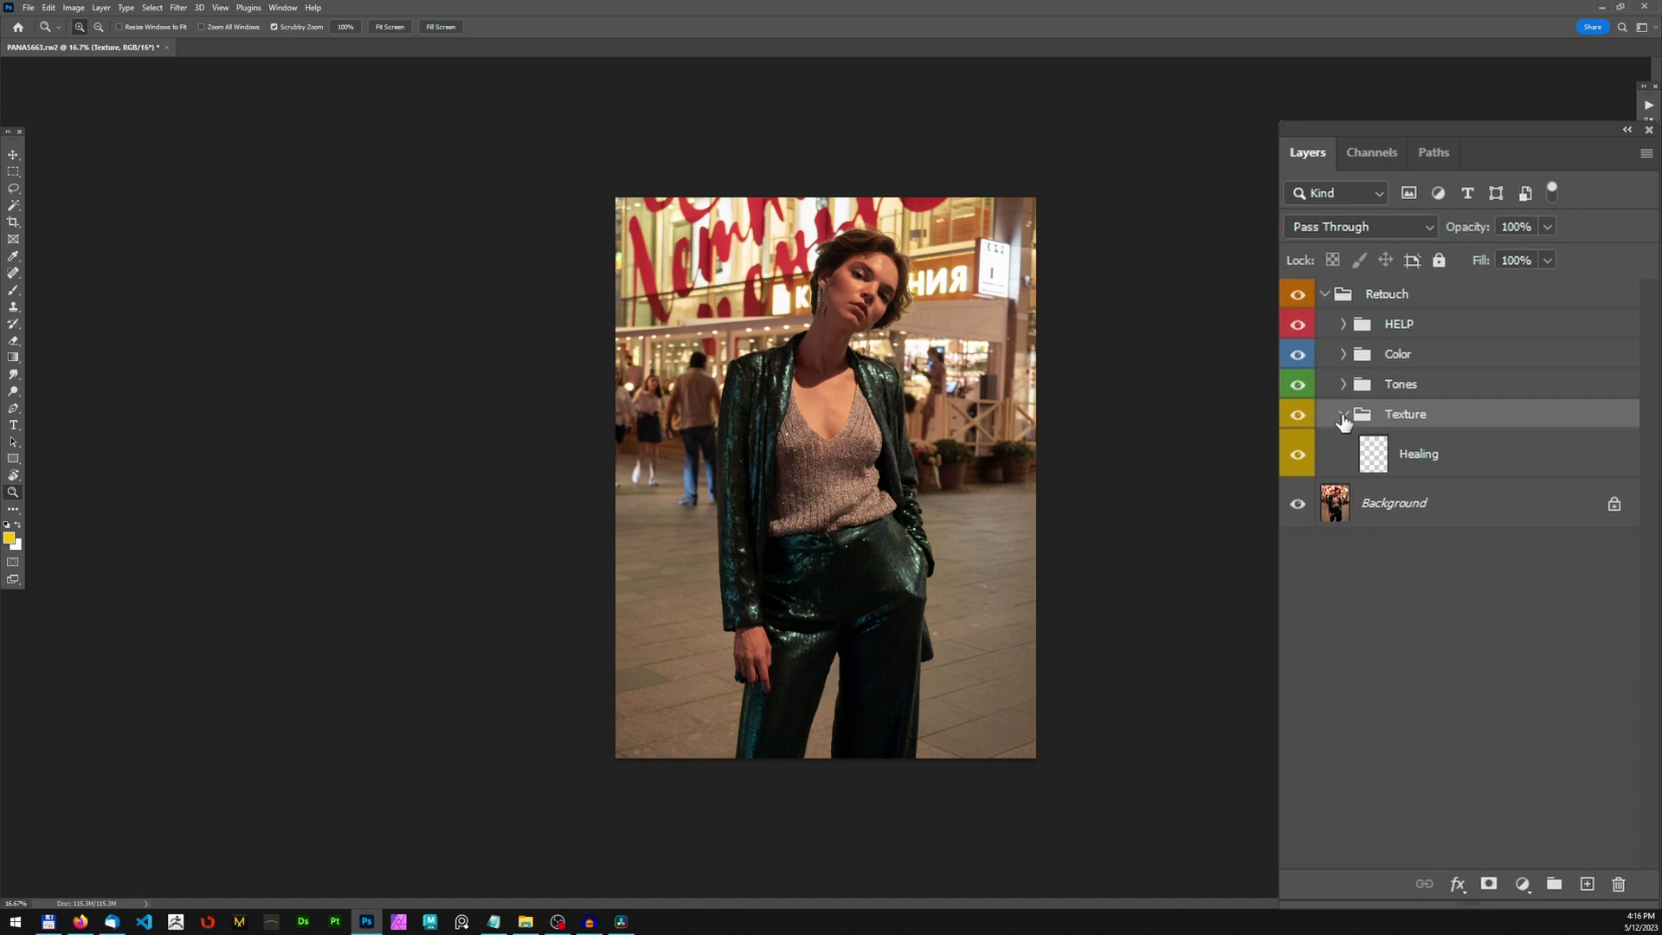
{"action": "left_click", "coordinate": [1343, 415]}
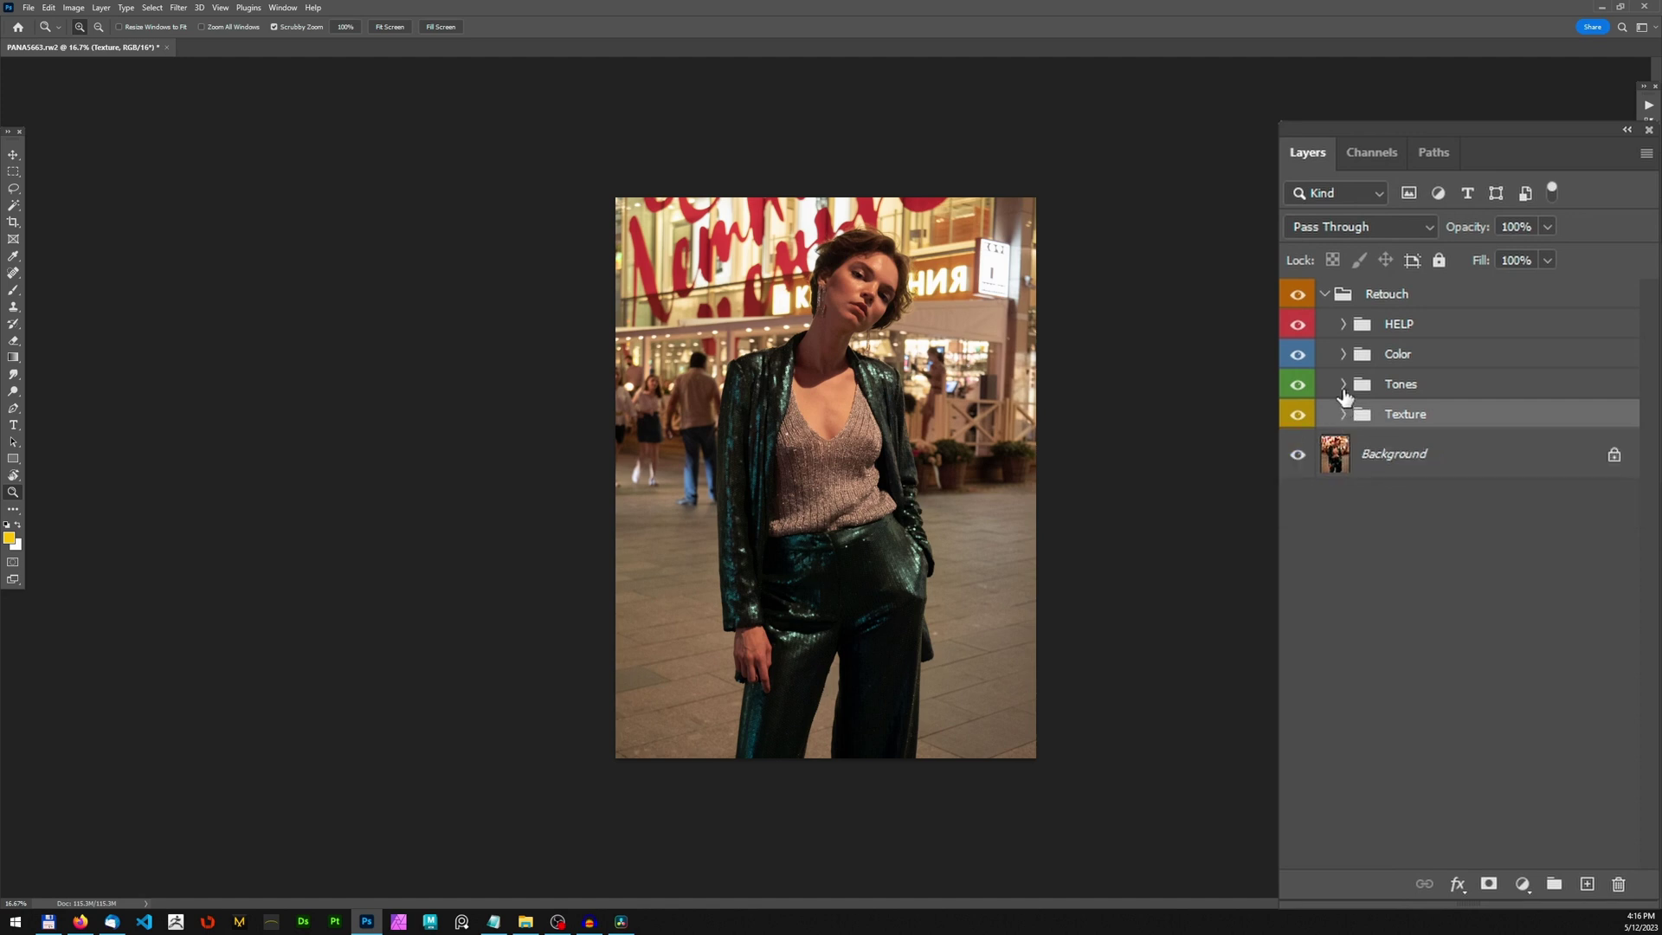
- Expand Tones and Local DB to show the Dodge and Burn layers, zooming onto the face
{"action": "key", "text": "ctrl+plus"}
{"action": "left_click", "coordinate": [1341, 385]}
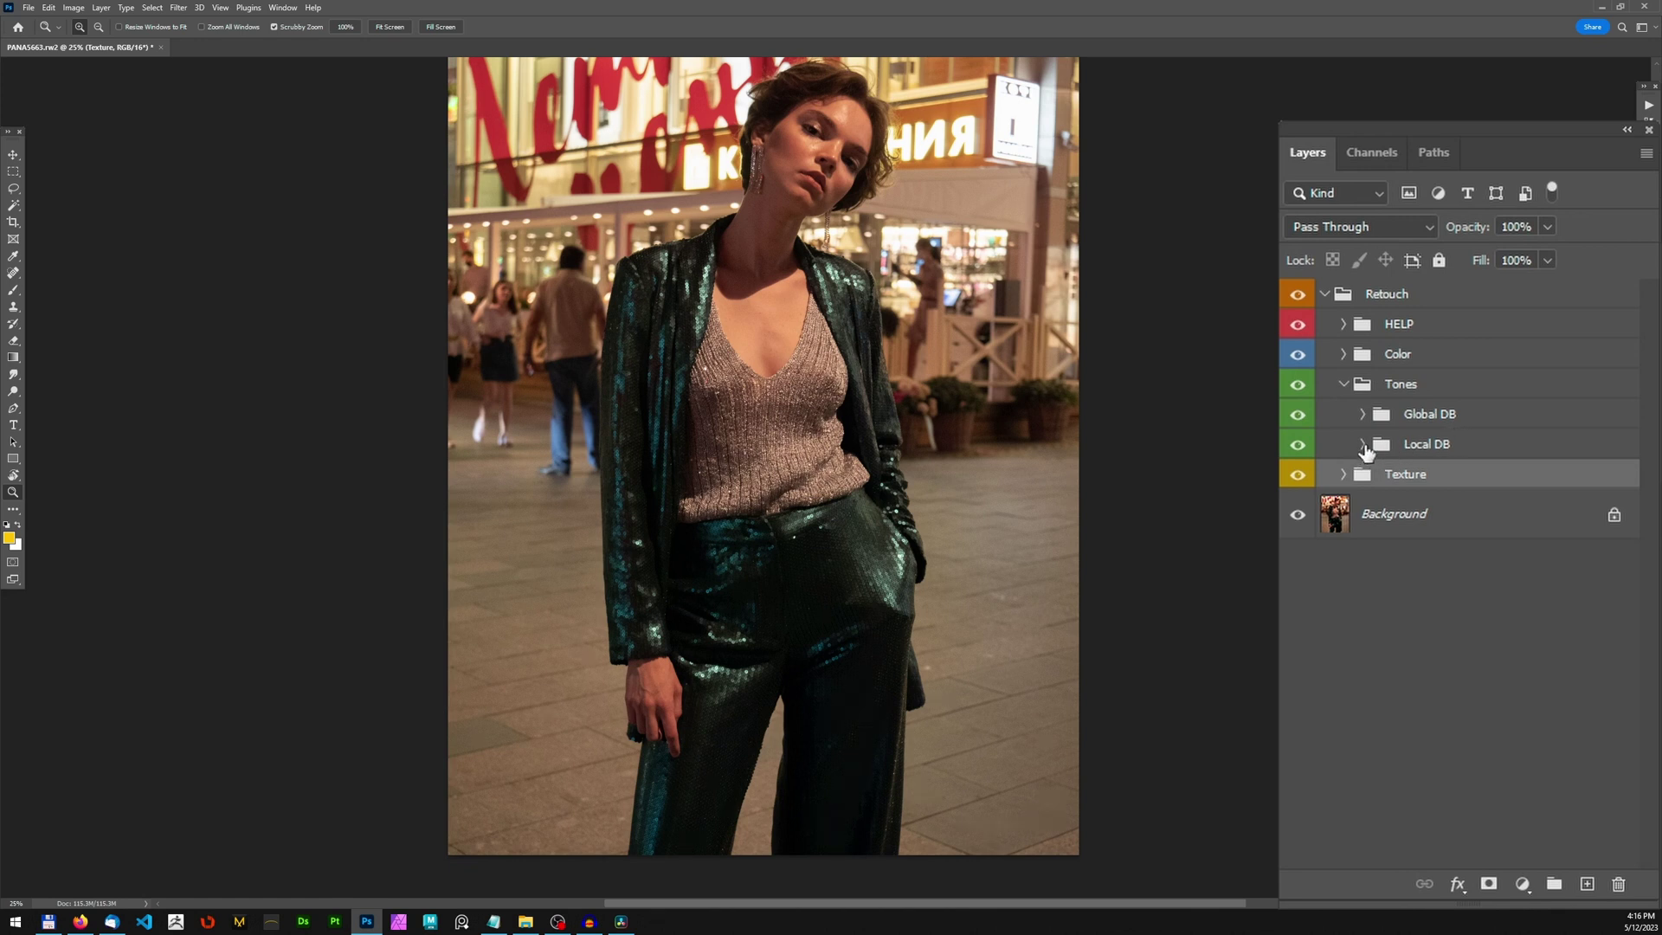
{"action": "left_click", "coordinate": [1363, 445]}
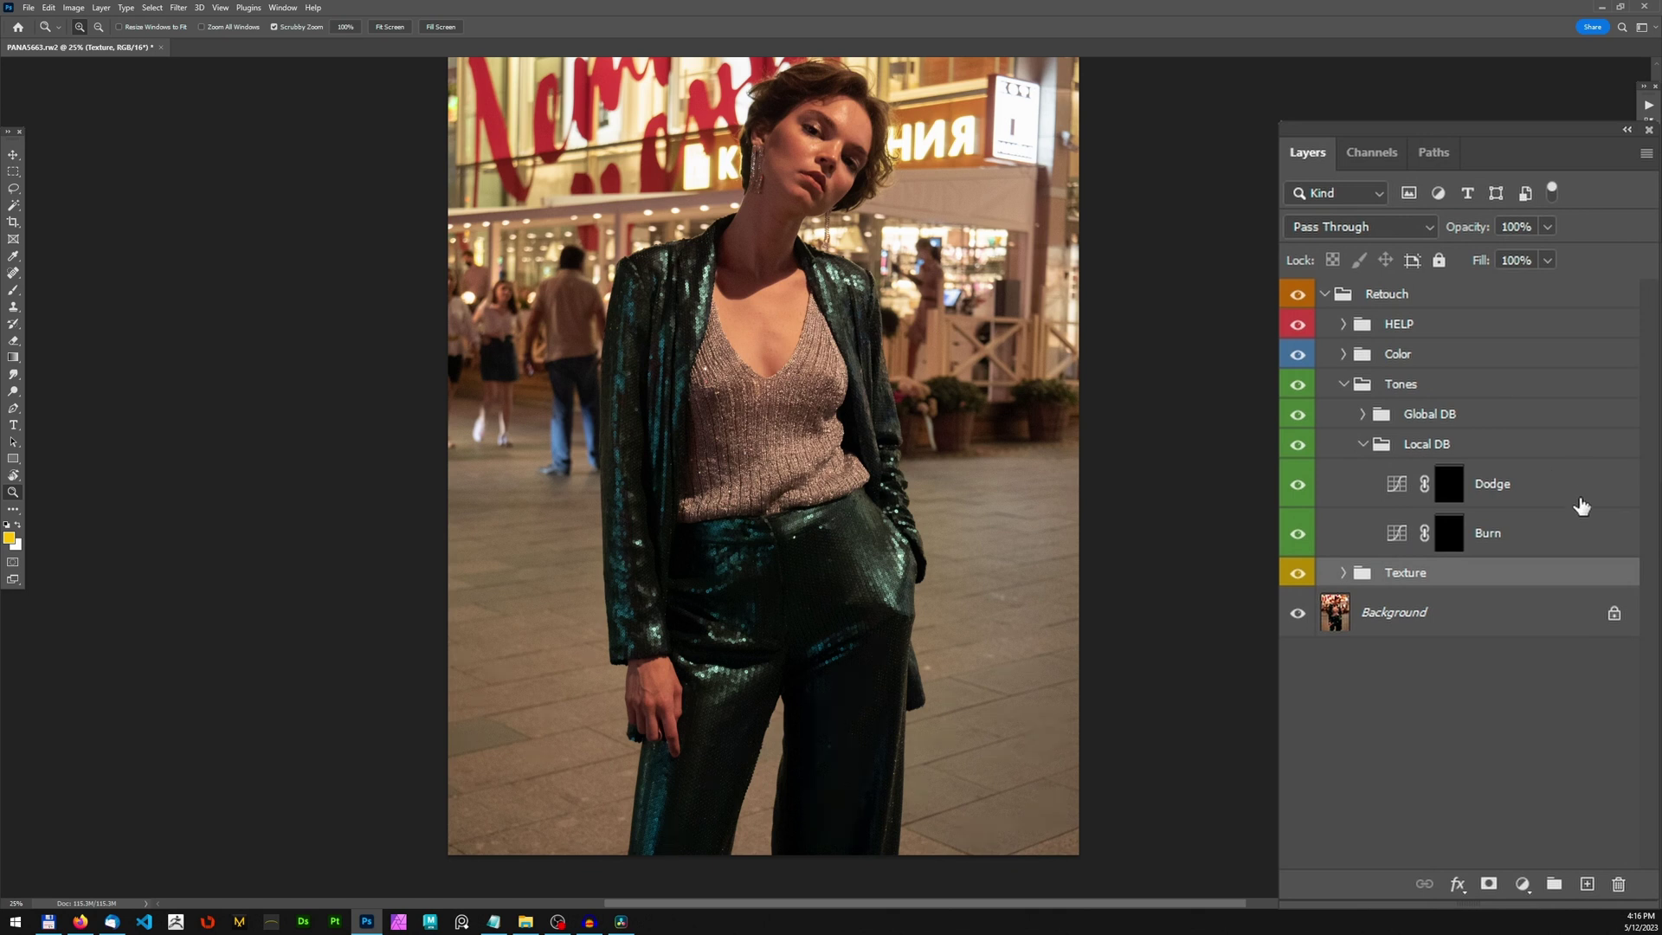
{"action": "left_click_drag", "start_coordinate": [806, 115], "coordinate": [882, 186]}
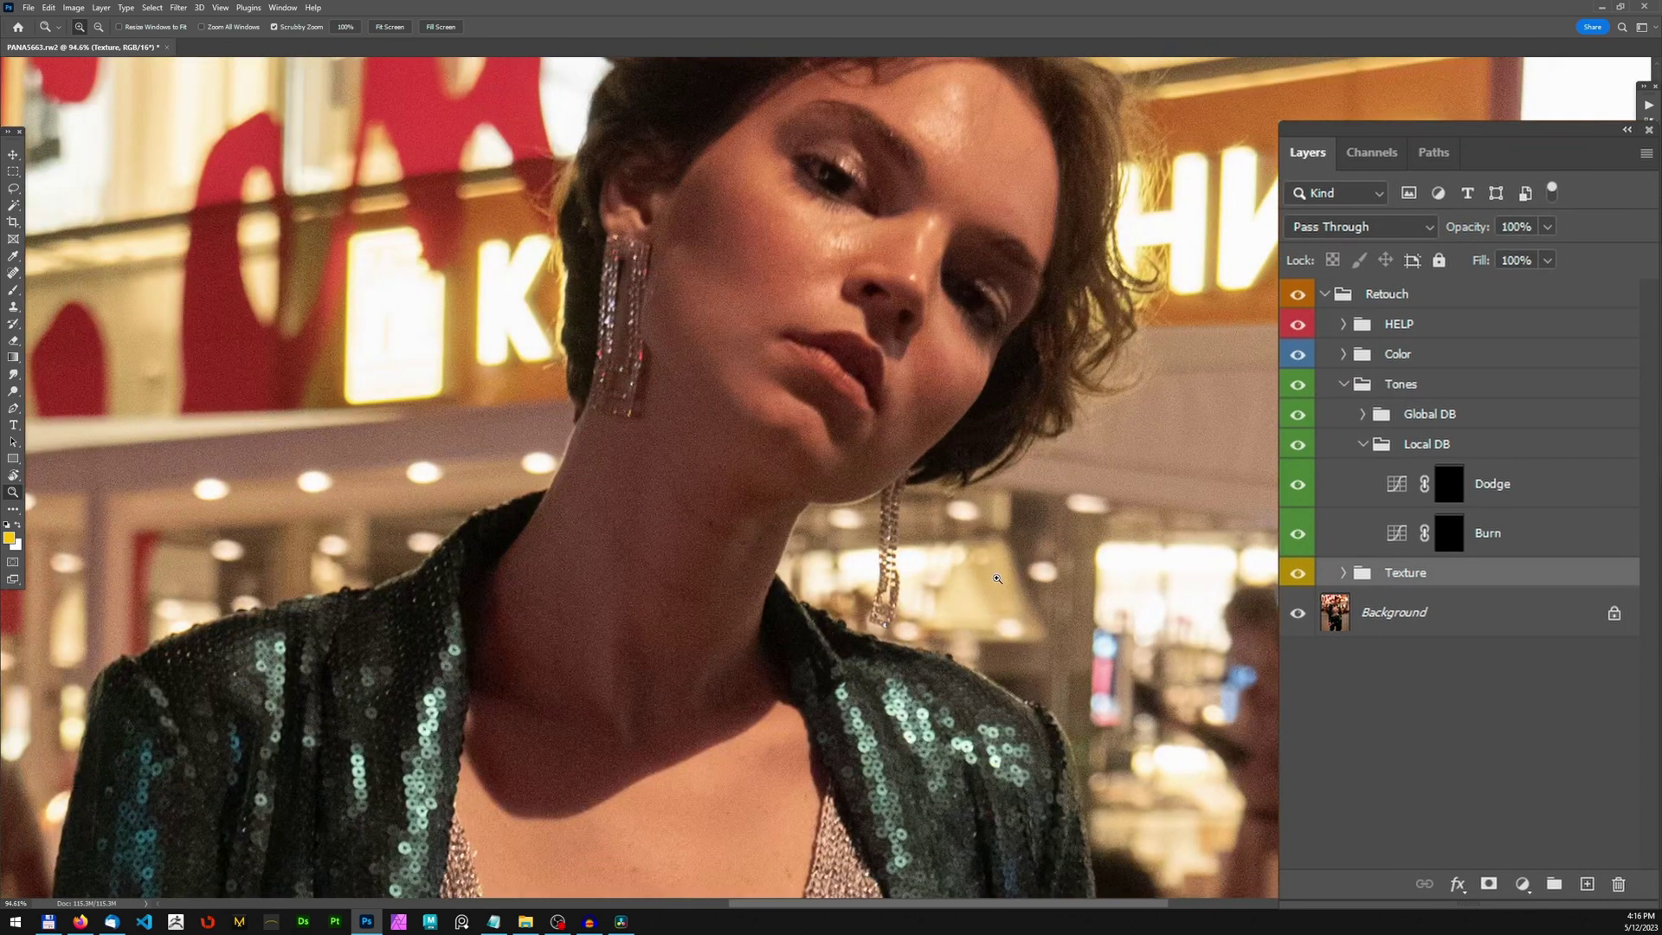
- Collapse the Local DB group and select the Tones group in the Layers panel
{"action": "scroll", "coordinate": [998, 585], "scroll_direction": "down", "scroll_amount": 2}
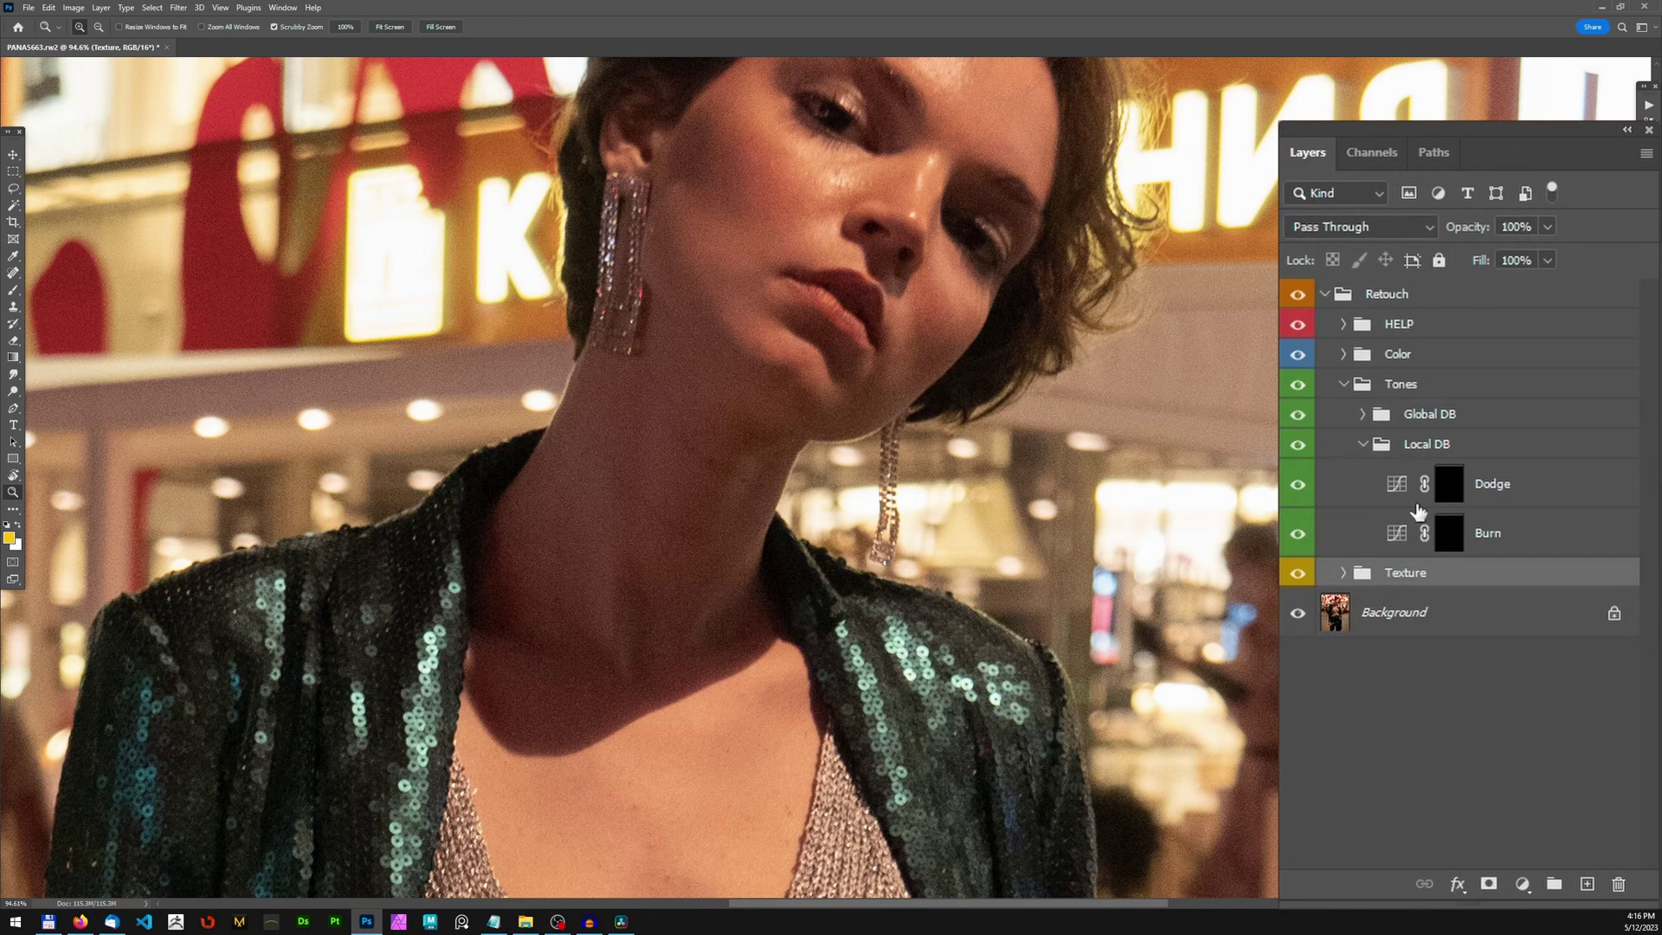
{"action": "left_click", "coordinate": [1436, 444]}
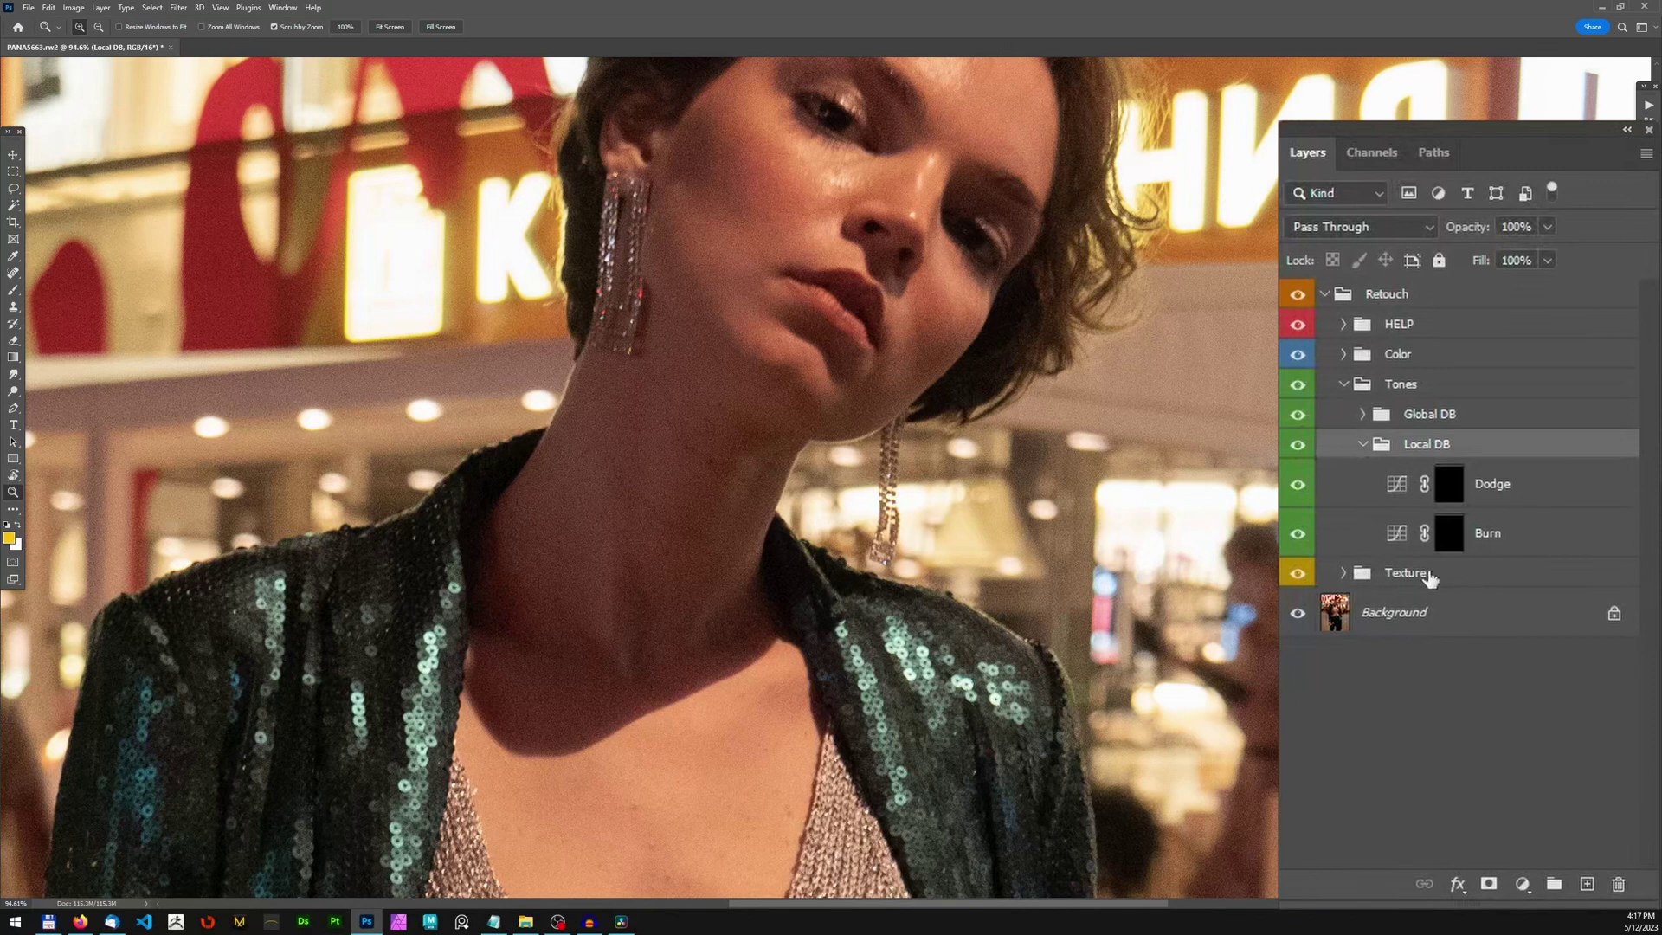
{"action": "left_click", "coordinate": [1363, 444]}
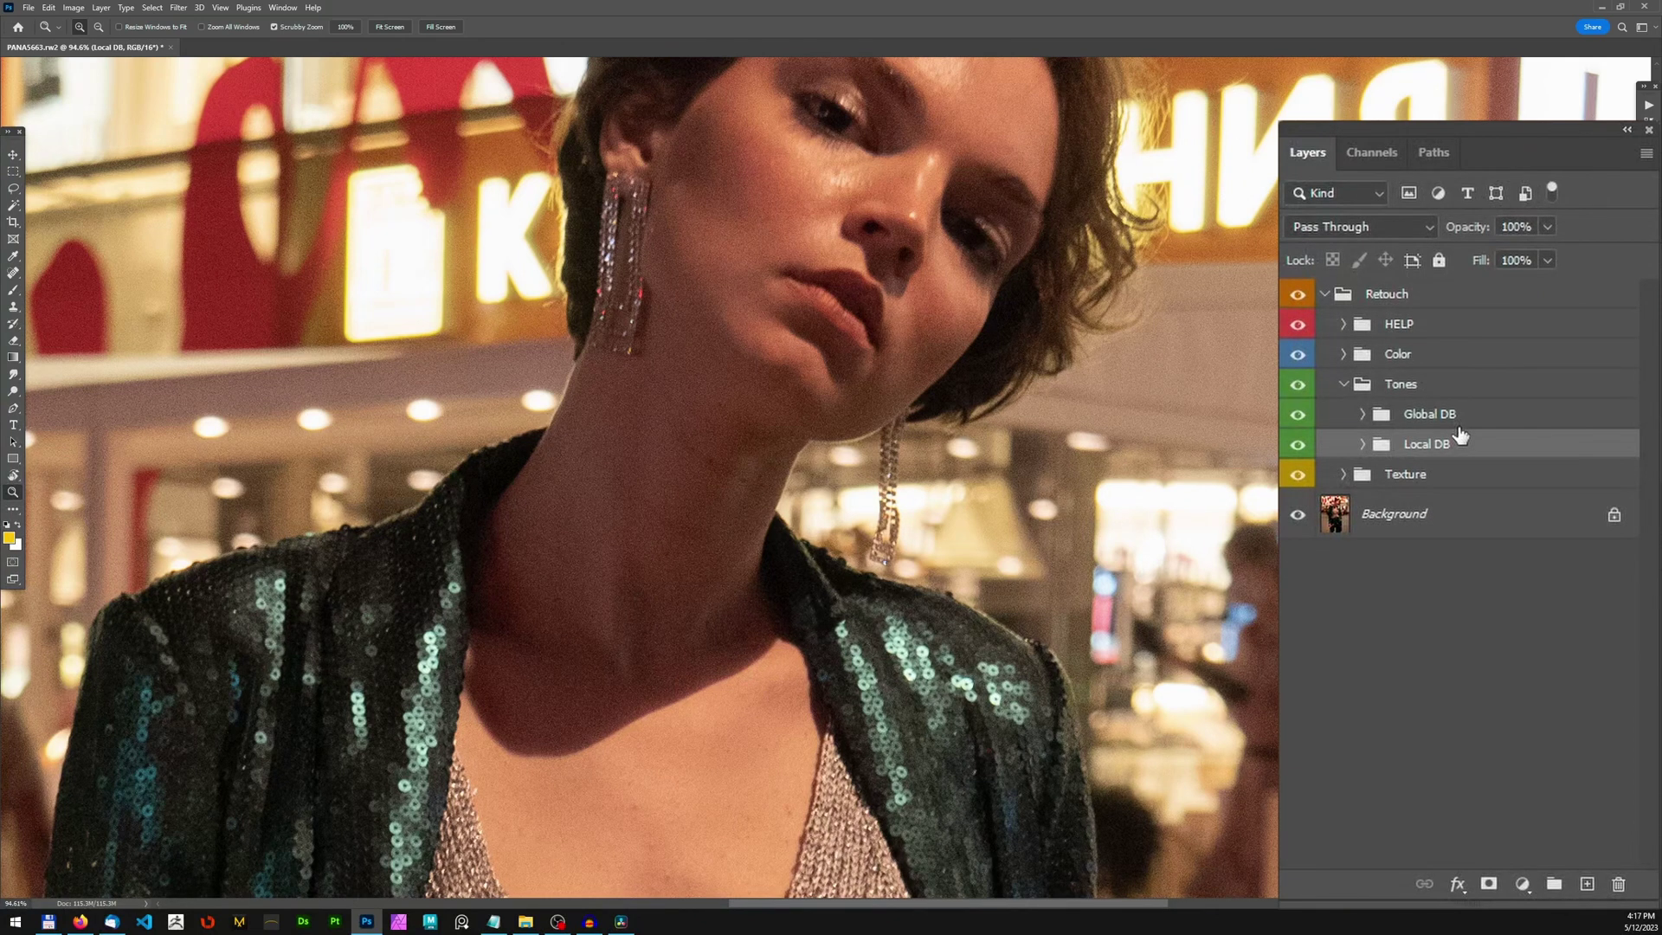
{"action": "left_click", "coordinate": [1413, 386]}
{"action": "left_click", "coordinate": [1344, 386]}
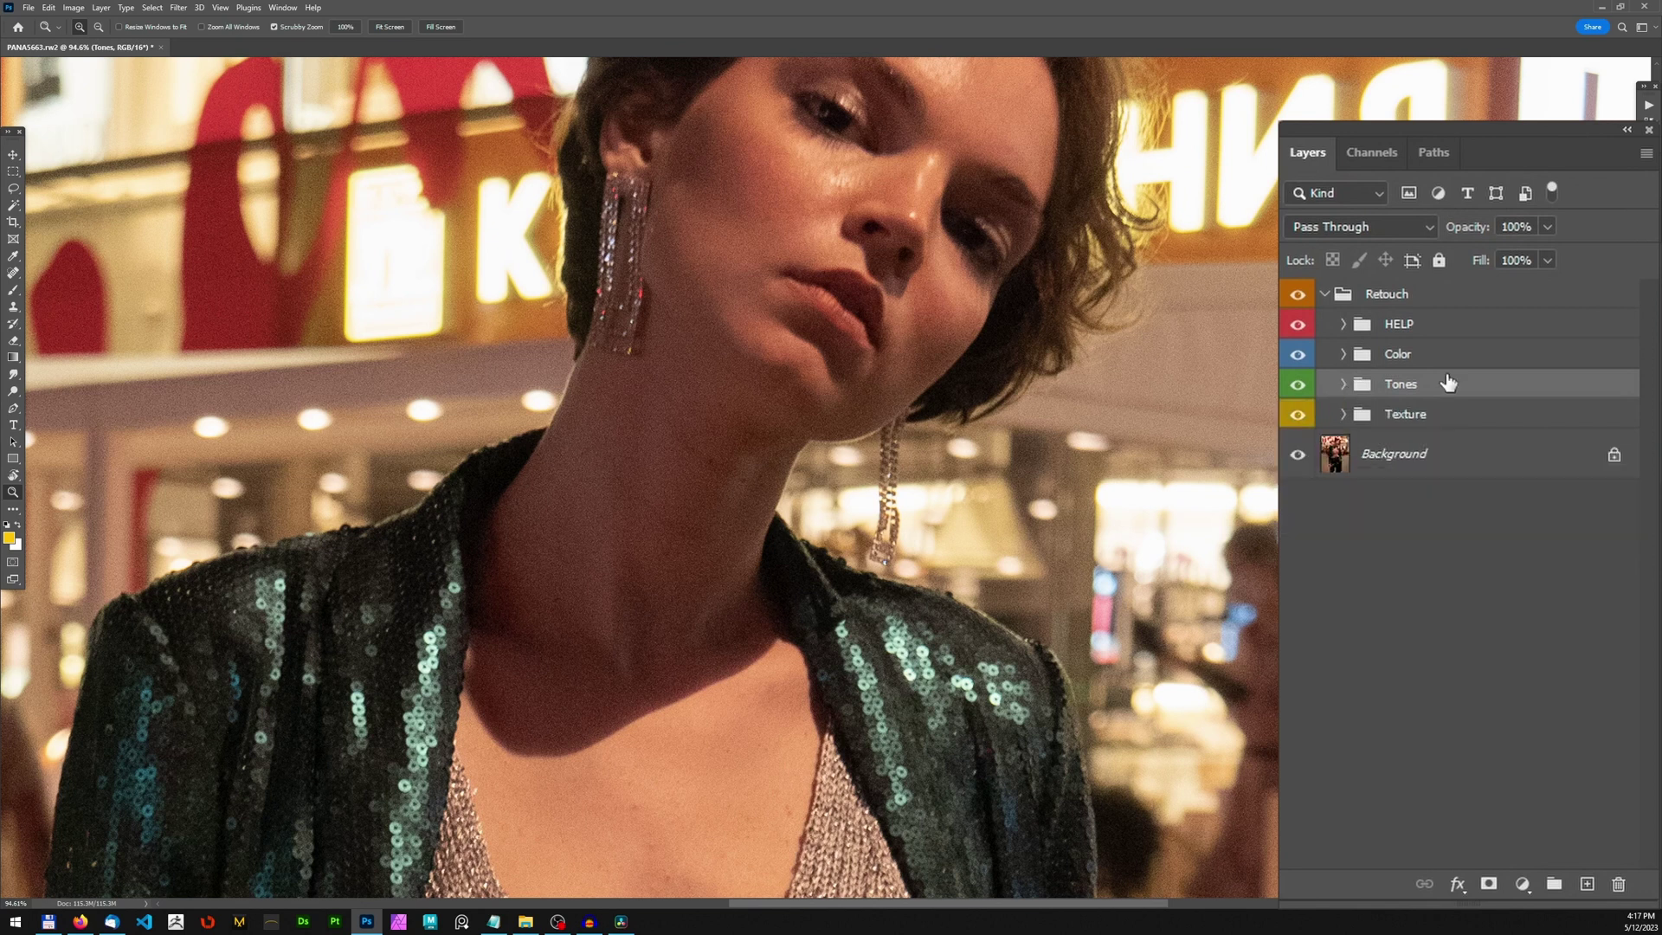
{"action": "left_click", "coordinate": [1385, 362]}
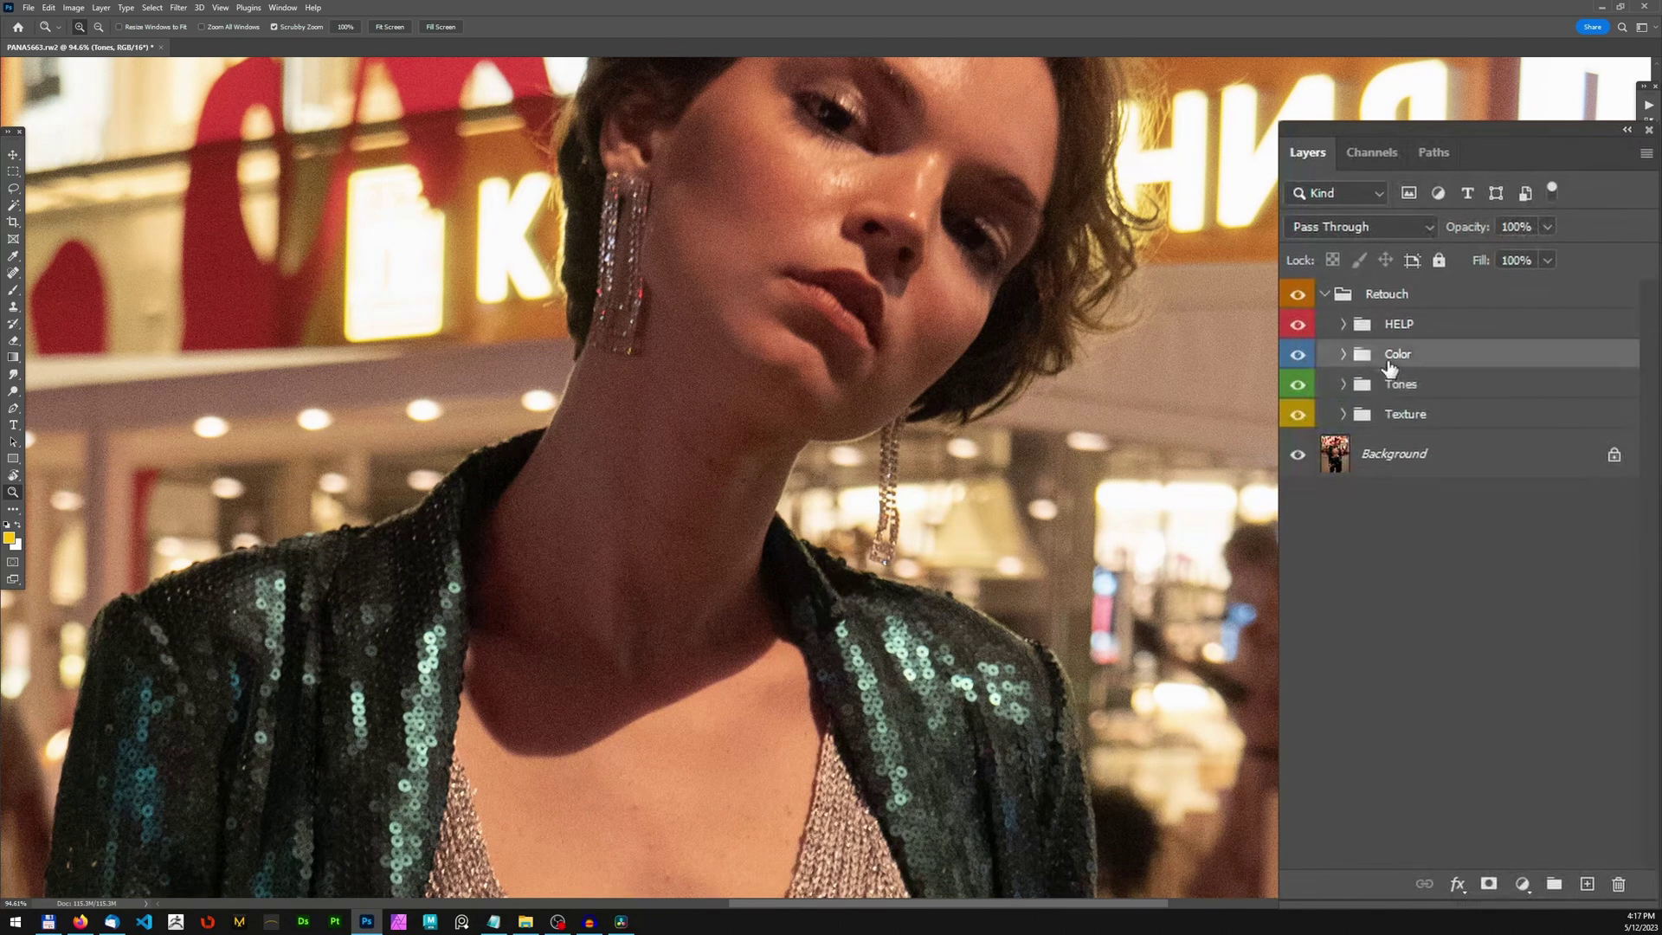
{"action": "left_click", "coordinate": [1344, 356]}
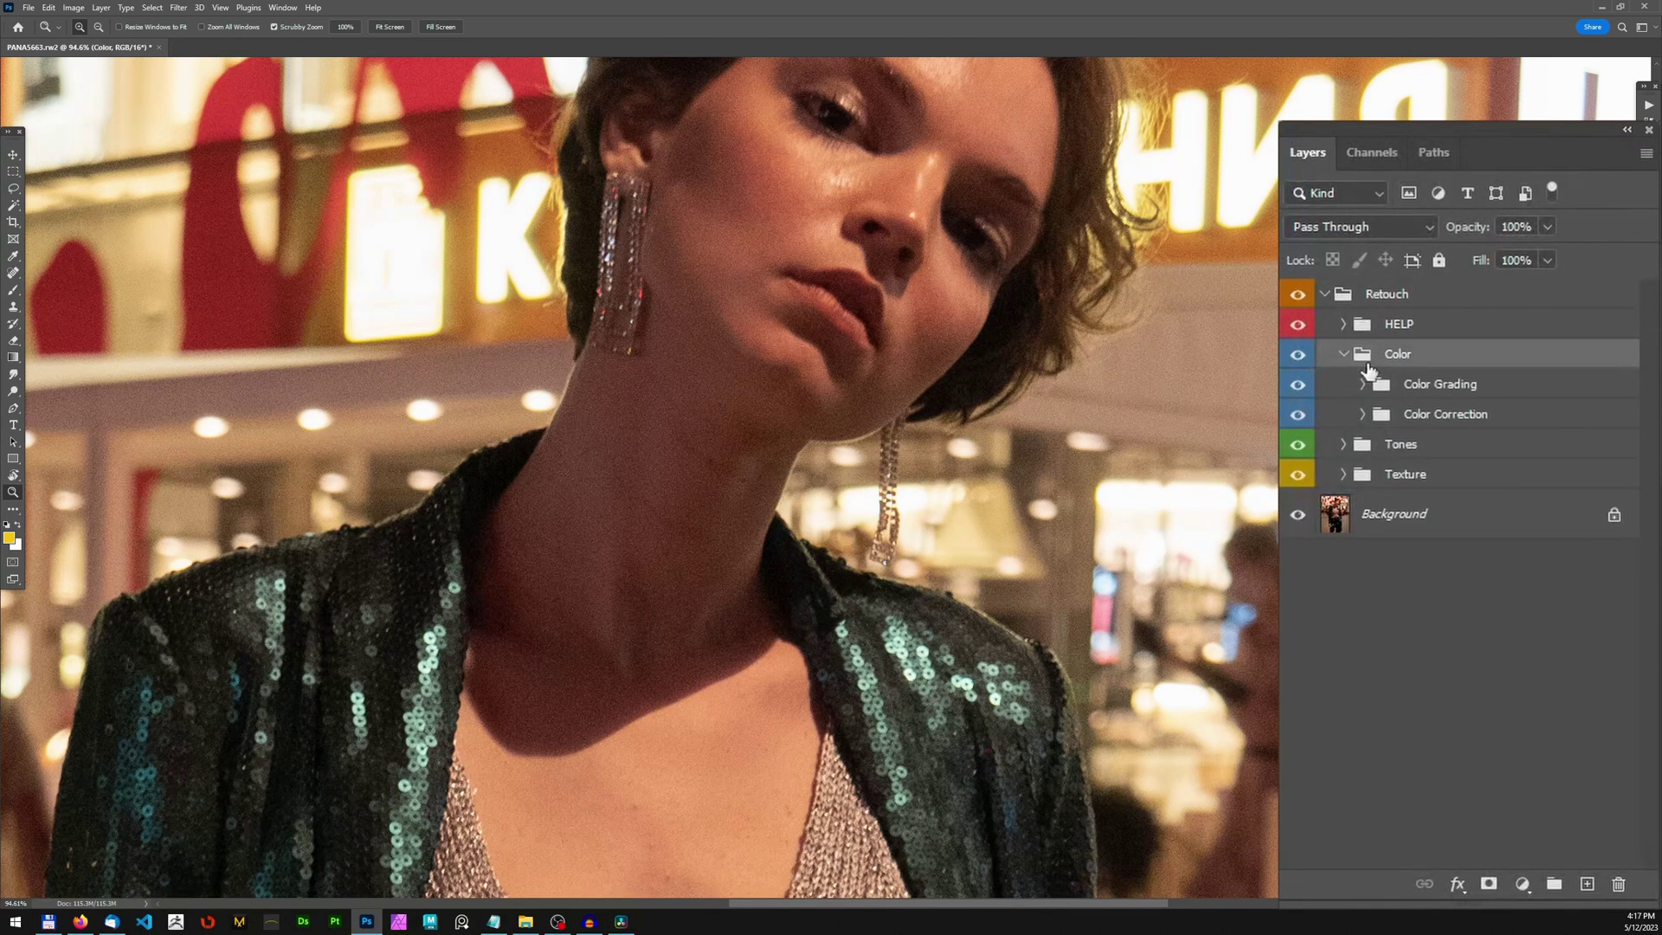
{"action": "left_click", "coordinate": [1449, 394]}
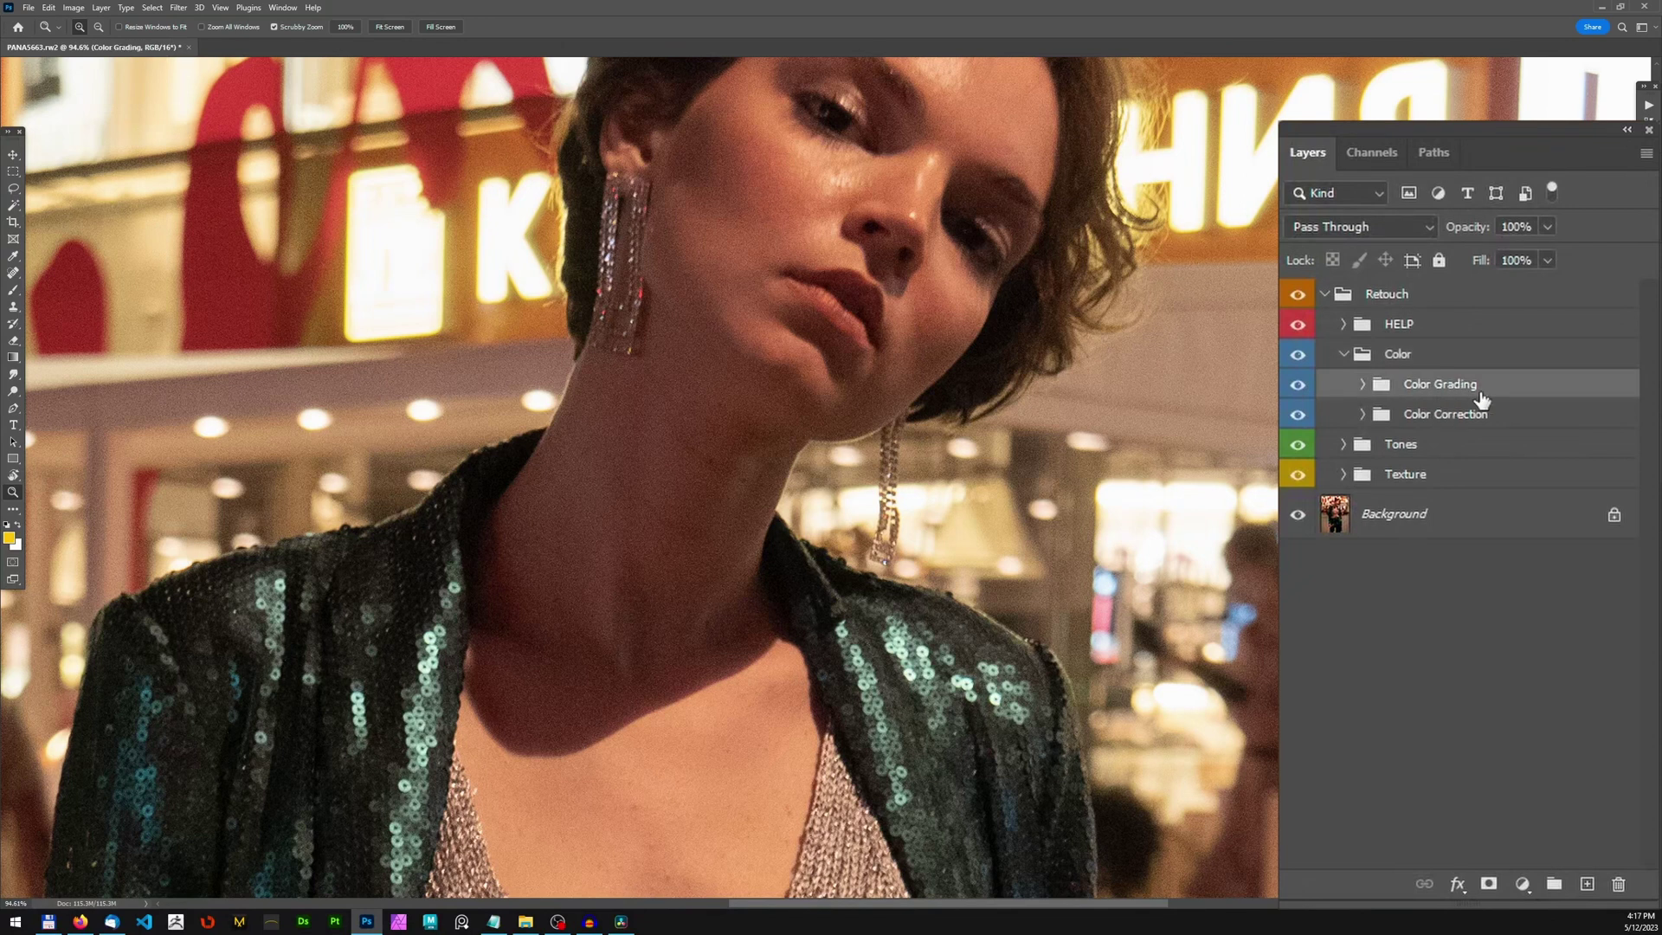
{"action": "left_click", "coordinate": [1363, 414]}
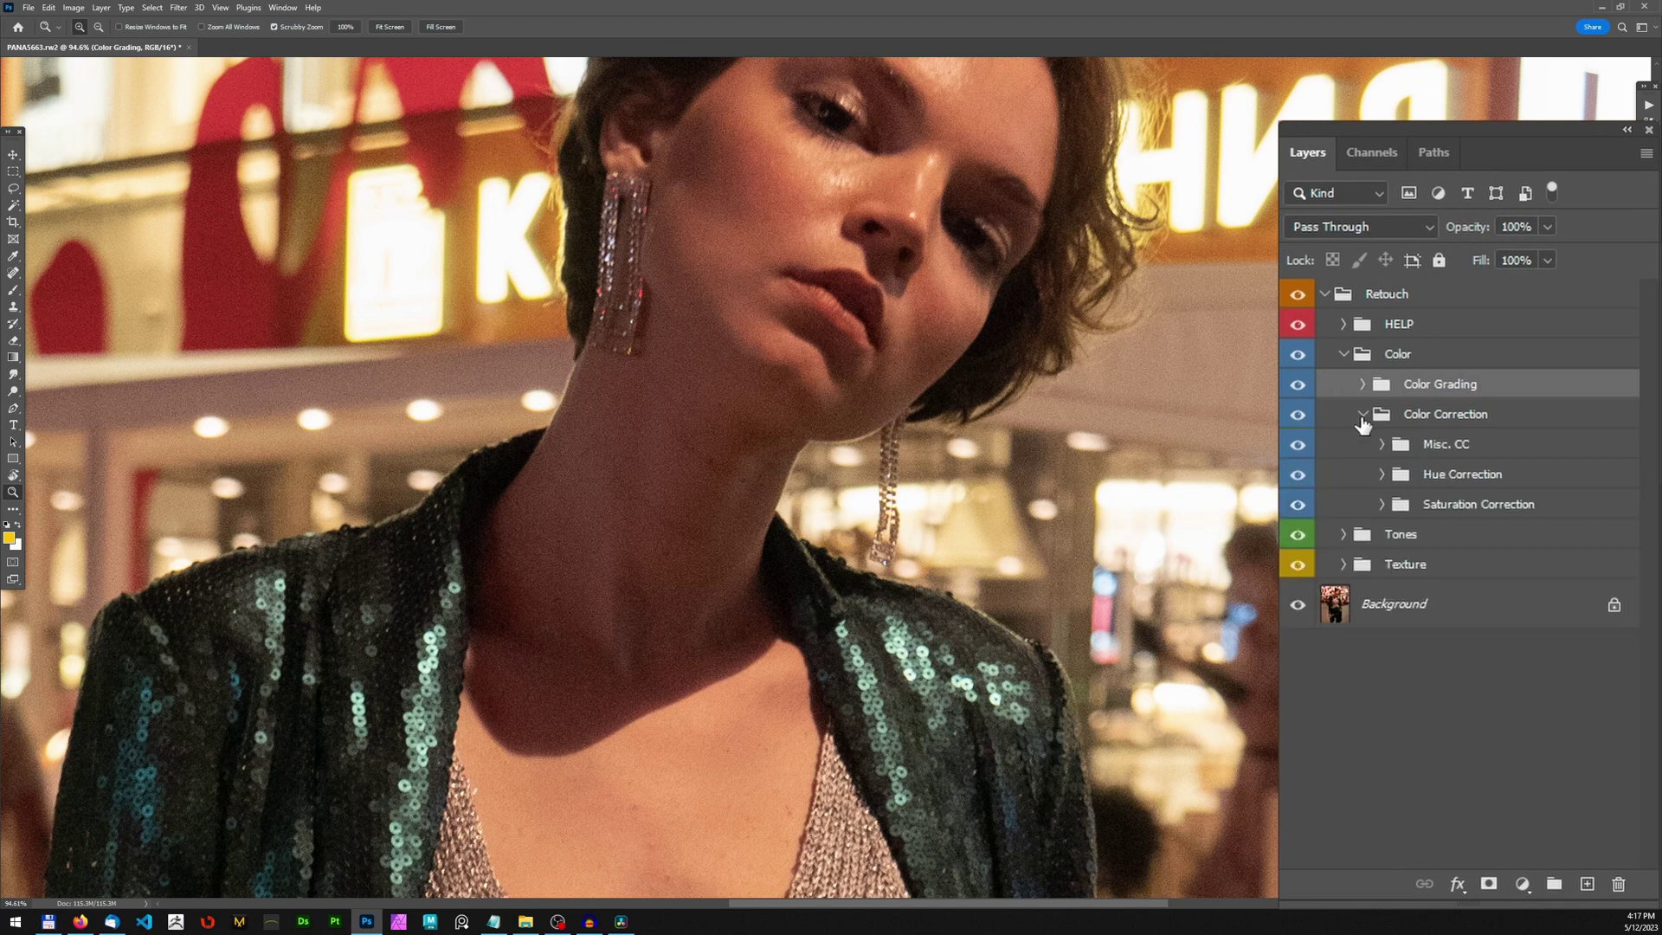
{"action": "left_click", "coordinate": [1447, 448]}
{"action": "left_click", "coordinate": [1463, 504]}
{"action": "left_click", "coordinate": [1461, 476]}
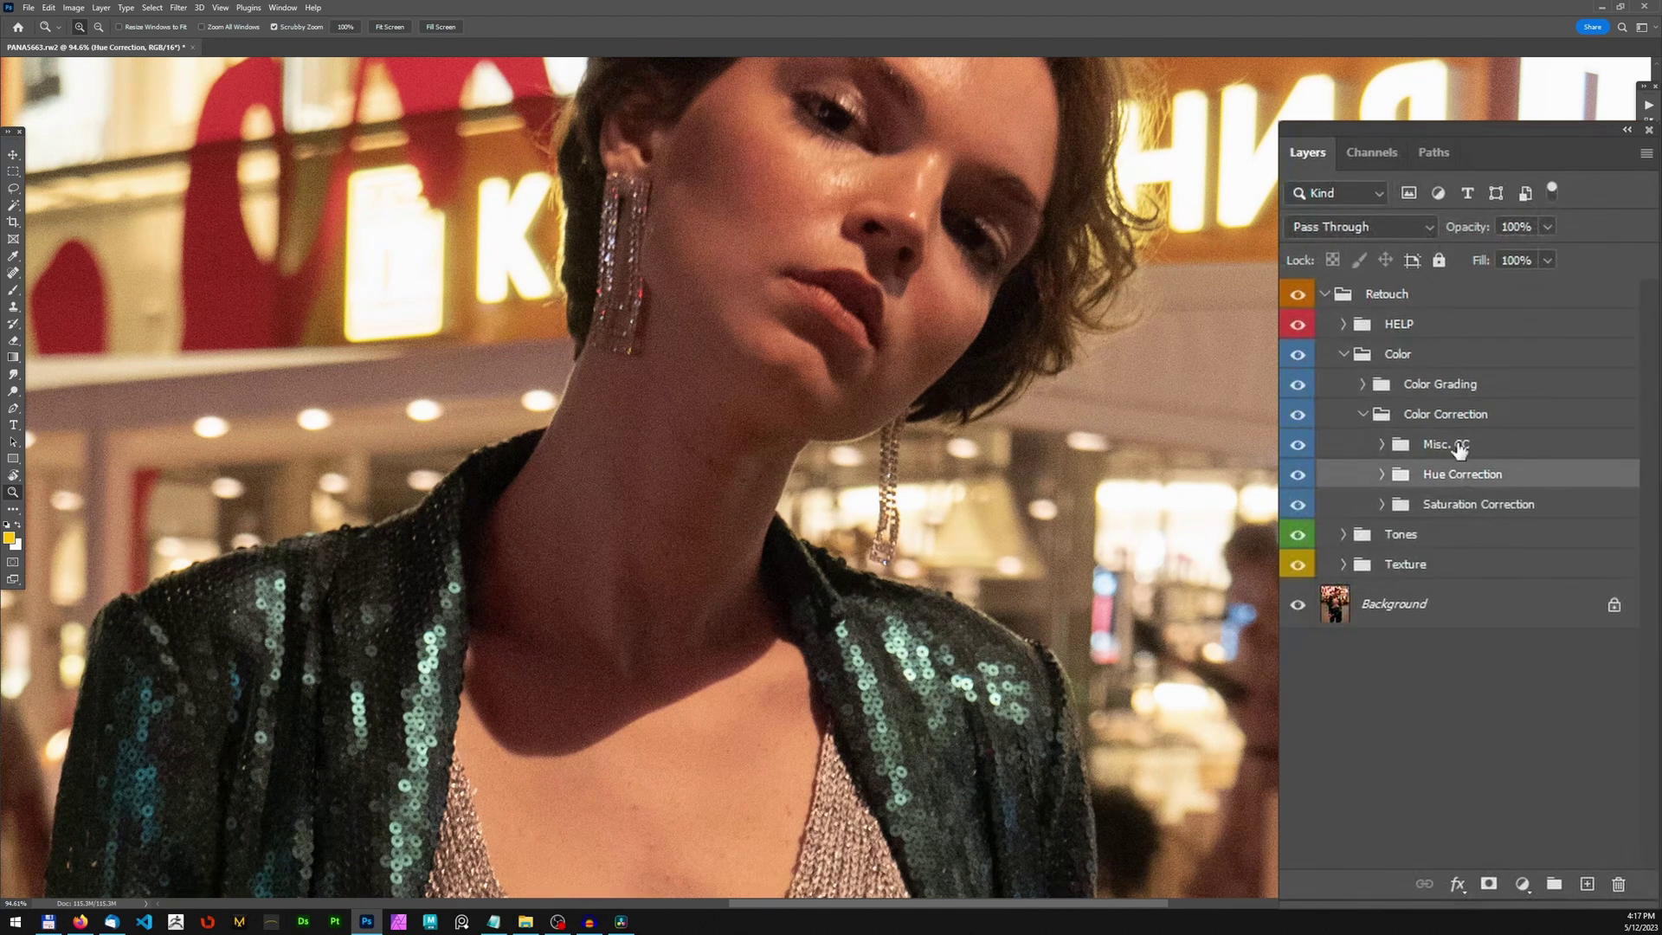
{"action": "left_click", "coordinate": [1459, 447]}
{"action": "left_click", "coordinate": [1462, 506]}
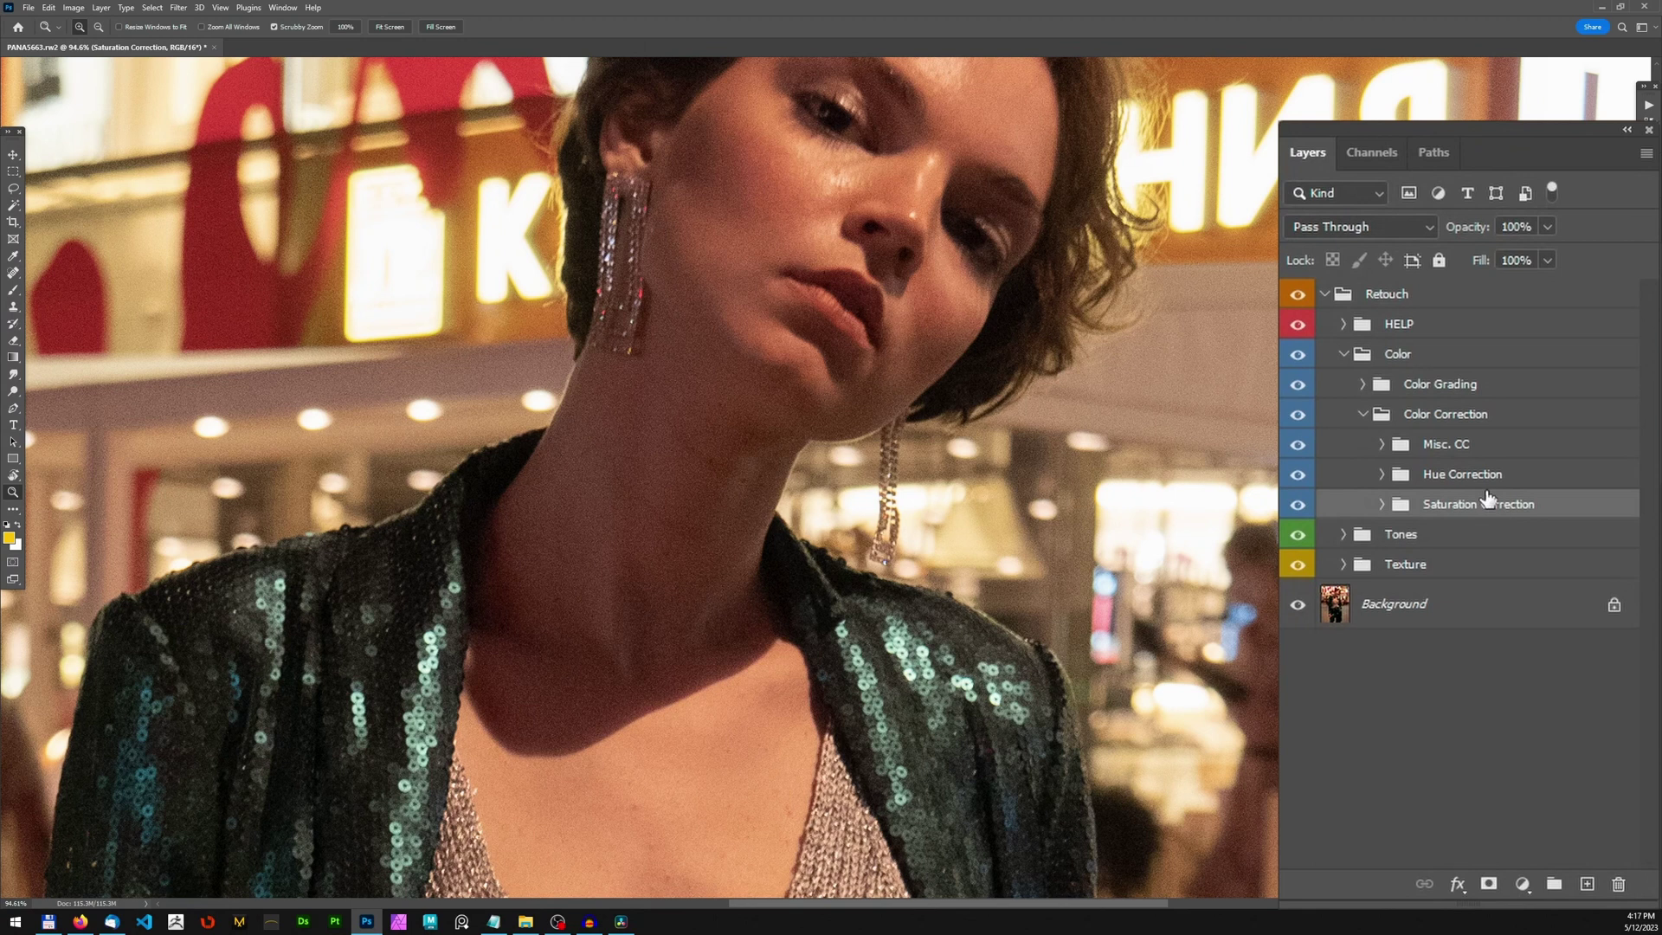
{"action": "left_click", "coordinate": [1470, 478]}
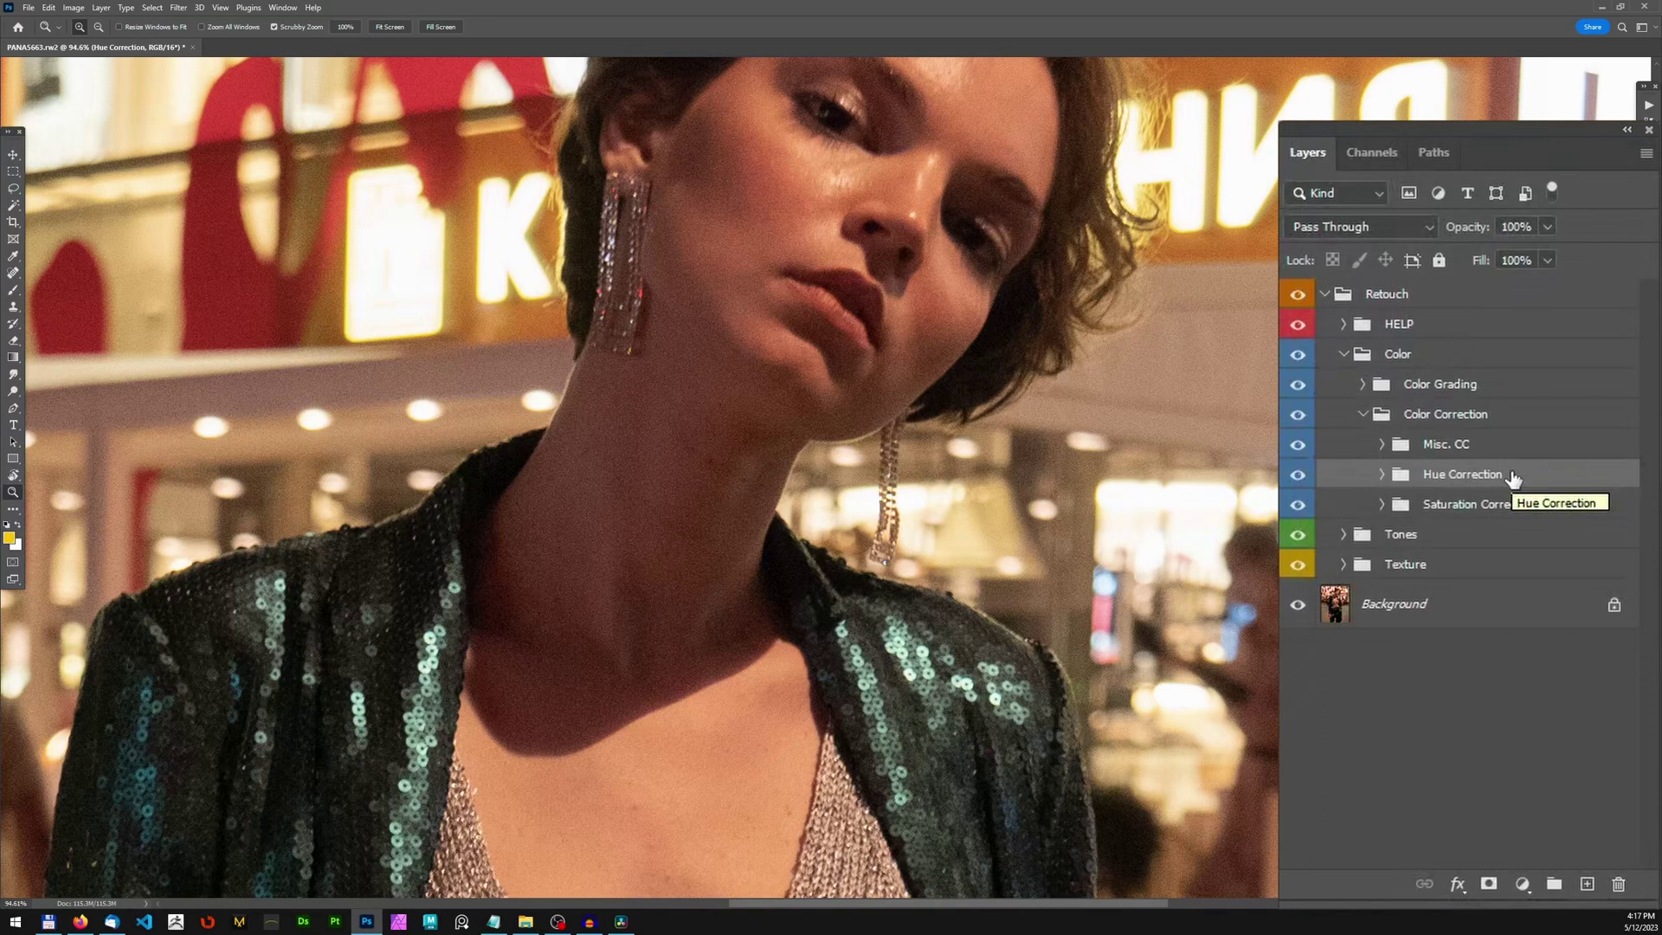
{"action": "left_click", "coordinate": [1462, 445]}
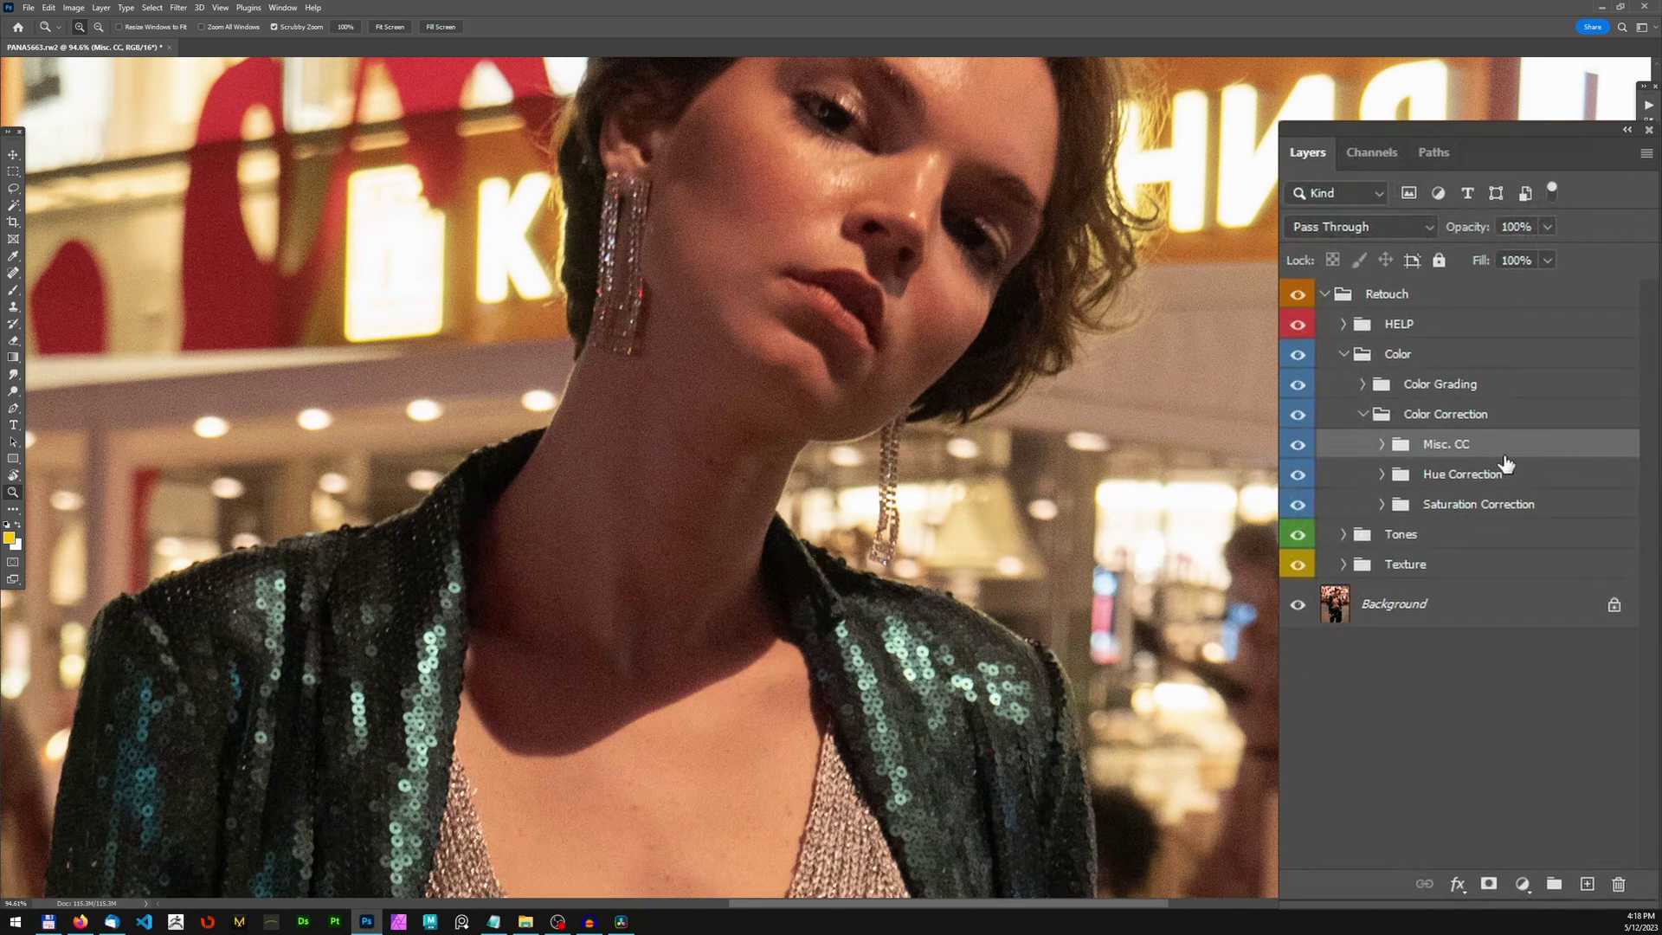
{"action": "left_click", "coordinate": [1362, 416]}
{"action": "left_click", "coordinate": [1447, 384]}
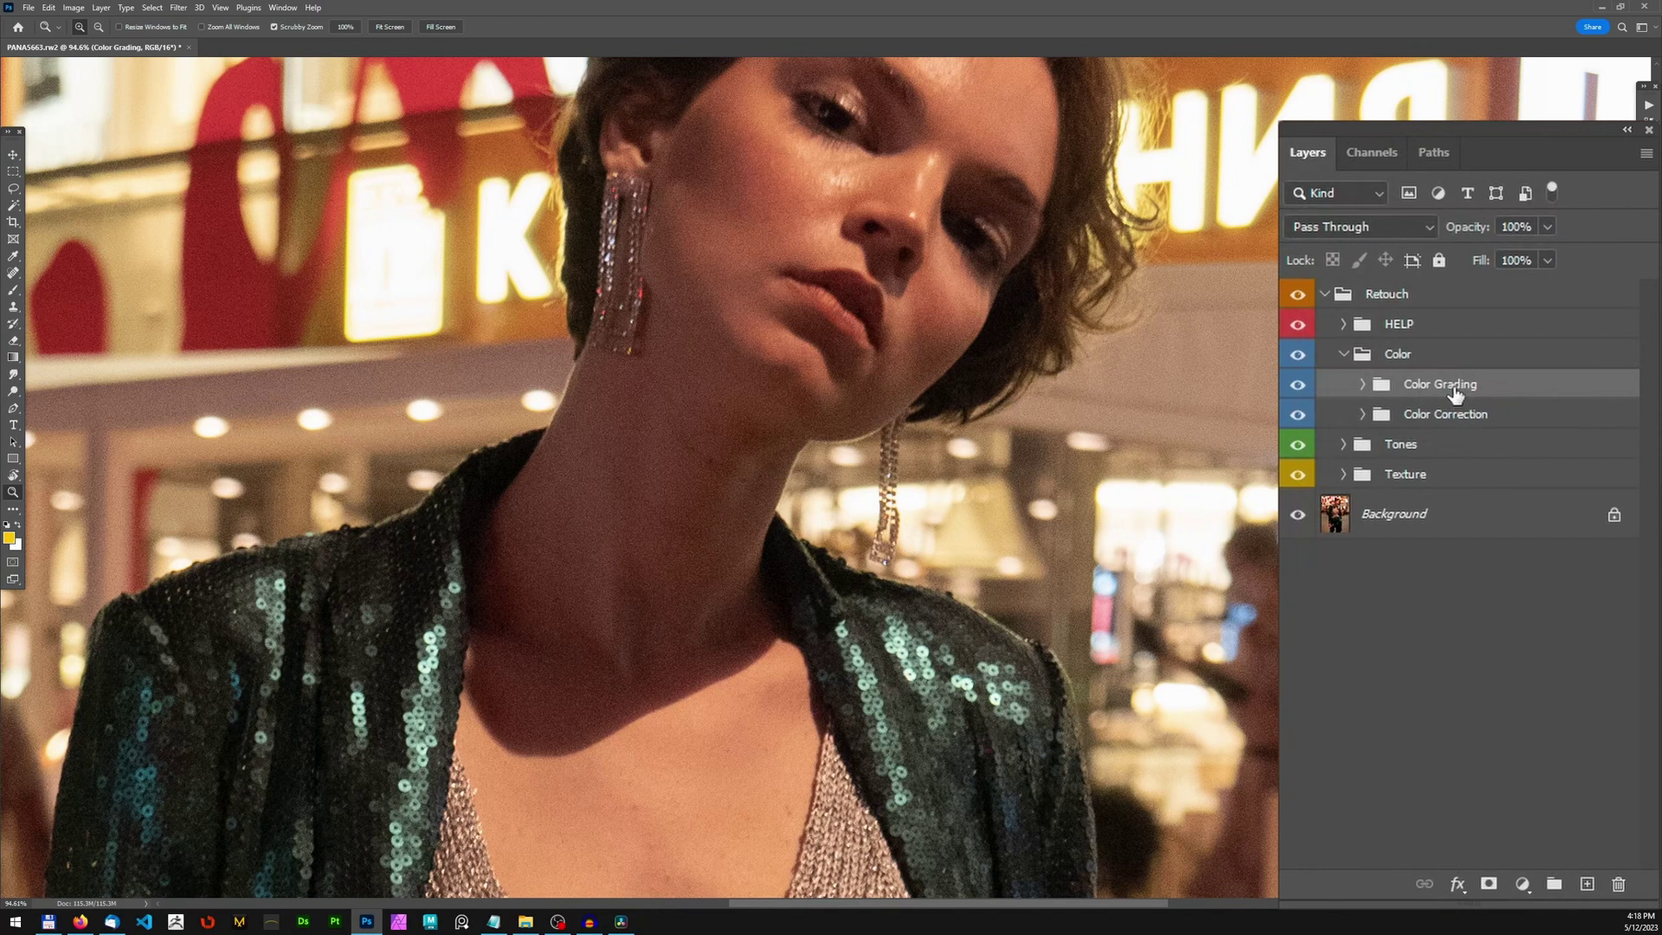
{"action": "left_click", "coordinate": [1346, 359]}
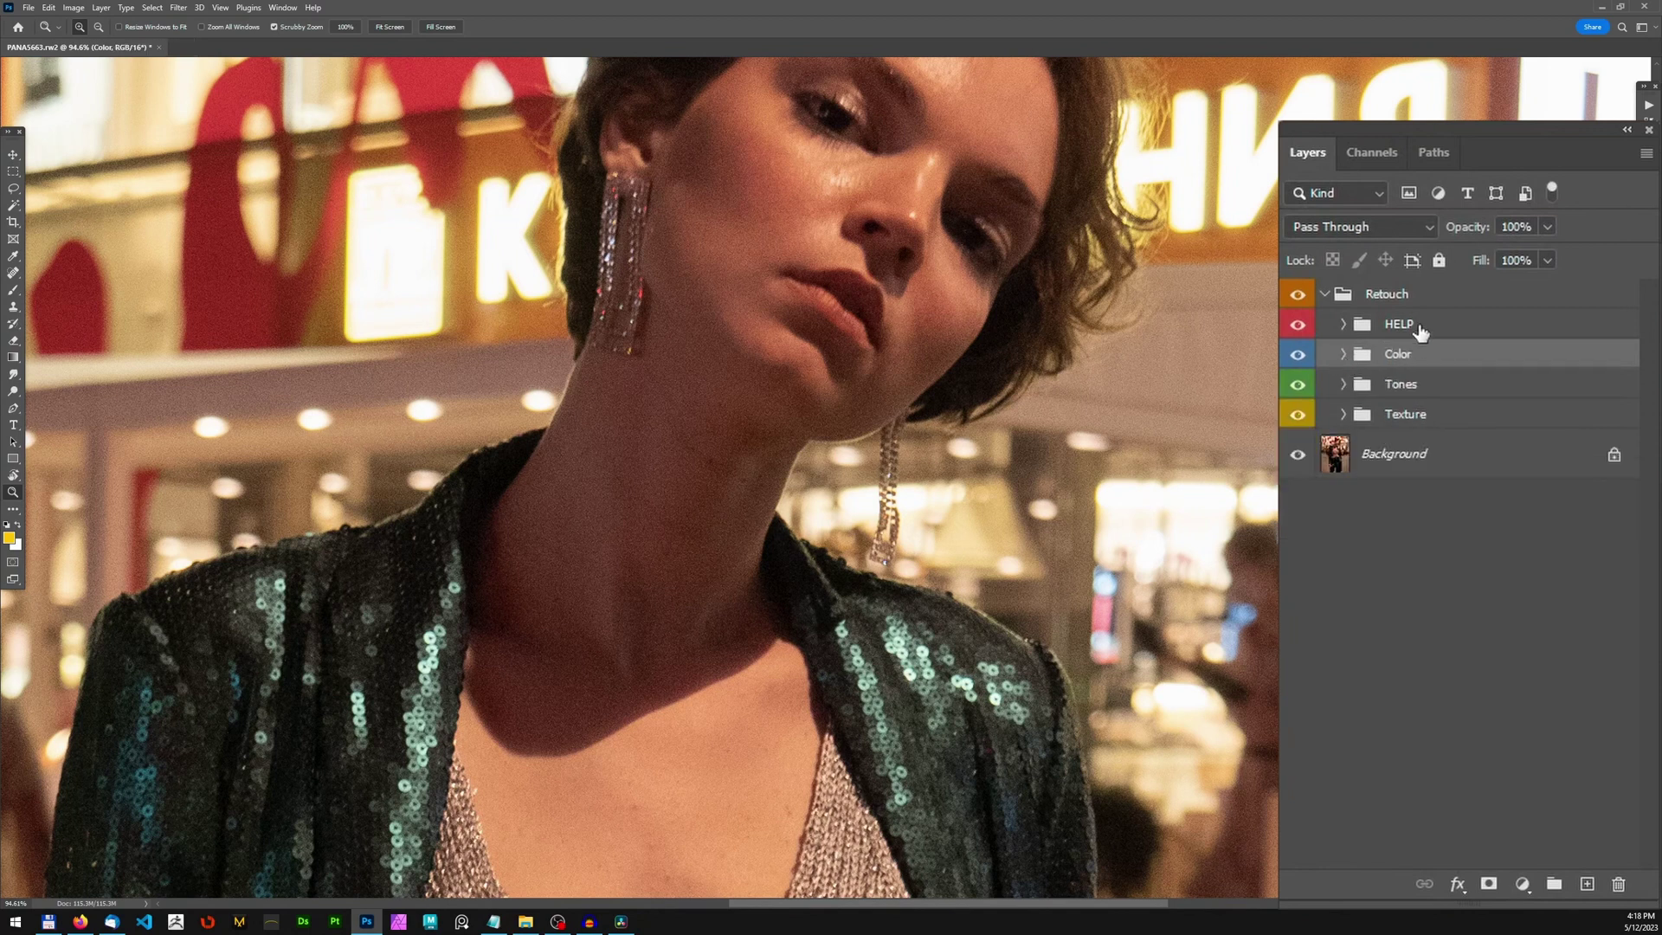
{"action": "left_click", "coordinate": [1418, 331]}
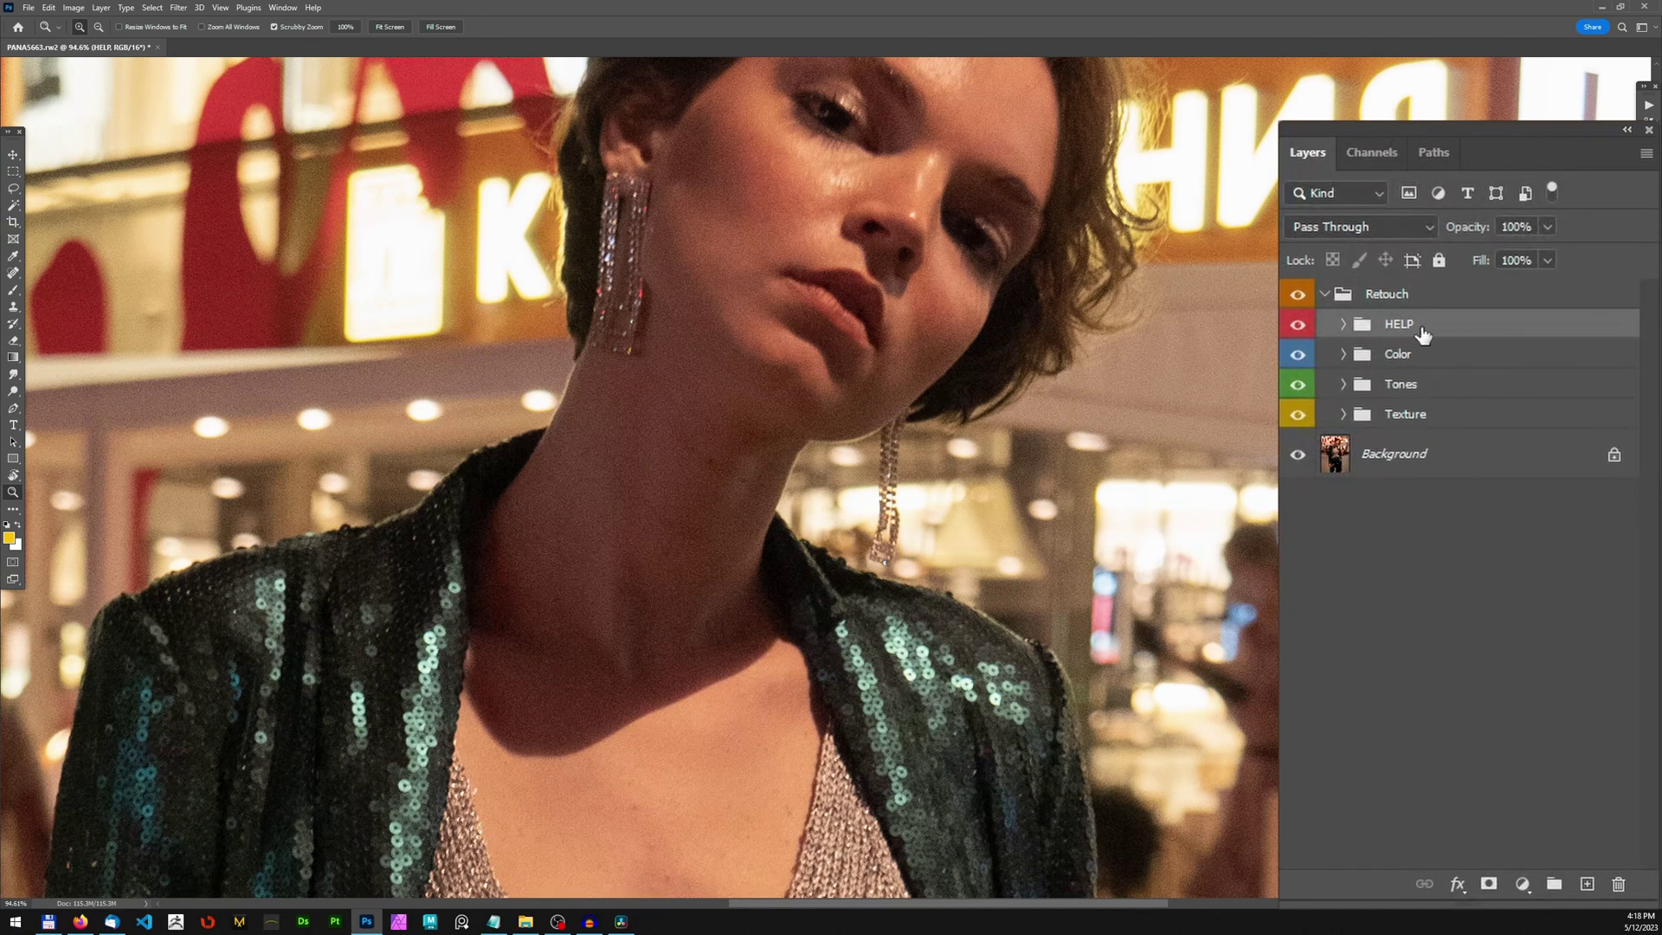
{"action": "left_click", "coordinate": [1344, 326]}
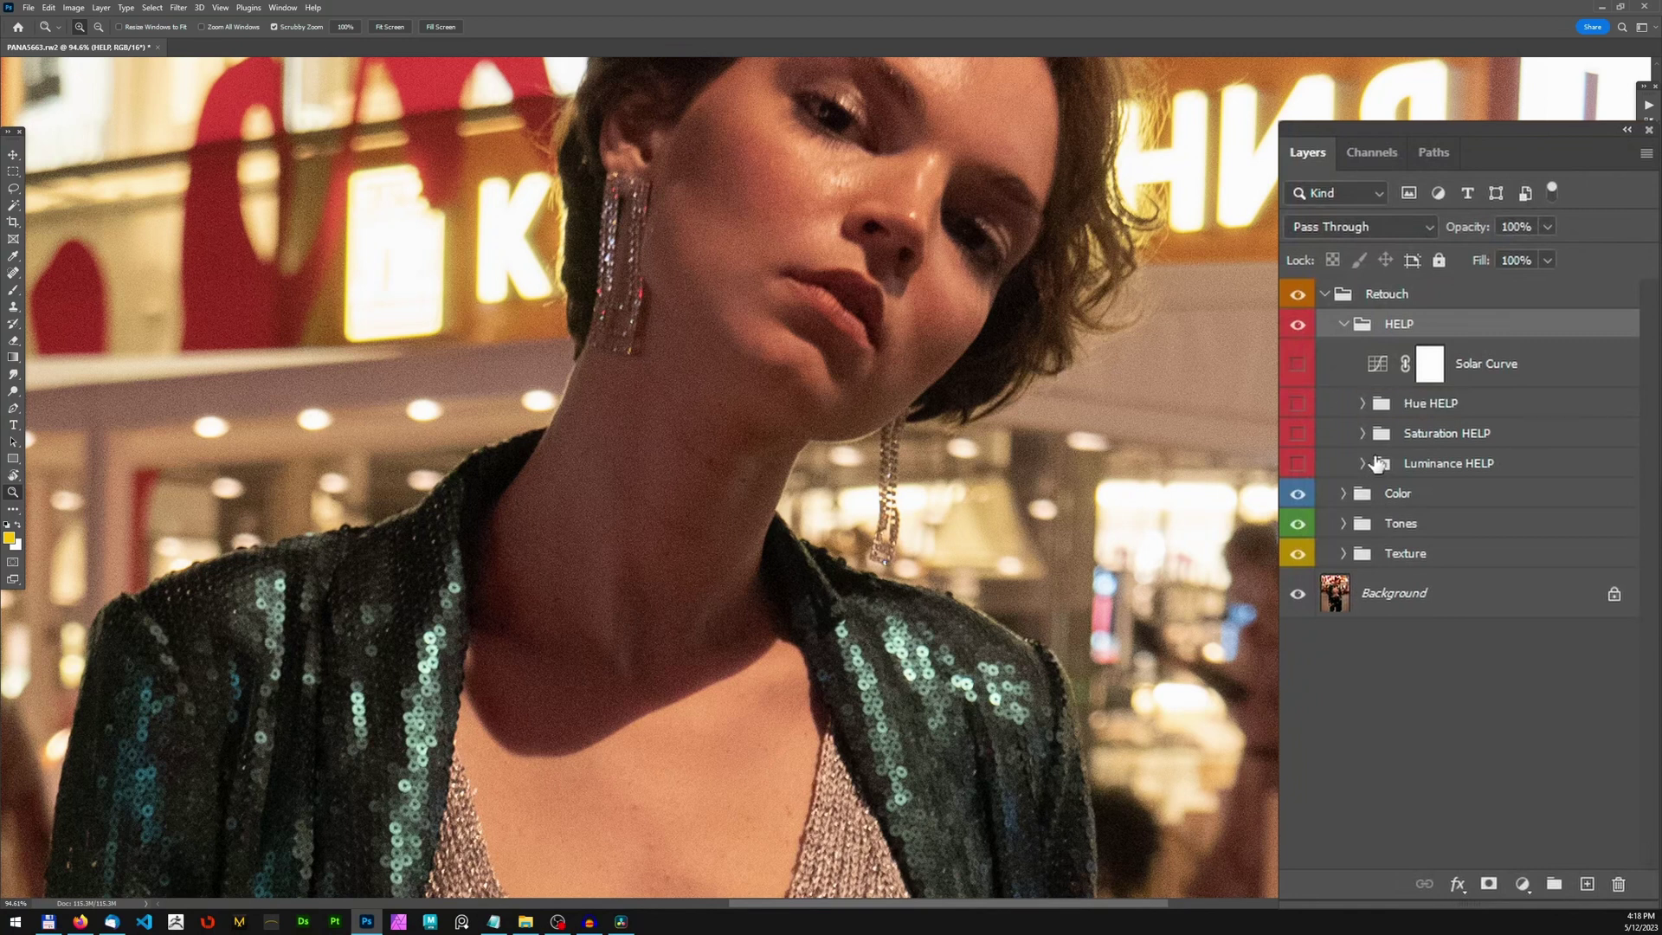
{"action": "left_click", "coordinate": [1299, 465]}
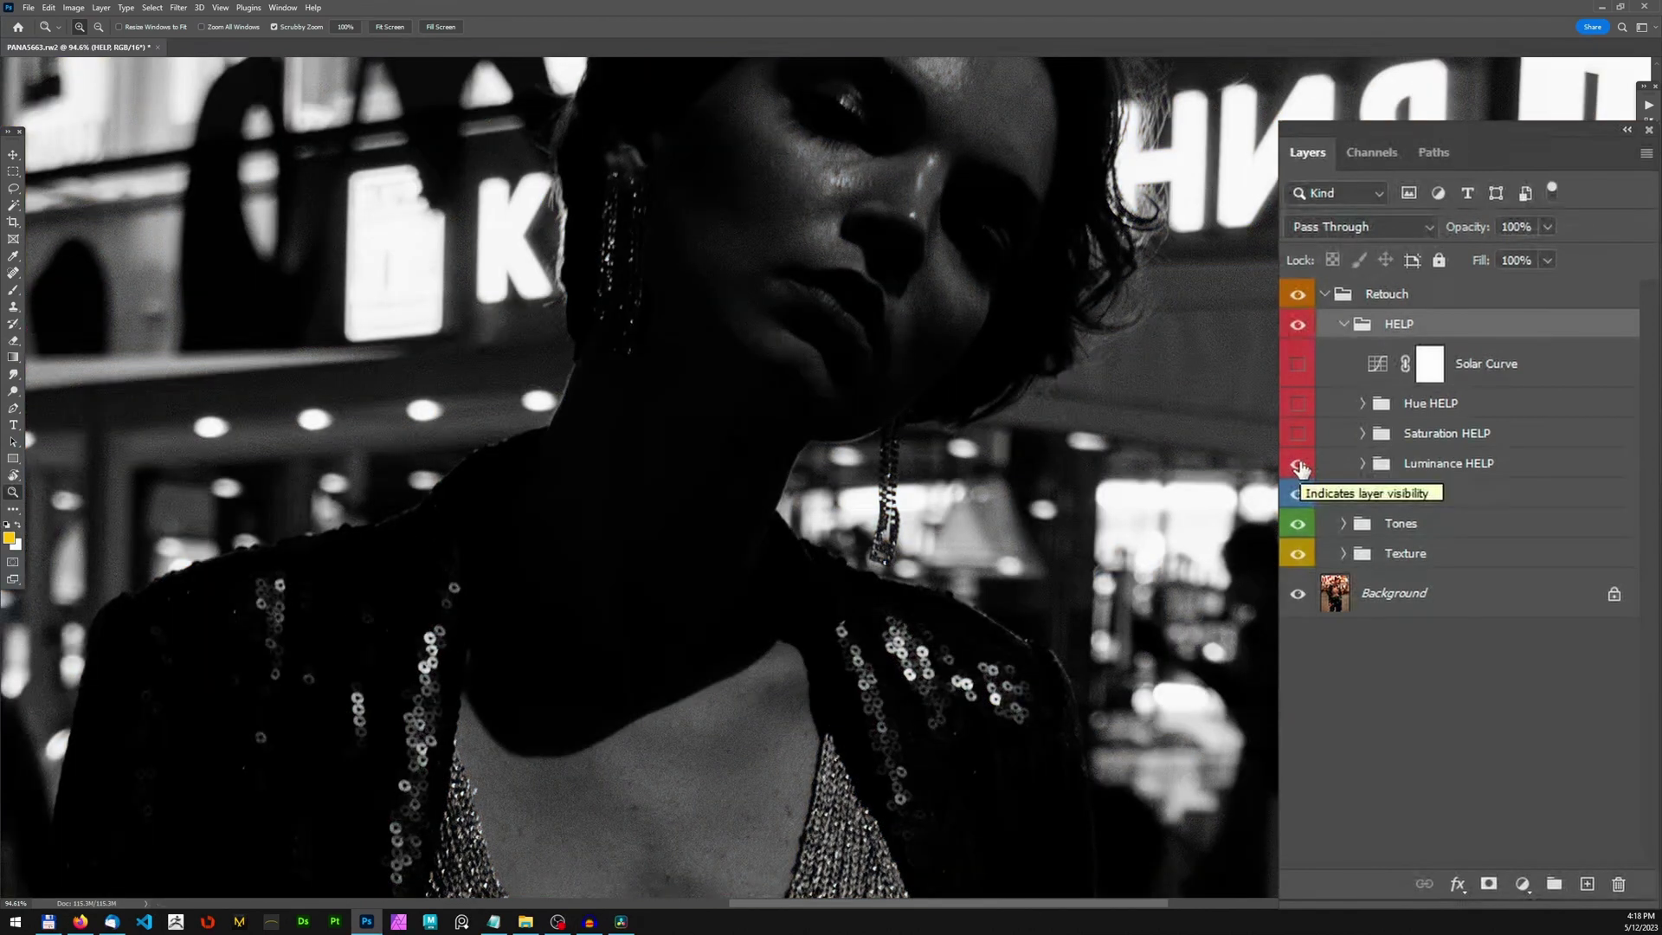
{"action": "left_click", "coordinate": [1298, 464]}
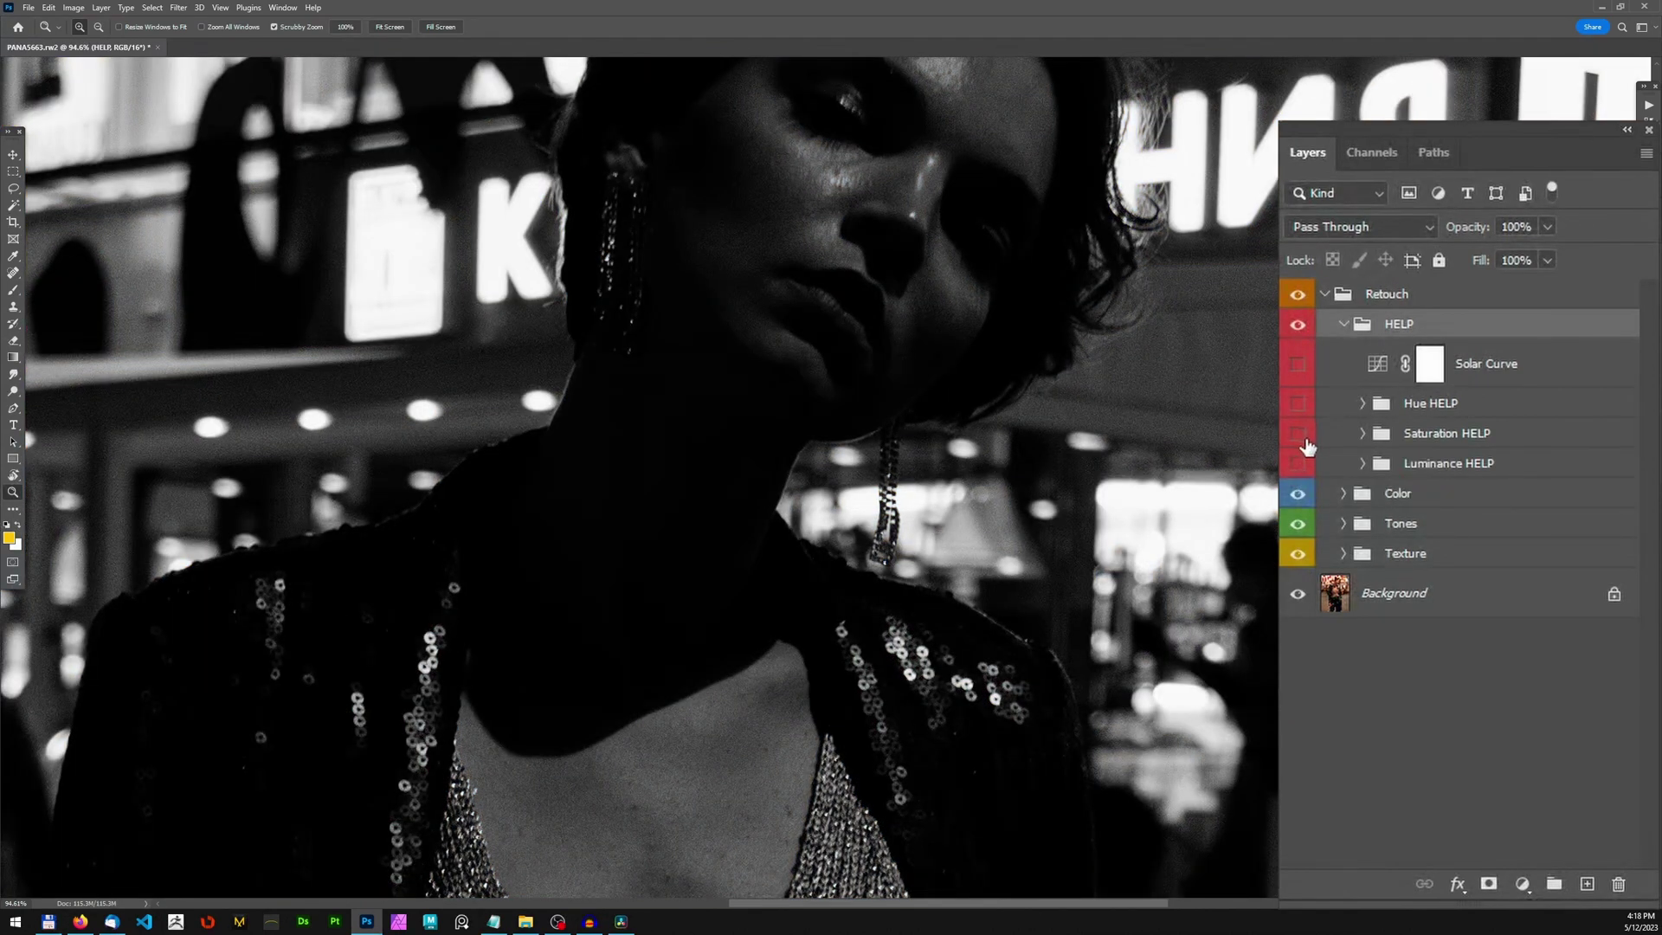
{"action": "left_click", "coordinate": [1298, 435]}
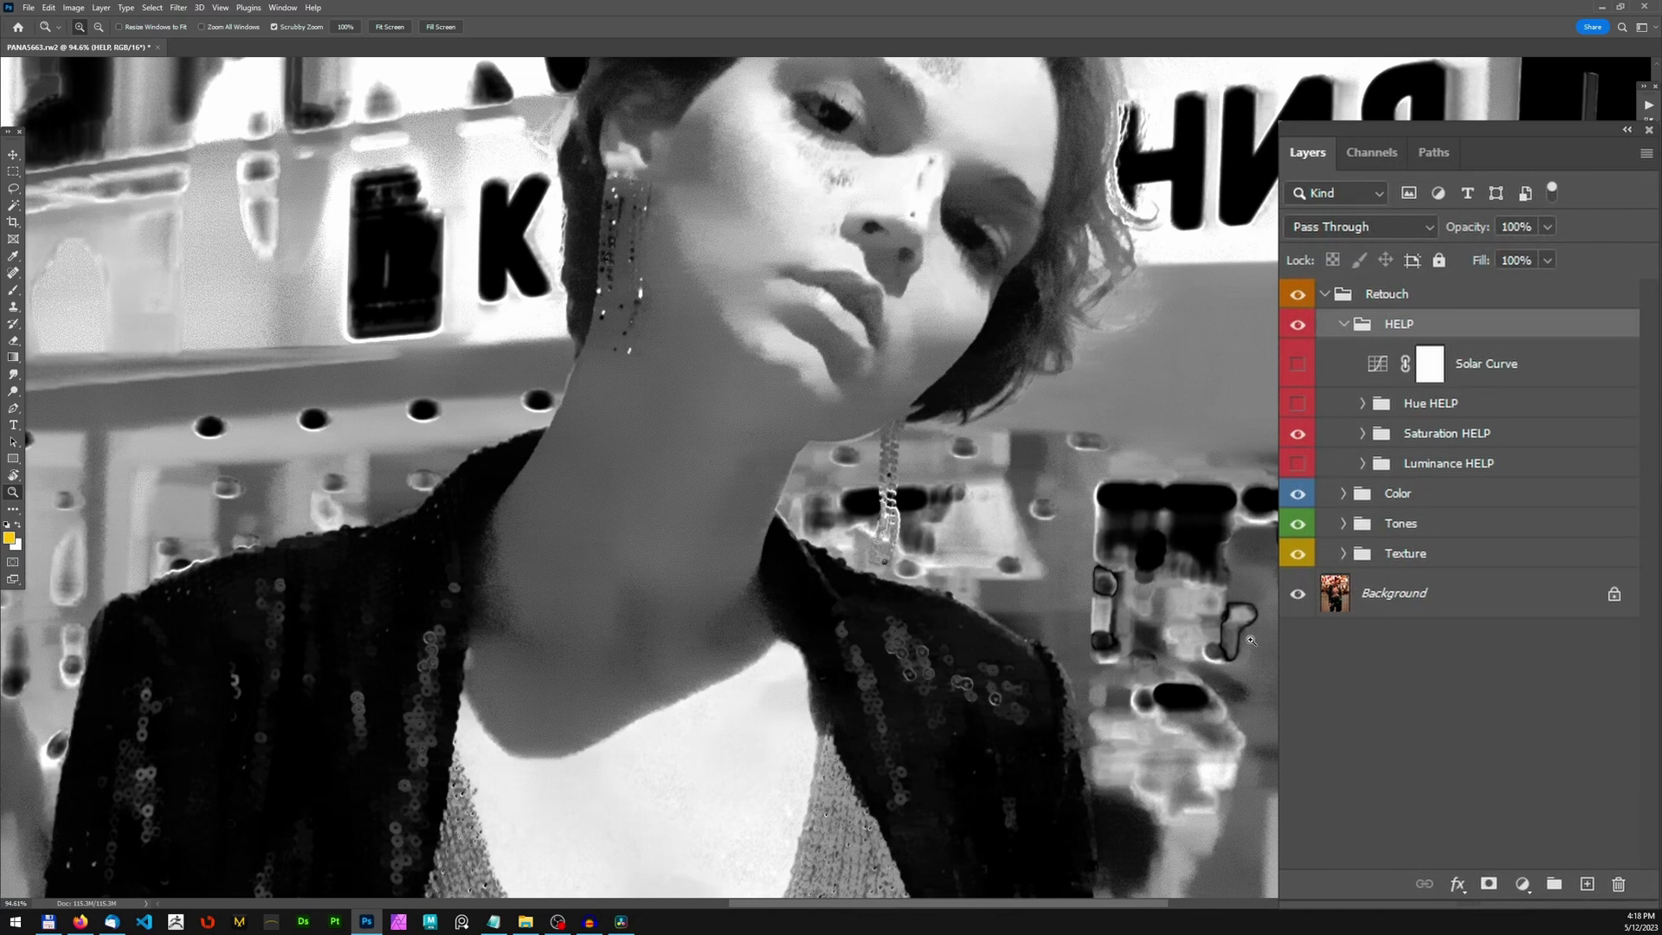
{"action": "left_click", "coordinate": [1298, 435]}
{"action": "left_click", "coordinate": [1298, 404]}
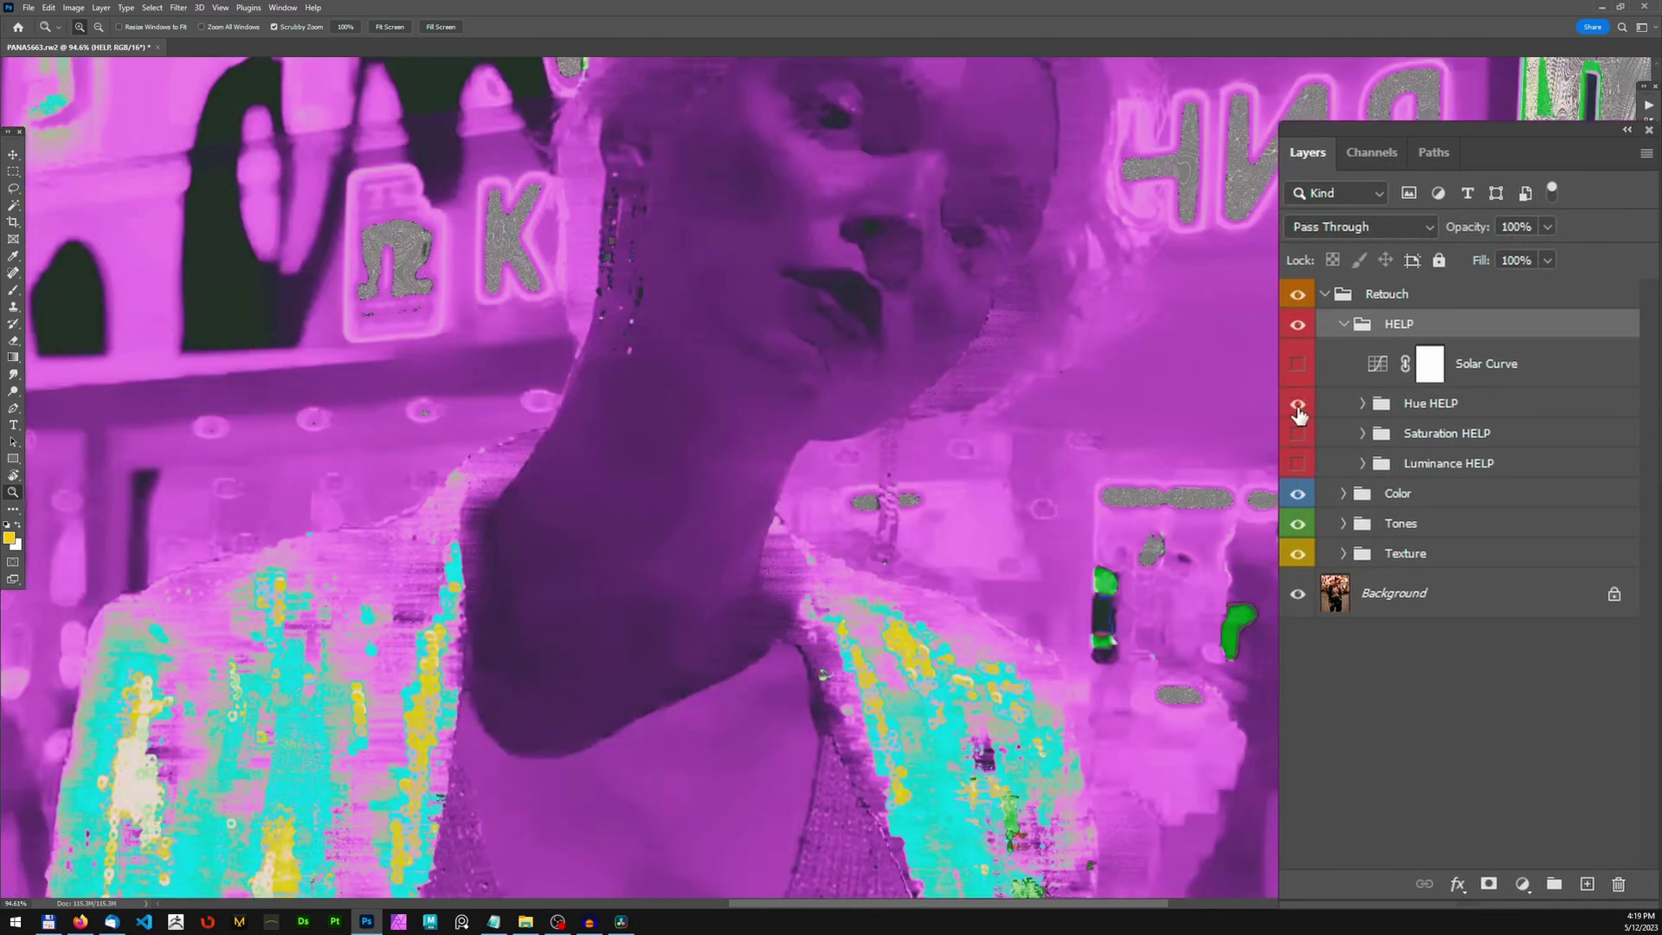
{"action": "left_click", "coordinate": [1298, 405]}
{"action": "left_click", "coordinate": [1294, 367]}
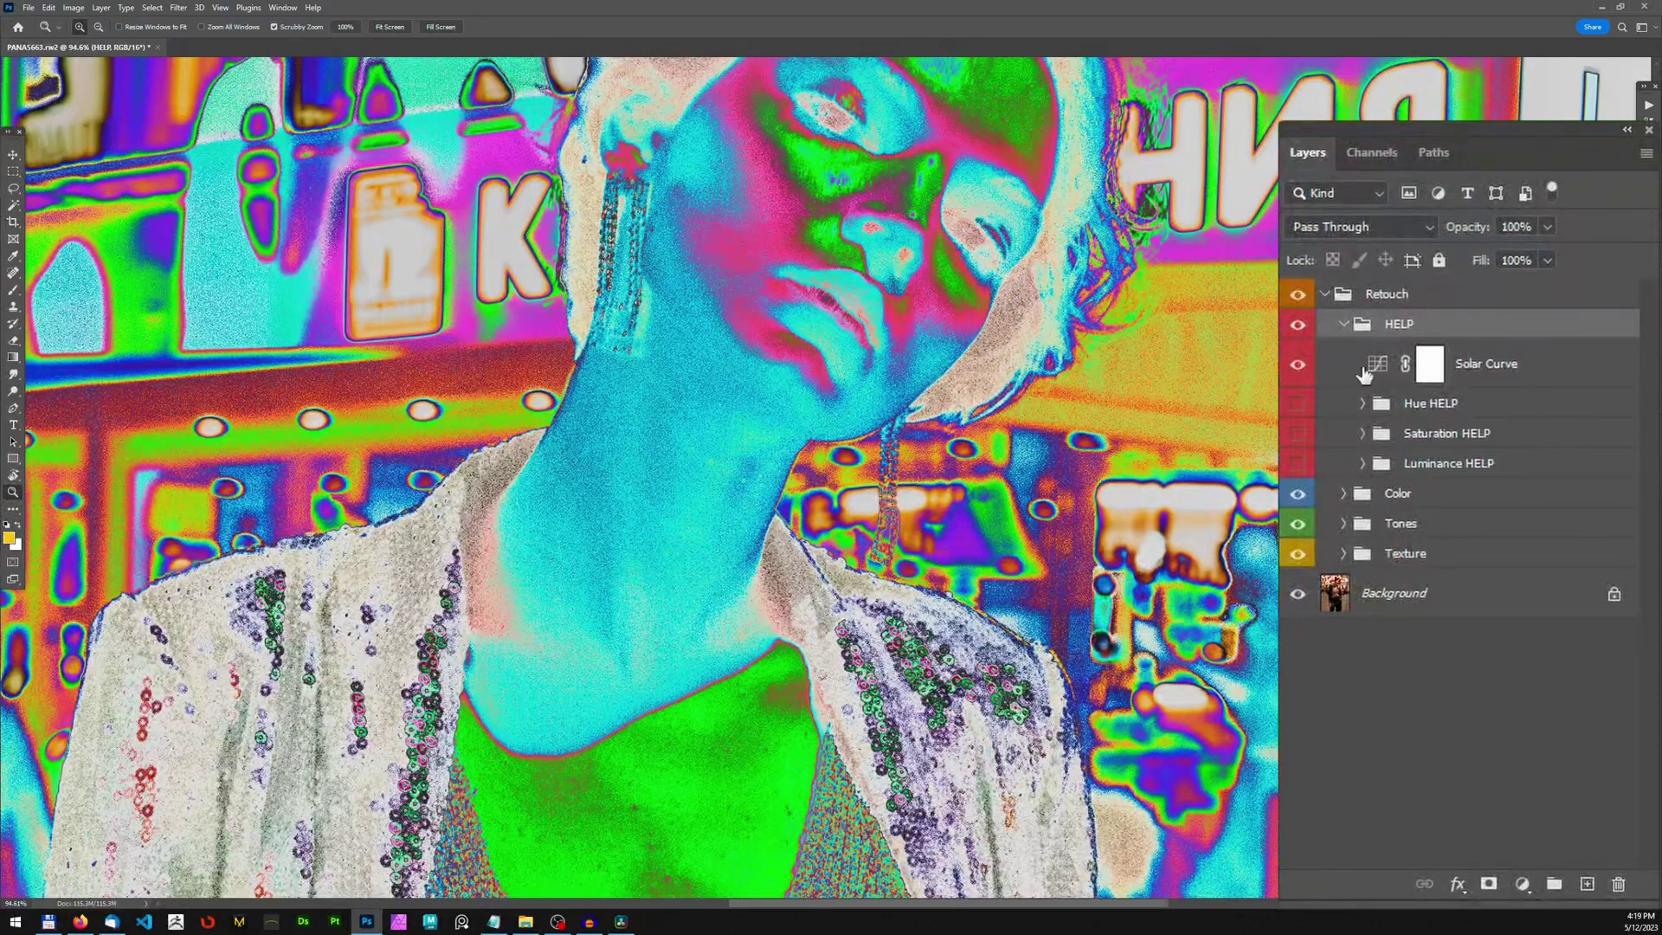
{"action": "left_click", "coordinate": [1297, 364]}
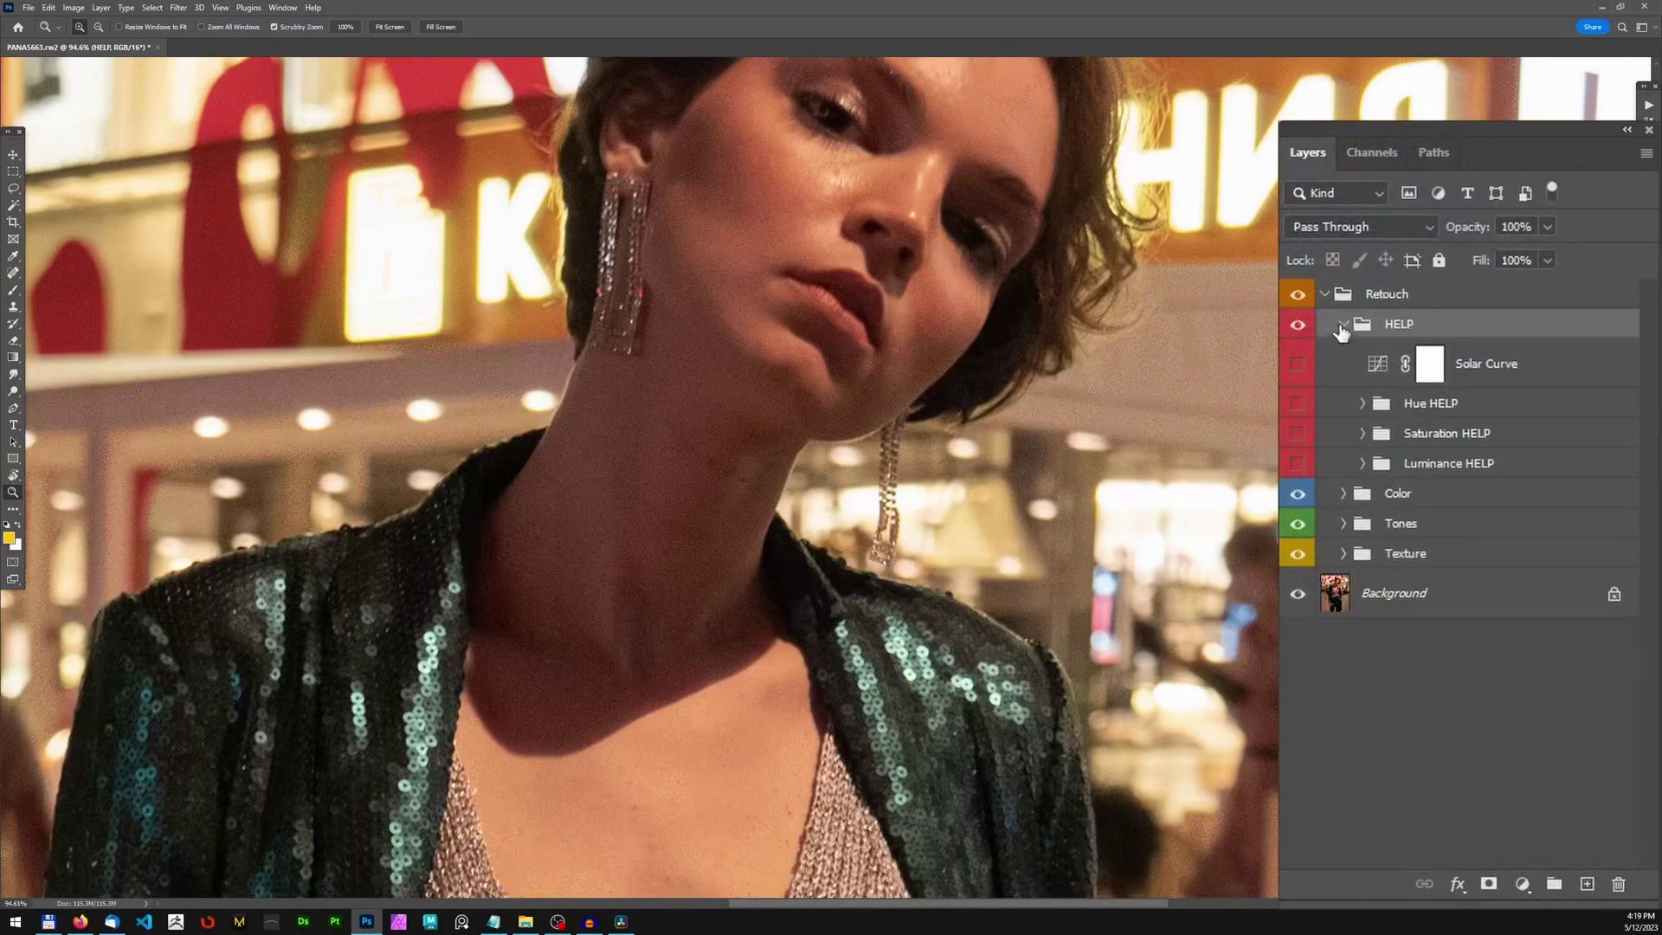
{"action": "left_click", "coordinate": [1344, 324]}
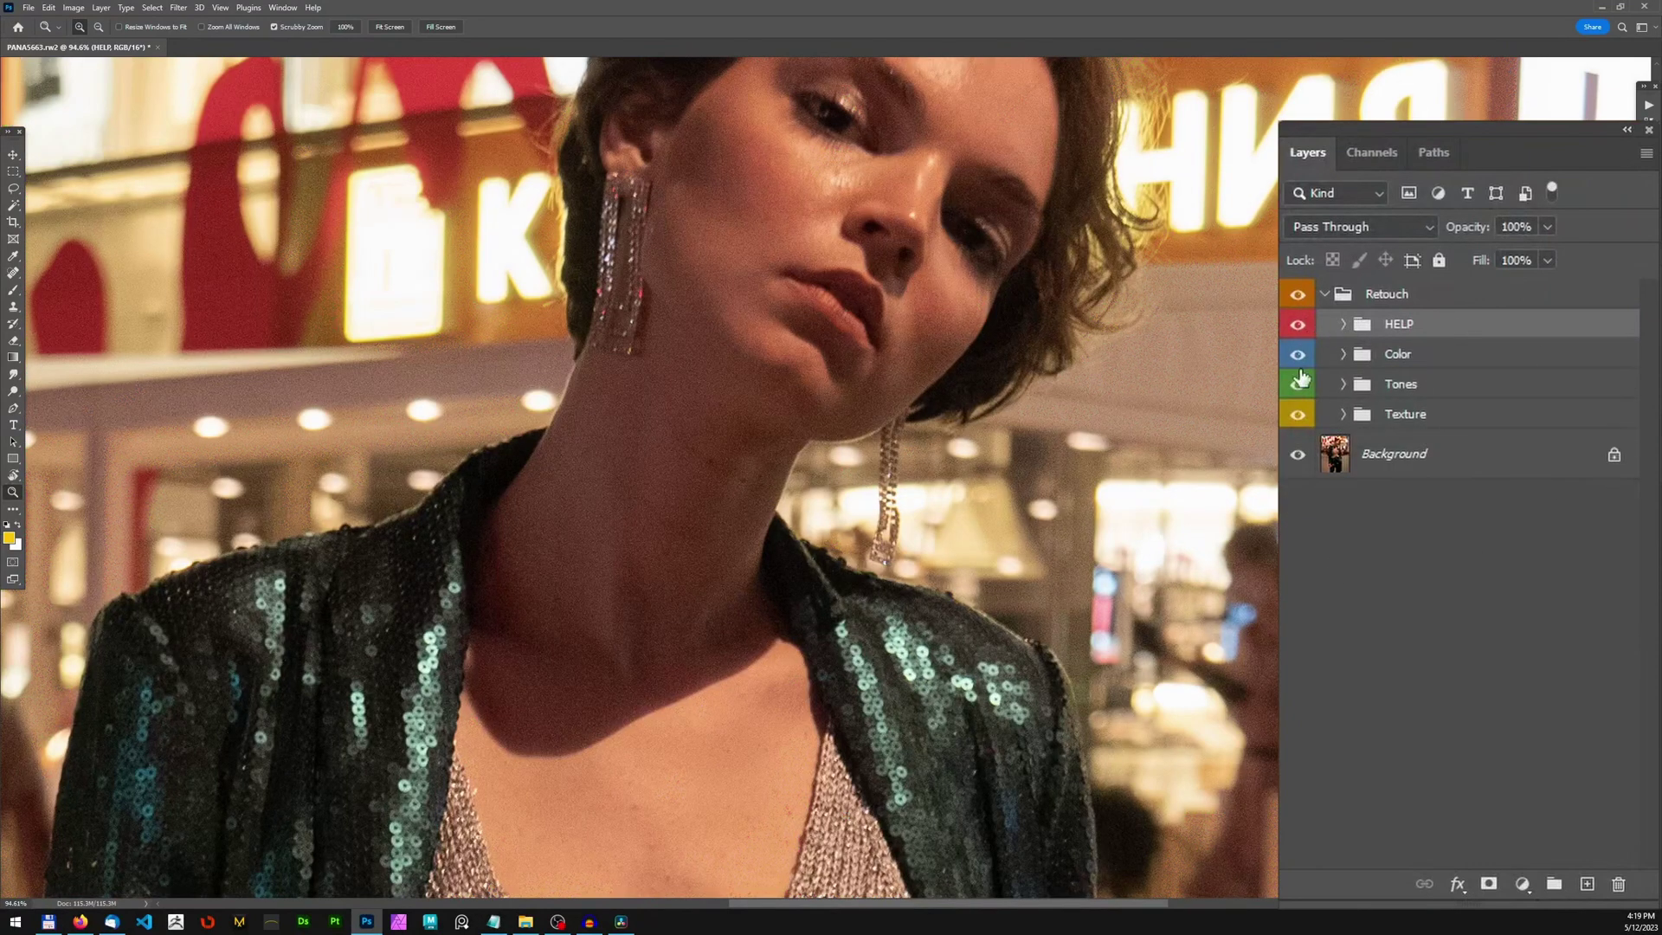
{"action": "left_click", "coordinate": [1297, 325]}
{"action": "left_click", "coordinate": [1297, 324]}
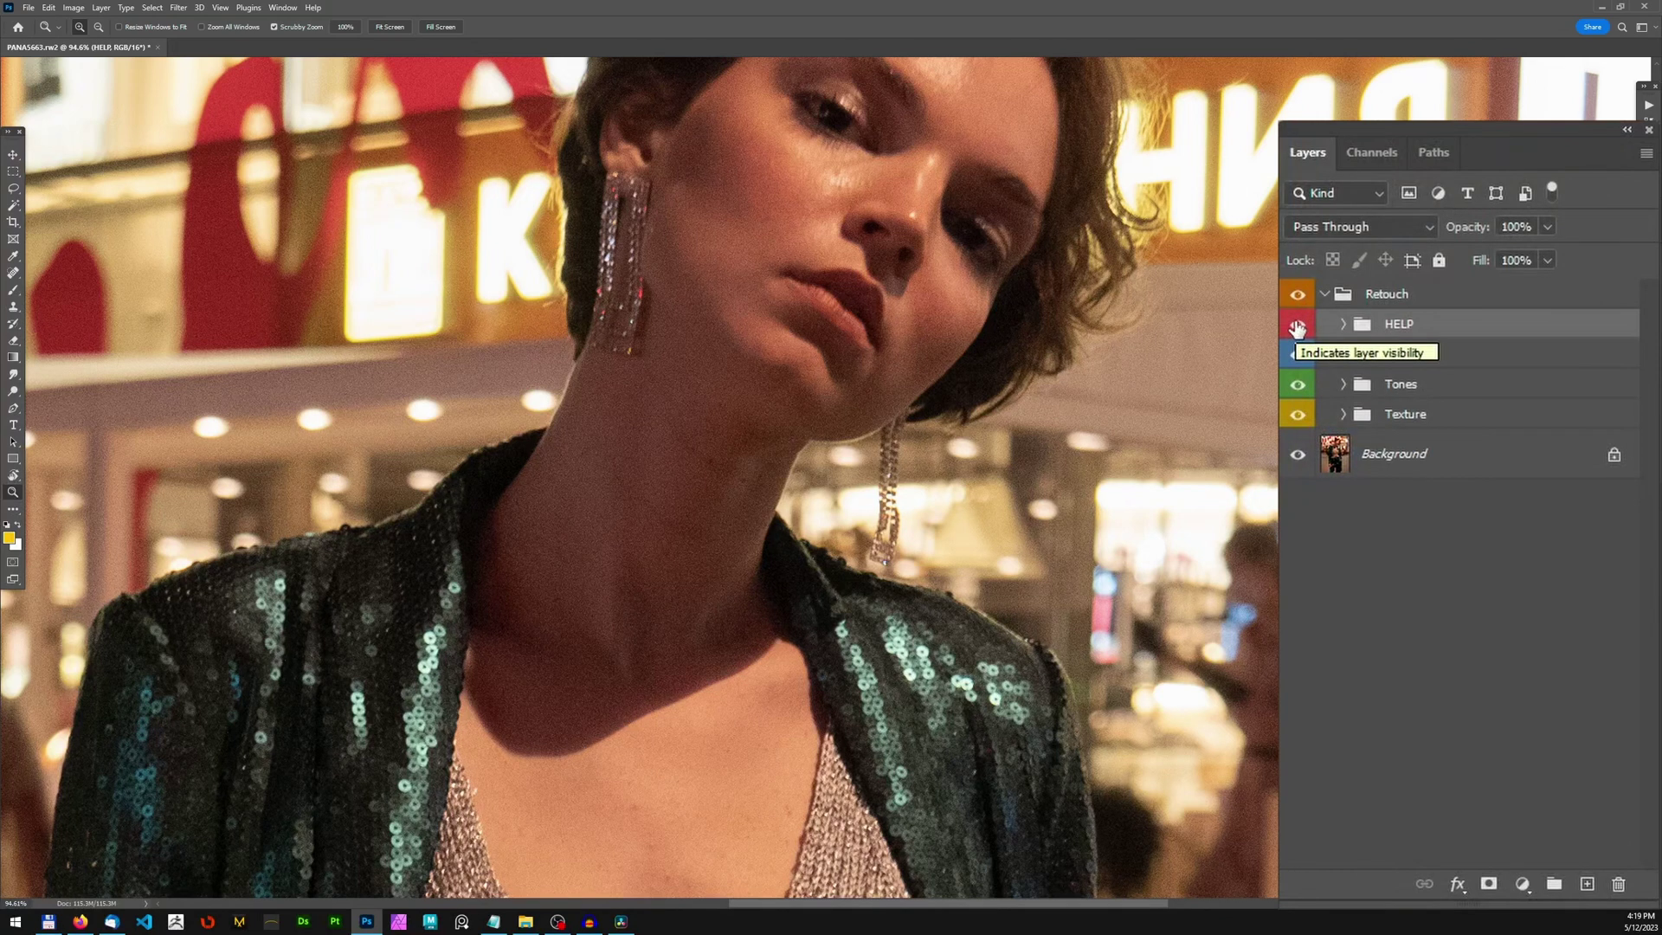
- Fold the Retouch group and save the layered file as PANA5663.psd in 02_EDITS
{"action": "left_click", "coordinate": [1378, 296]}
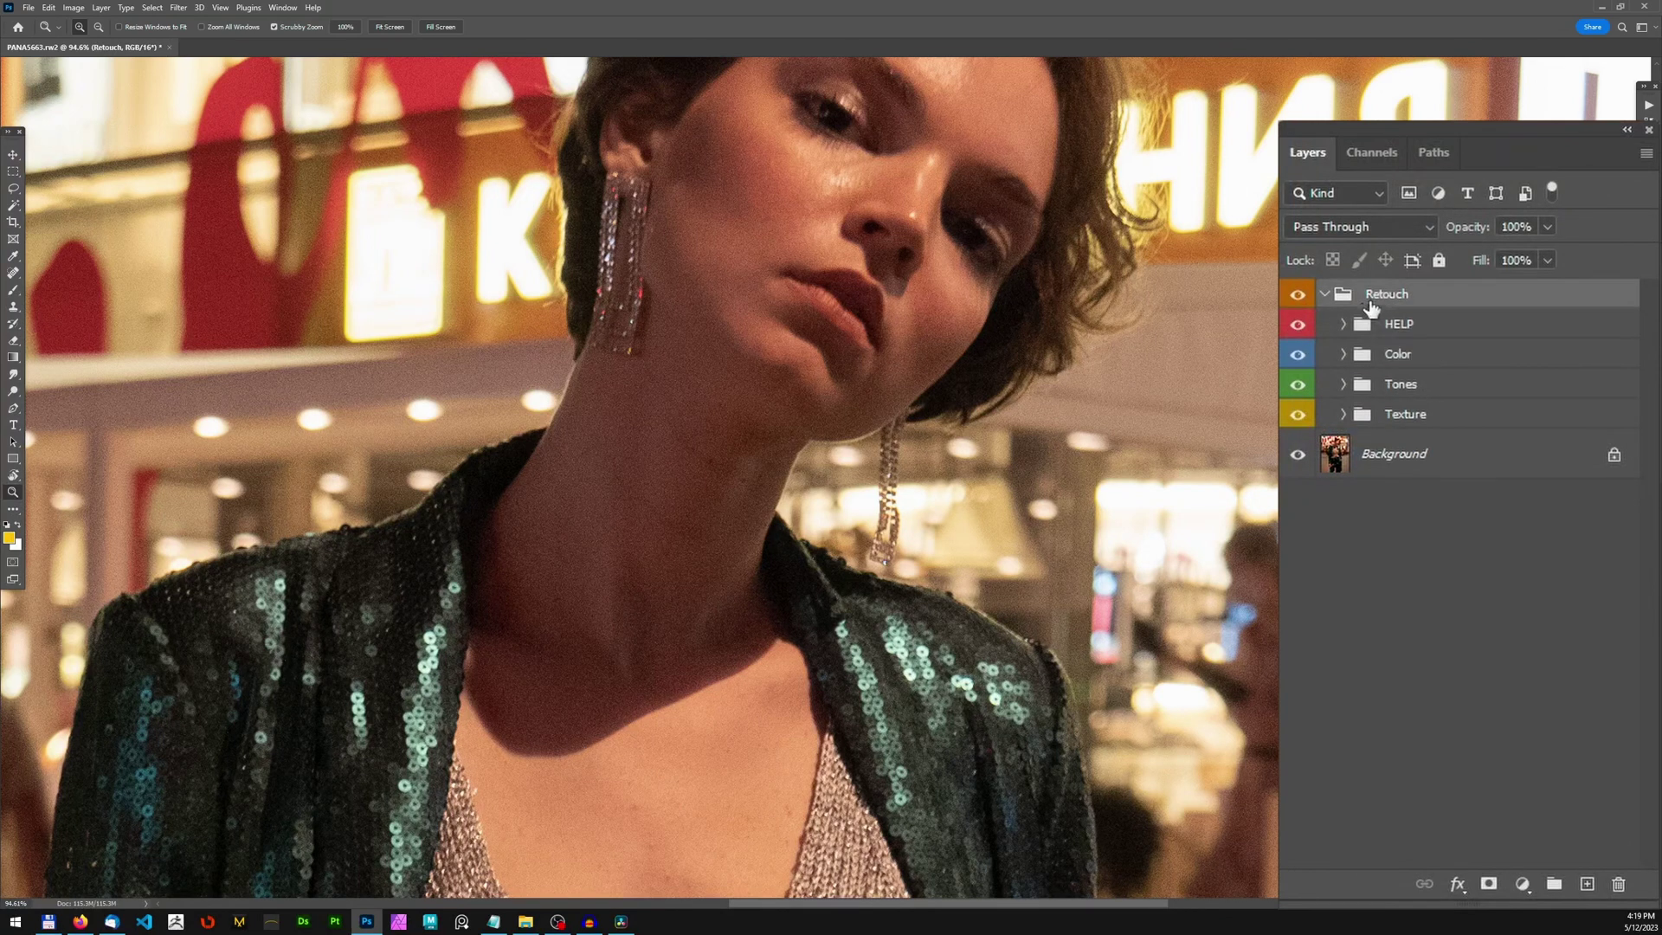
{"action": "left_click", "coordinate": [1324, 296]}
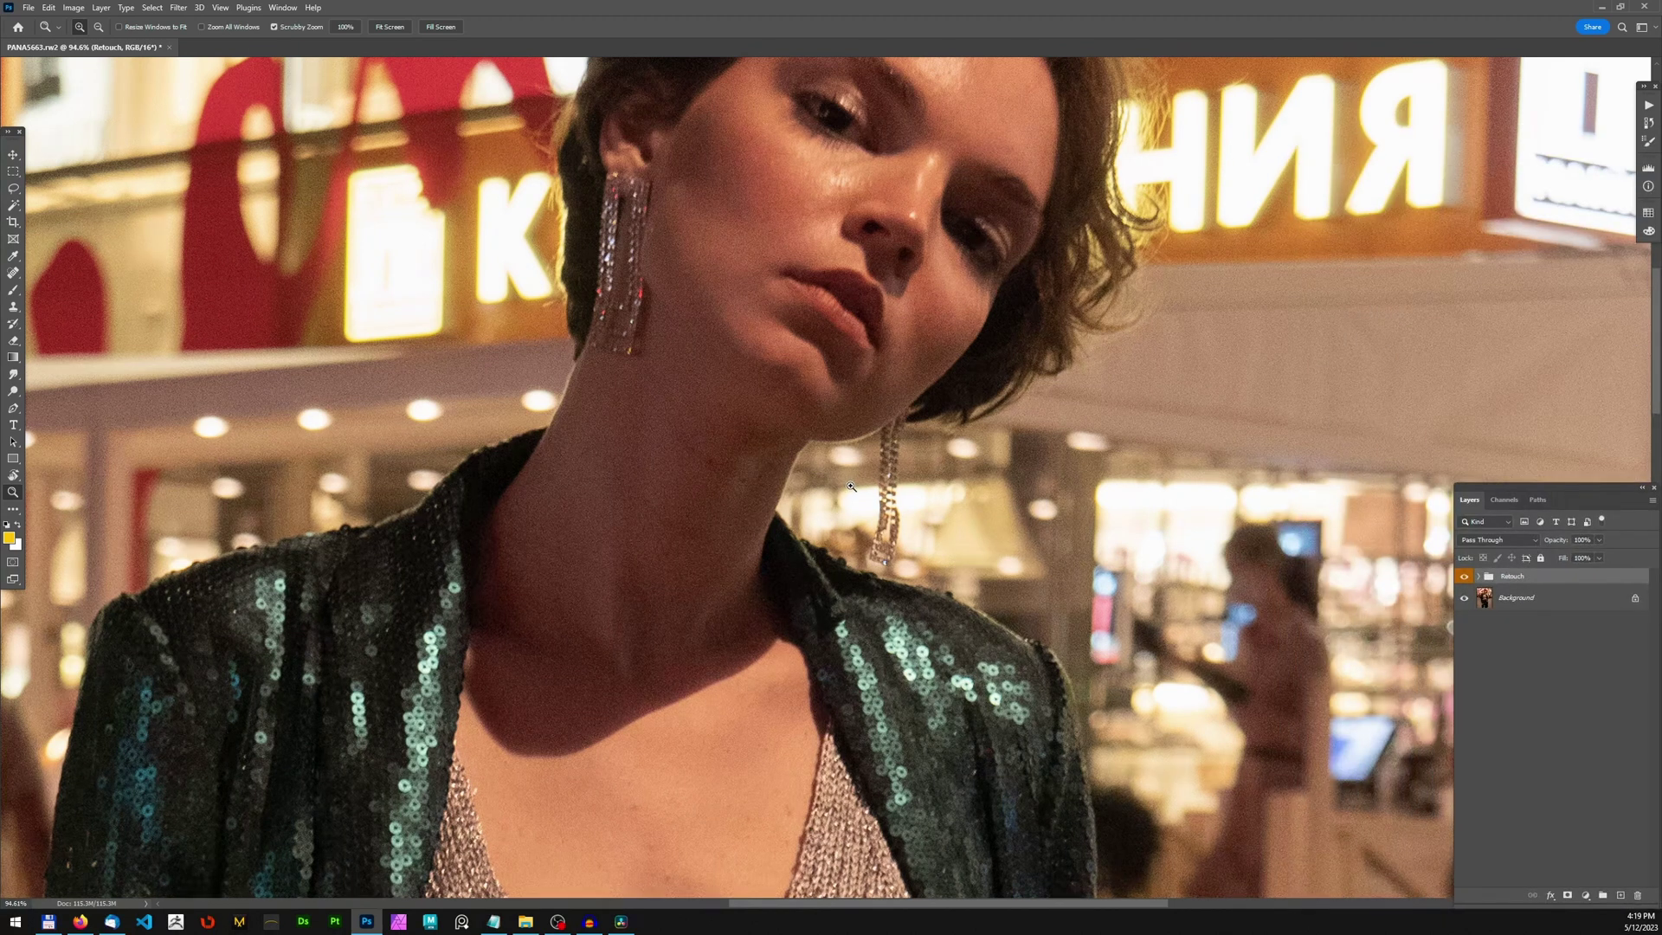
{"action": "key", "text": "ctrl+shift+s"}
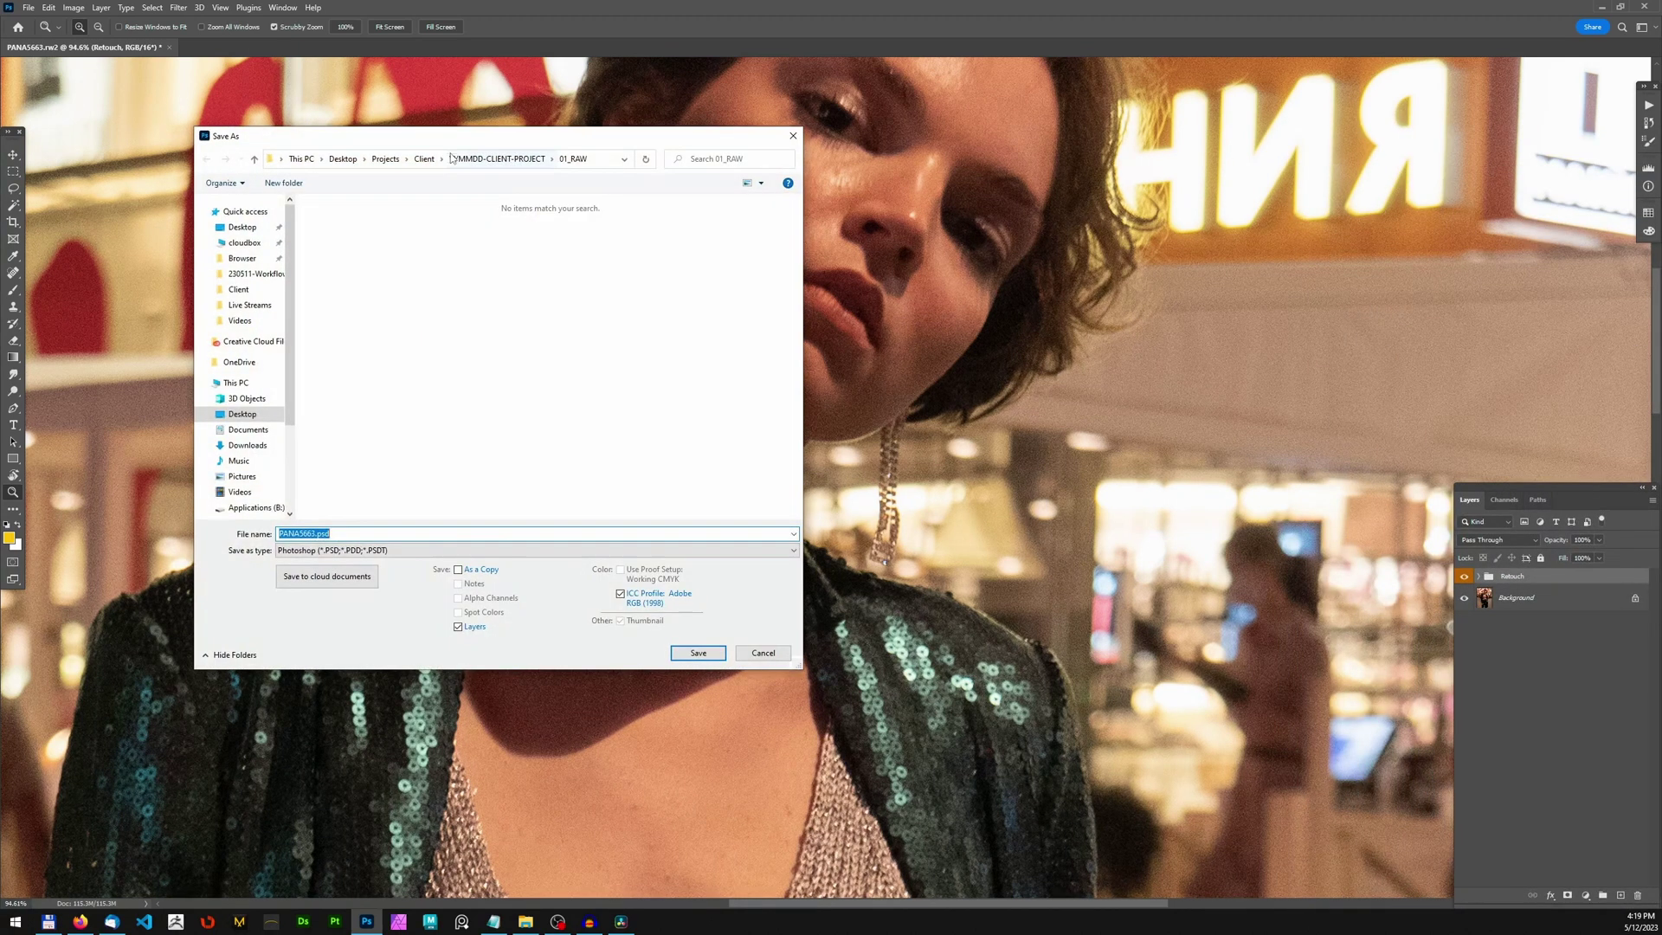
{"action": "left_click_drag", "start_coordinate": [589, 139], "coordinate": [653, 140]}
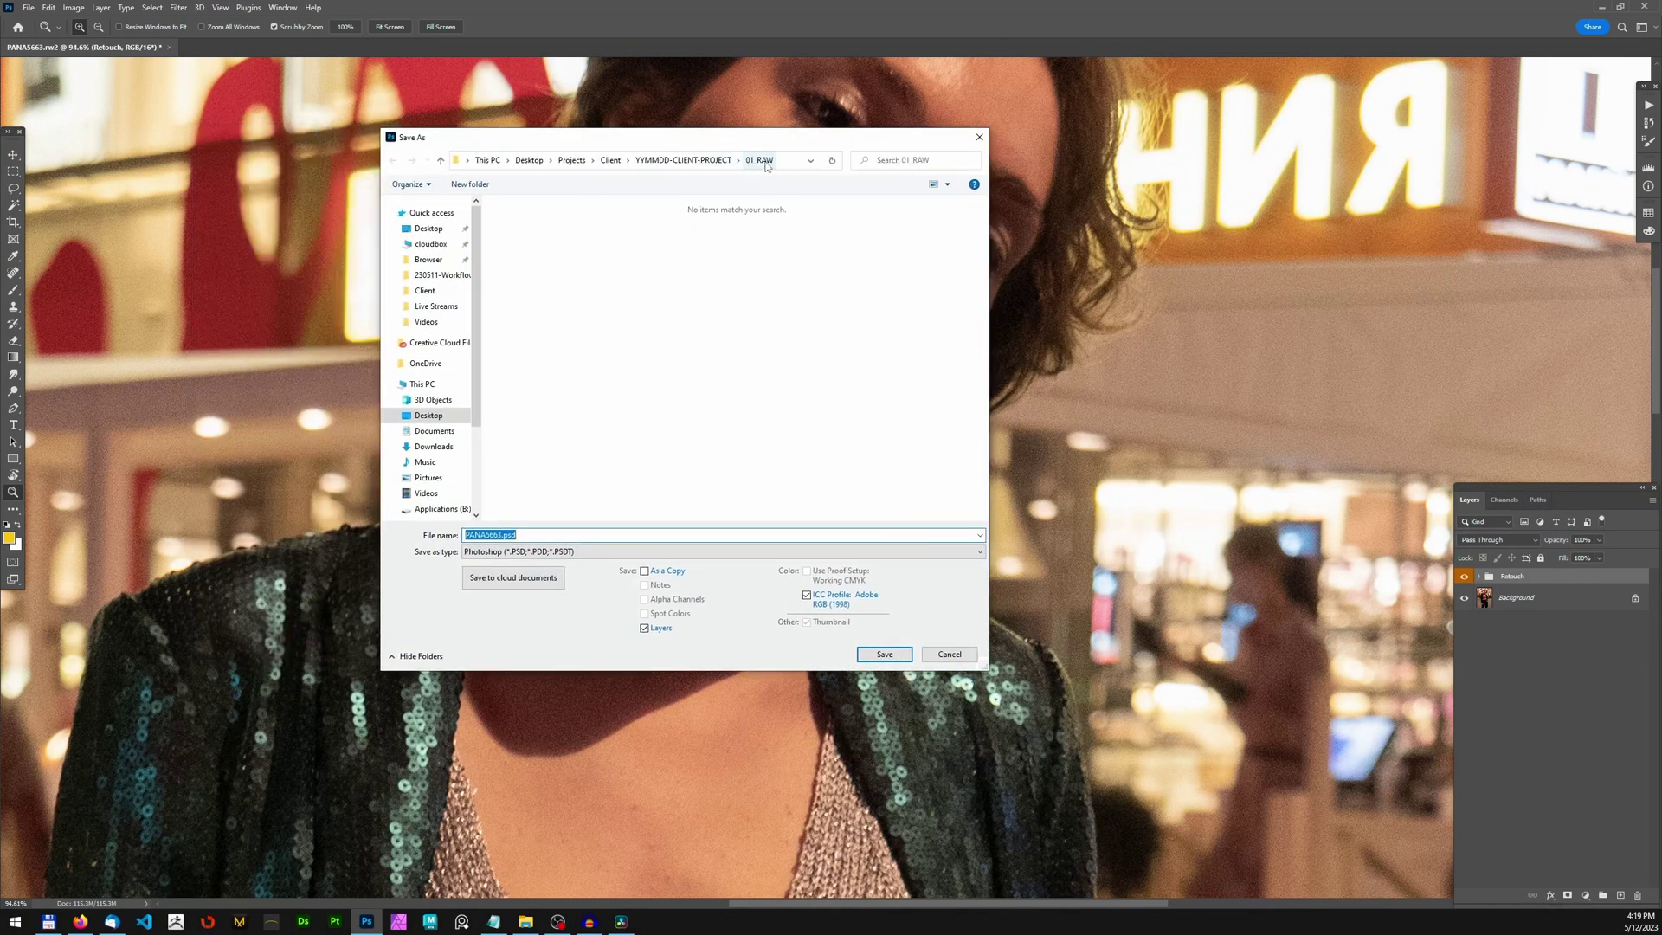
{"action": "left_click", "coordinate": [683, 160]}
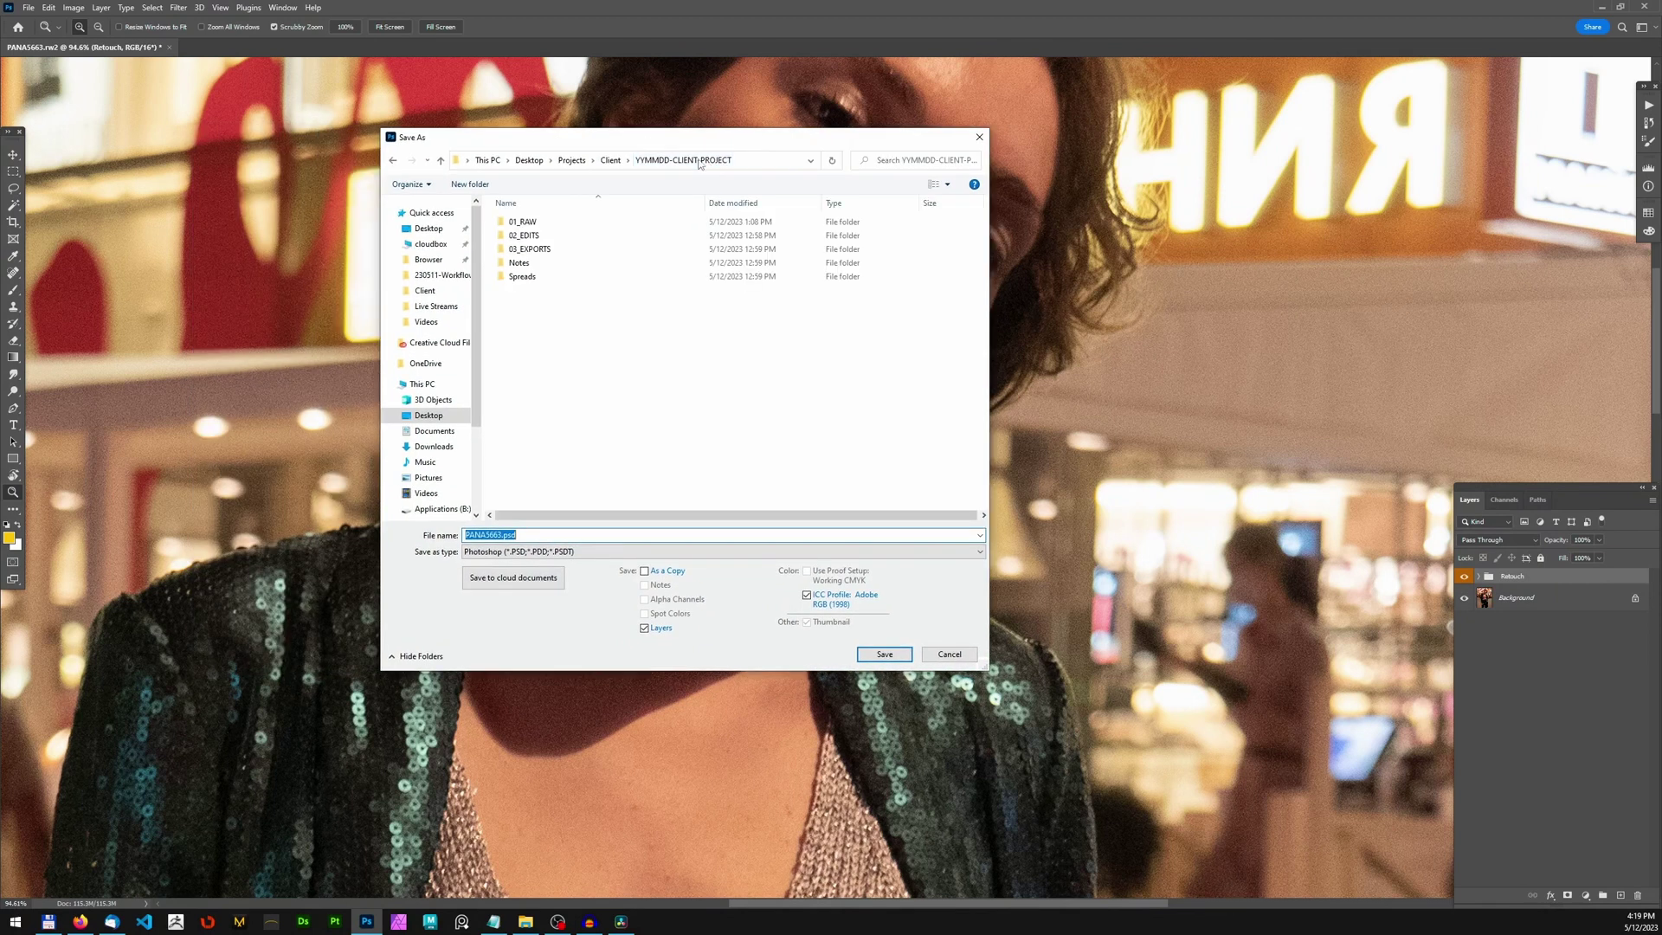
{"action": "left_click", "coordinate": [561, 234]}
{"action": "double_click", "coordinate": [561, 235]}
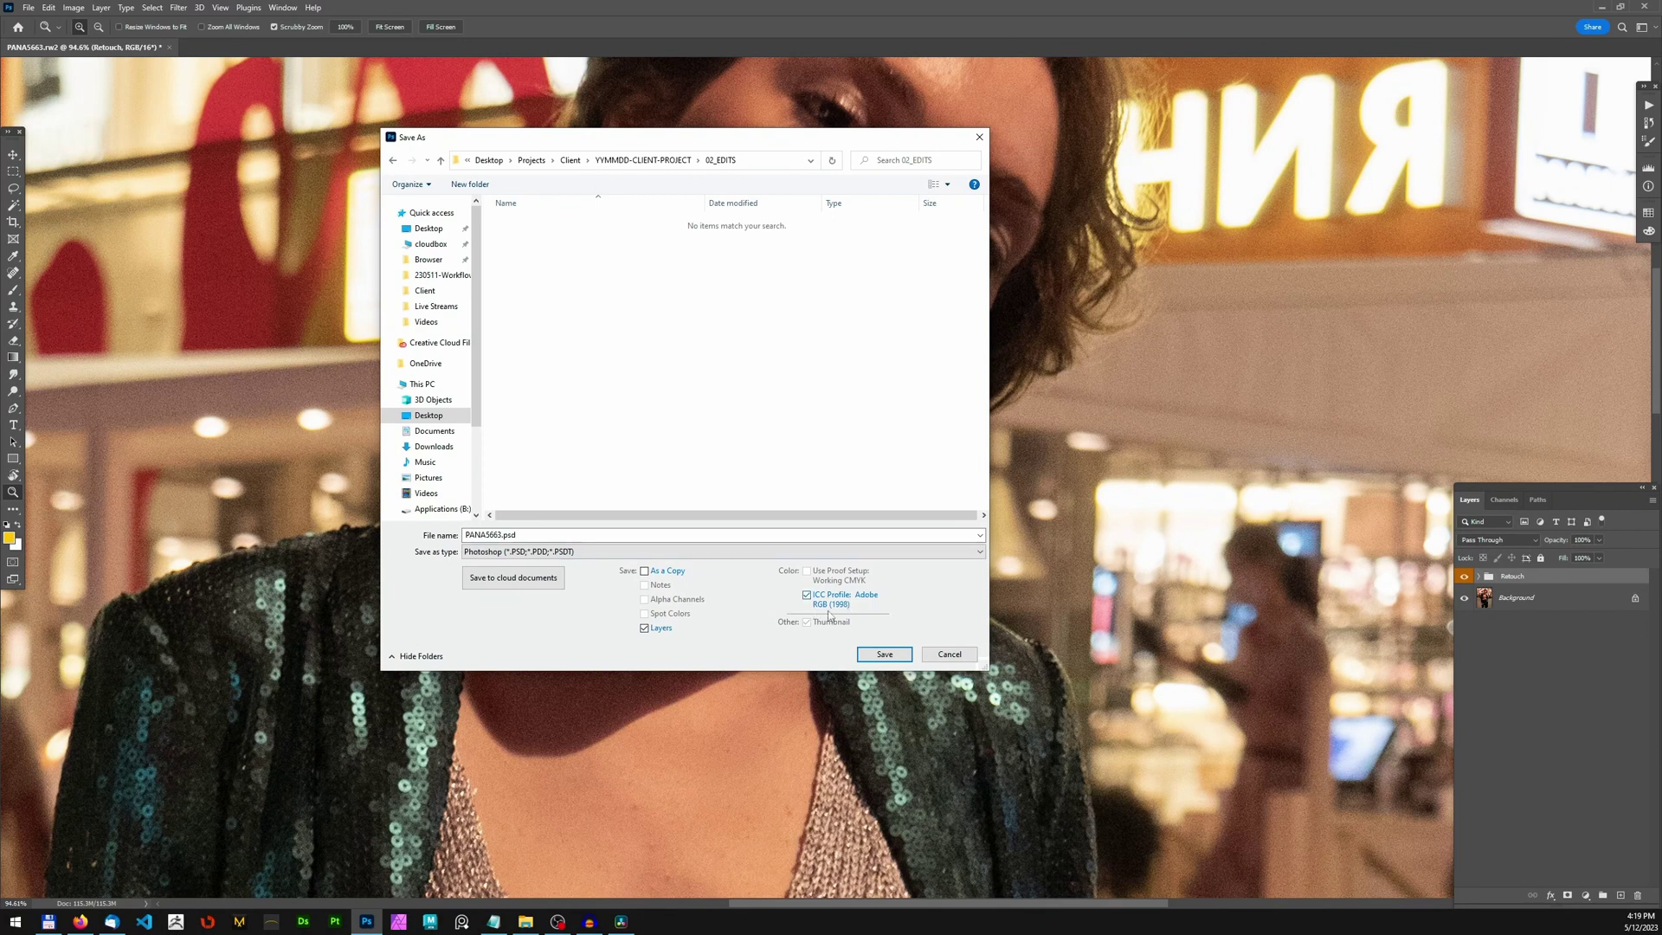
{"action": "left_click", "coordinate": [883, 655]}
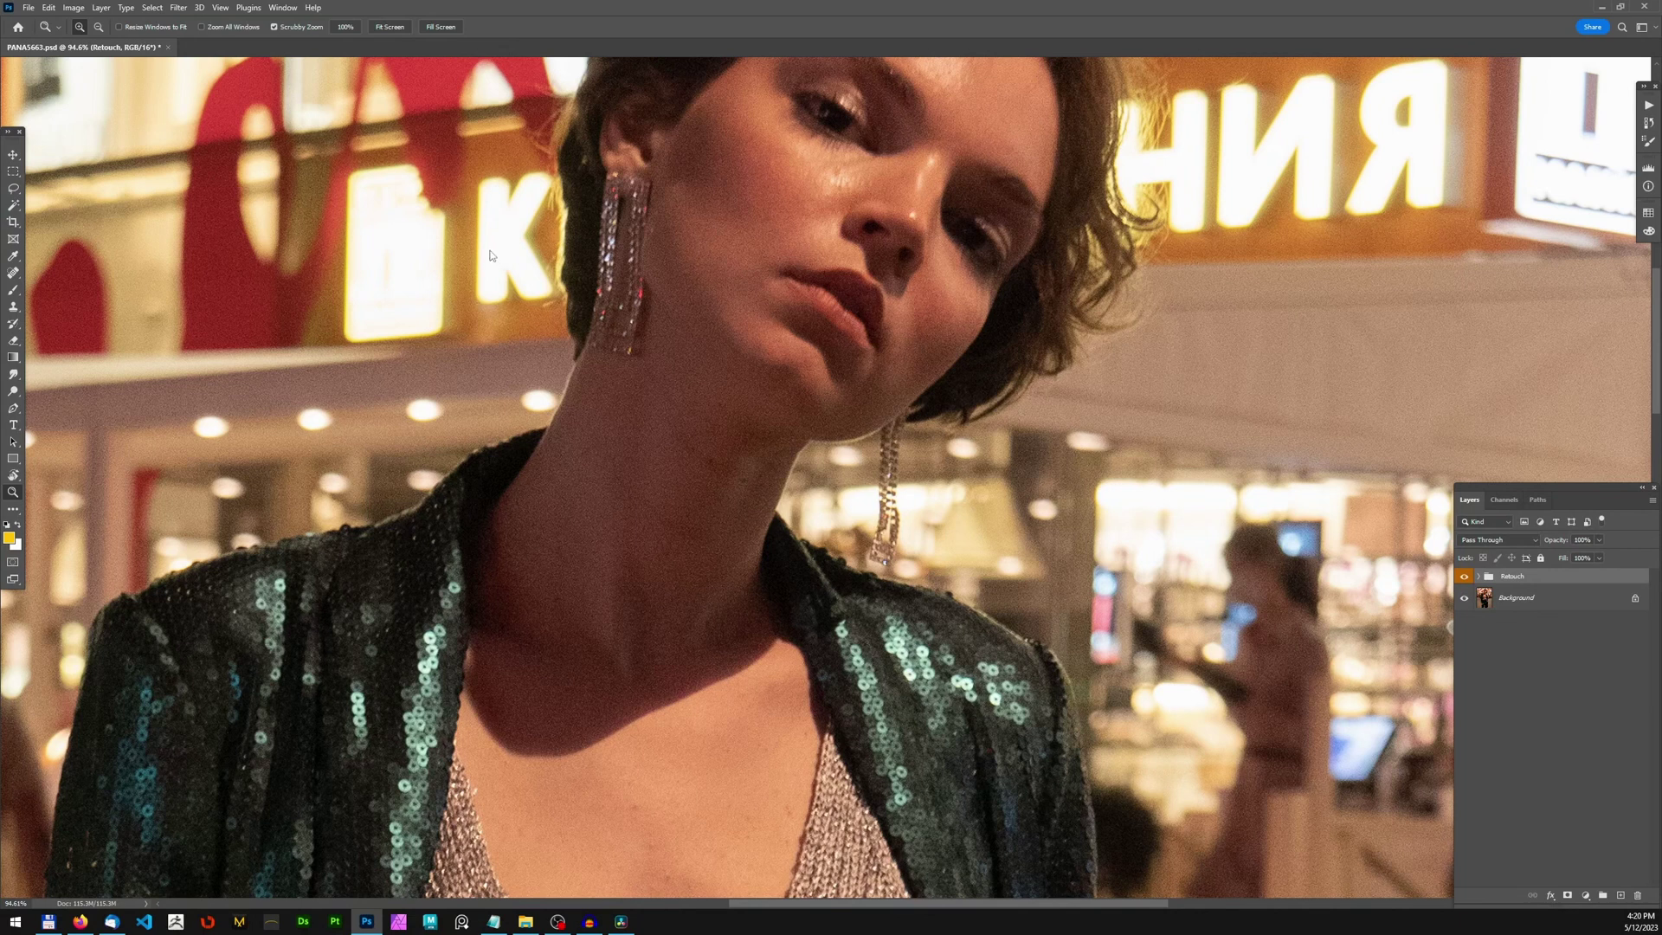
- Set up a TIFF copy in 03_EXPORTS, renaming the file to PANA5663_R4
{"action": "key", "text": "ctrl+shift+s"}
{"action": "left_click", "coordinate": [655, 182]}
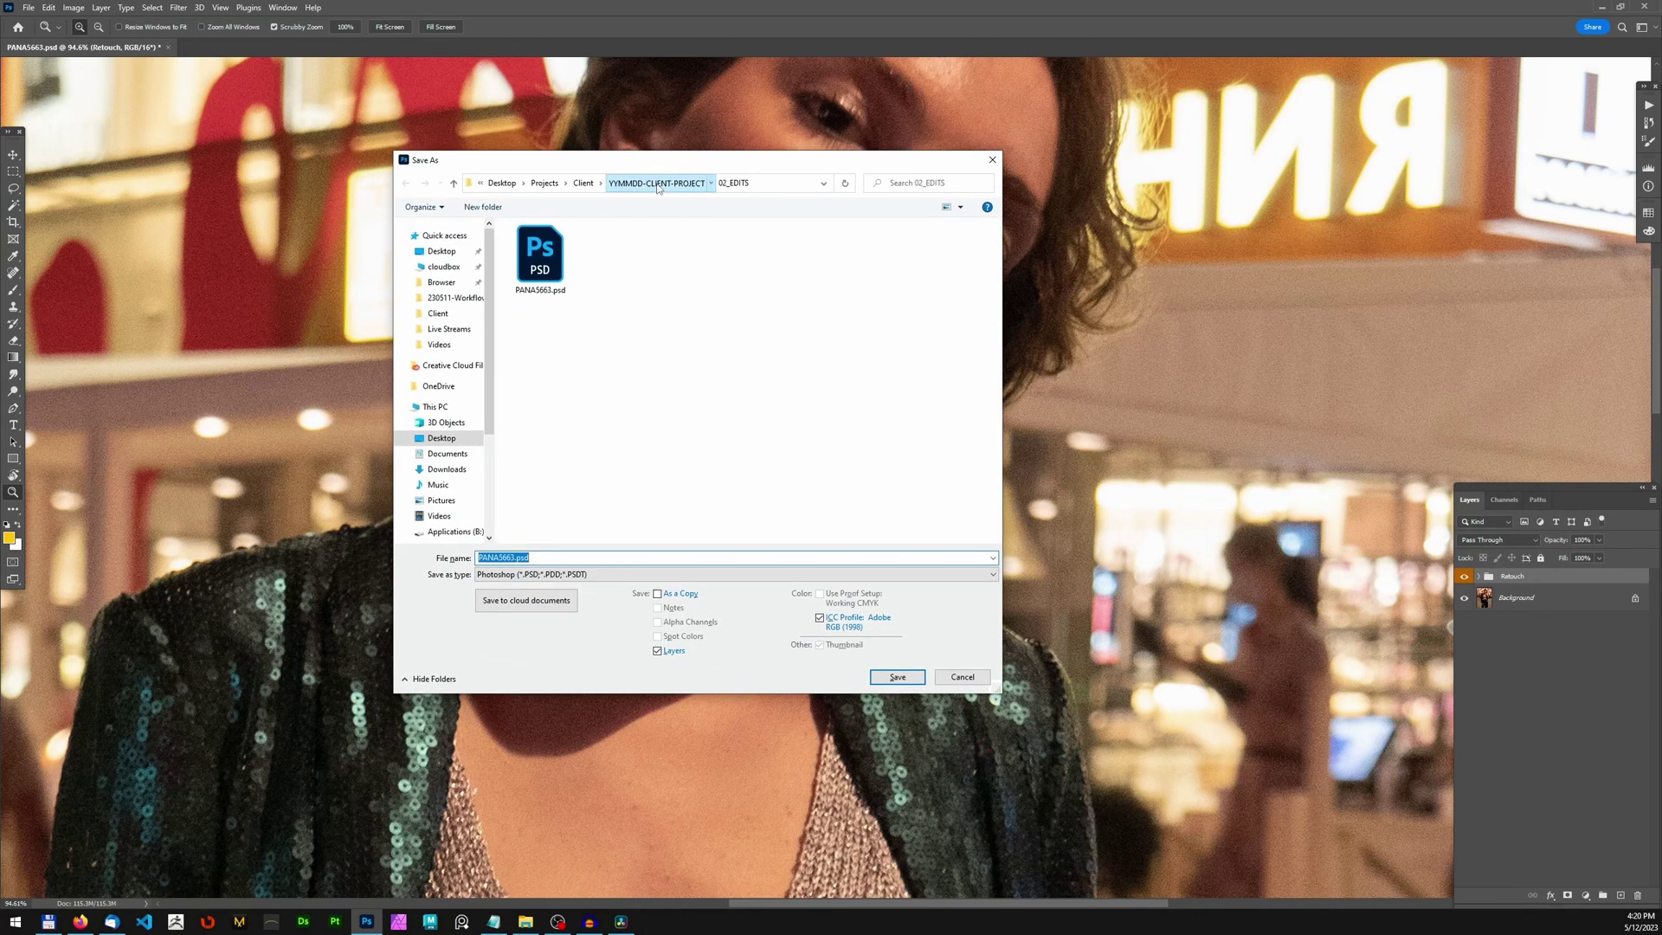
{"action": "double_click", "coordinate": [576, 272]}
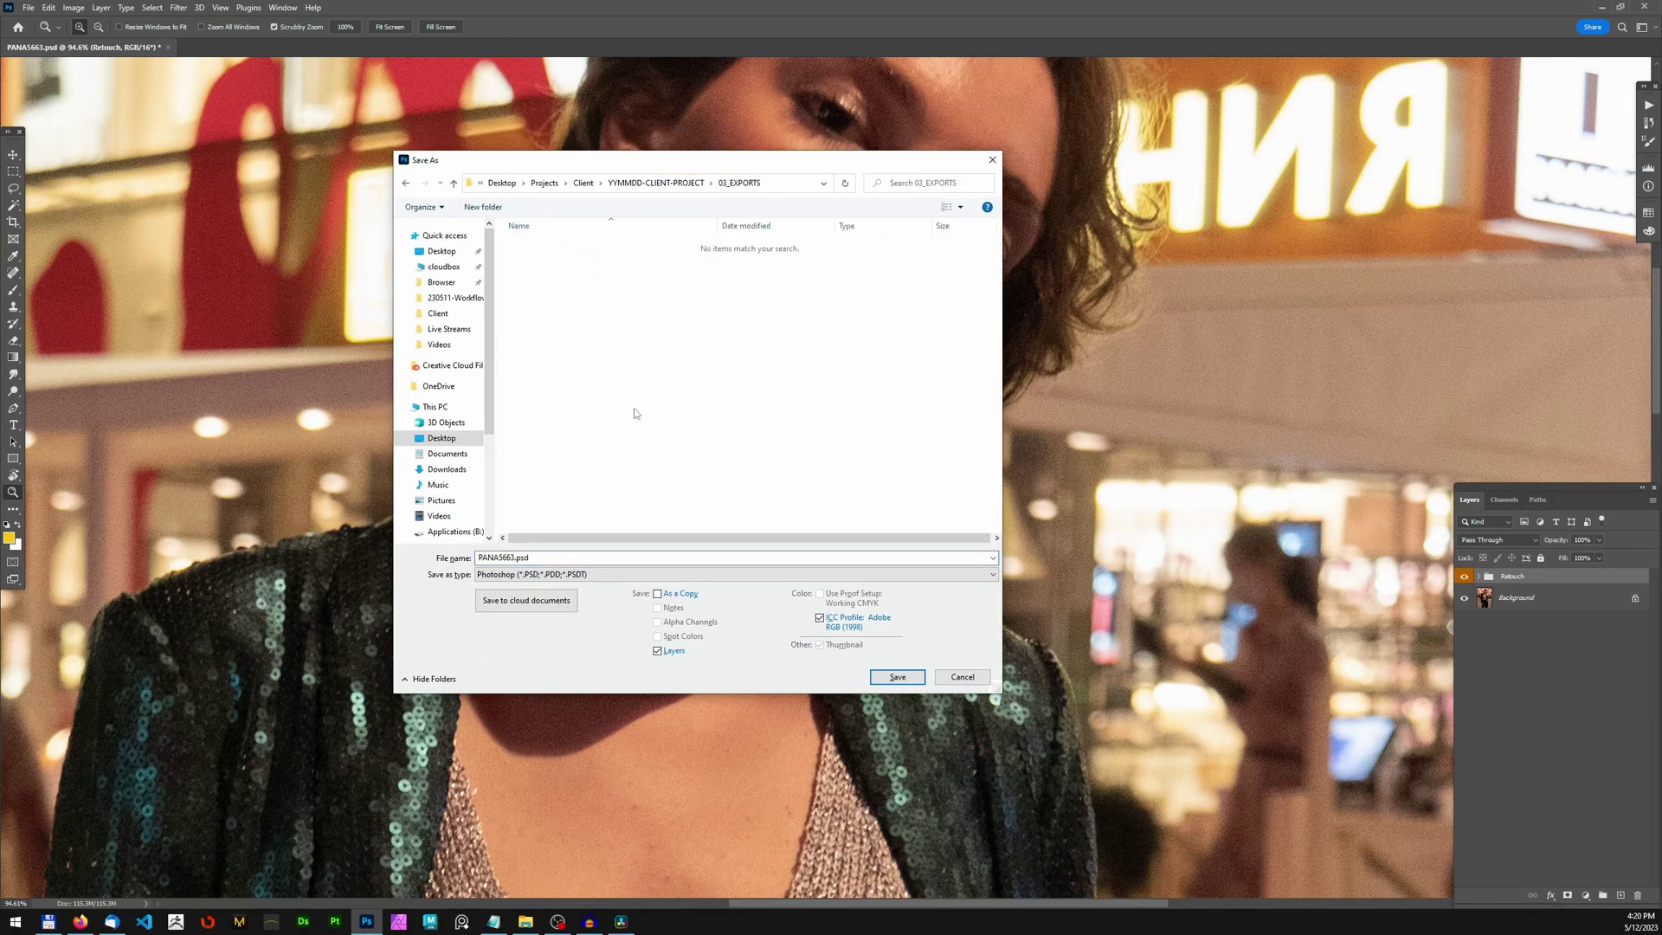
{"action": "left_click", "coordinate": [562, 577]}
{"action": "left_click", "coordinate": [530, 727]}
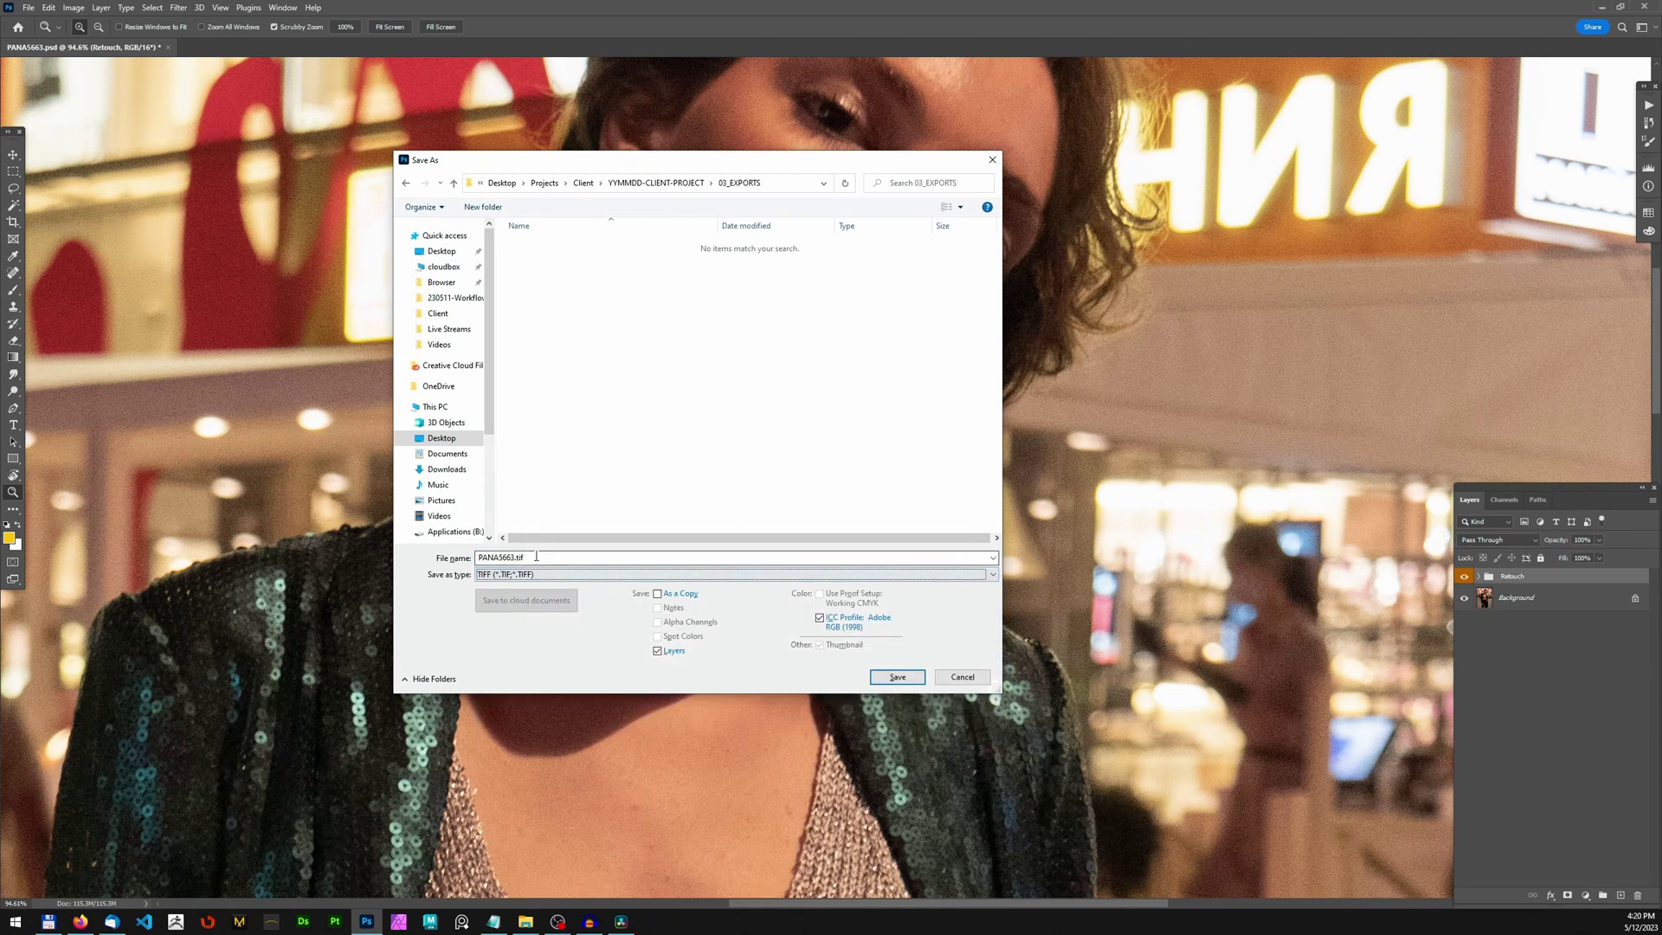
{"action": "key", "text": "shift+Tab"}
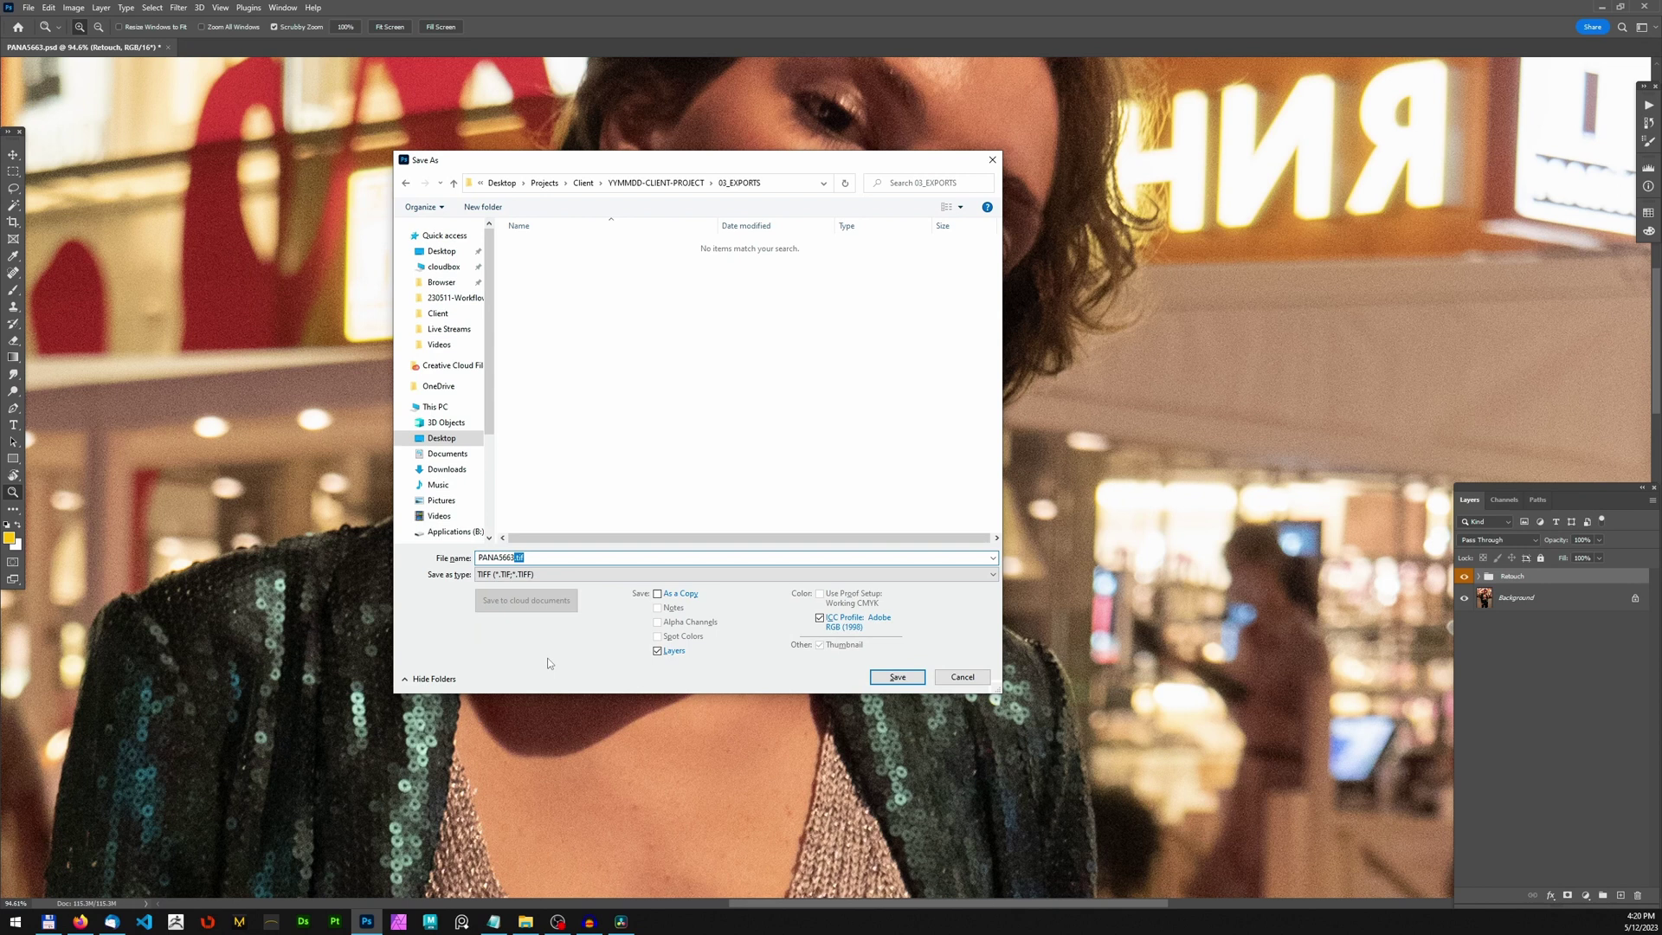
{"action": "key", "text": "BackSpace"}
{"action": "type", "text": "R4"}
- Cancel the TIFF Save As dialog and return to the layered PANA5663.psd portrait in Photoshop
{"action": "left_click", "coordinate": [963, 676]}
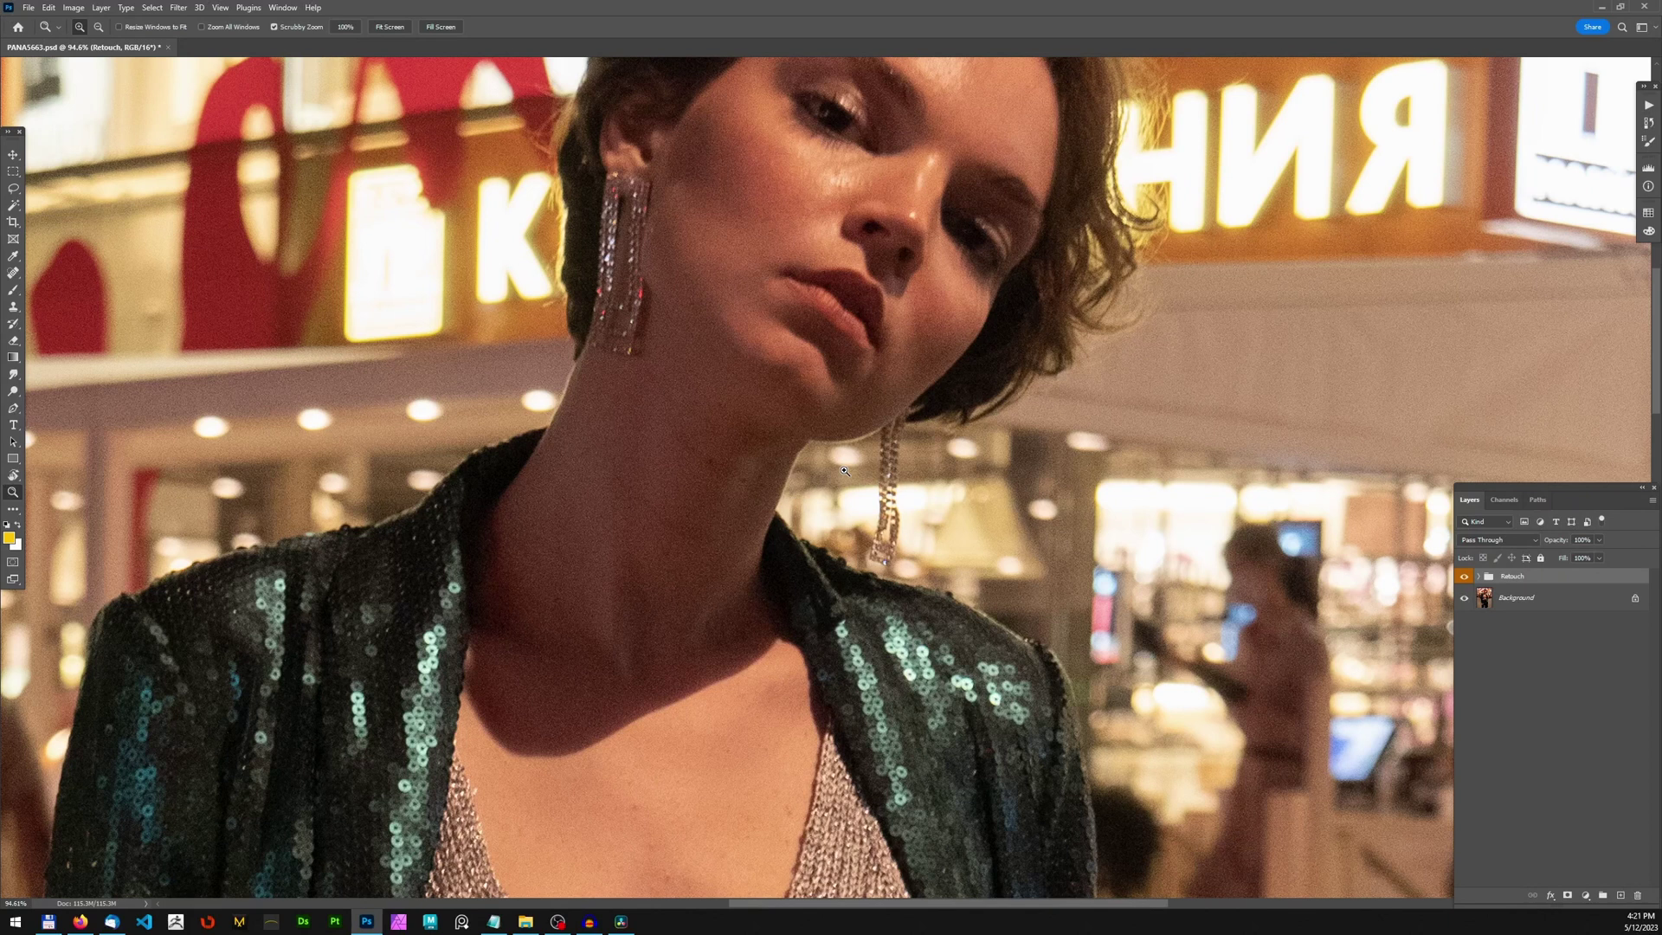
{"action": "left_click", "coordinate": [589, 920]}
{"action": "left_click", "coordinate": [844, 471]}
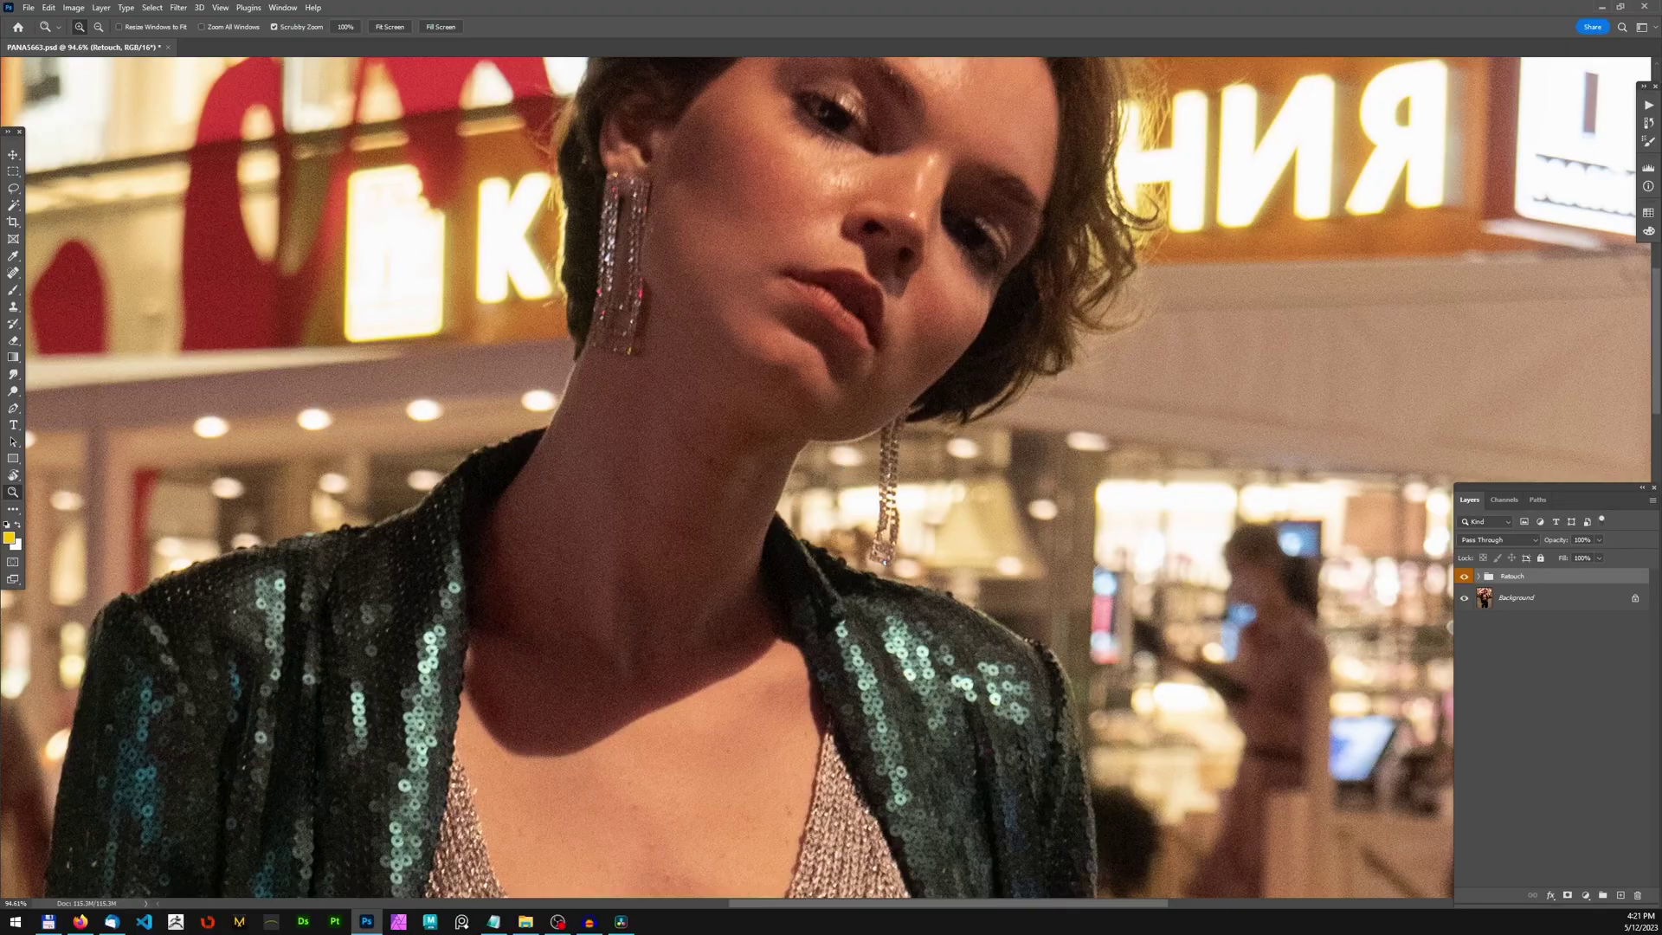